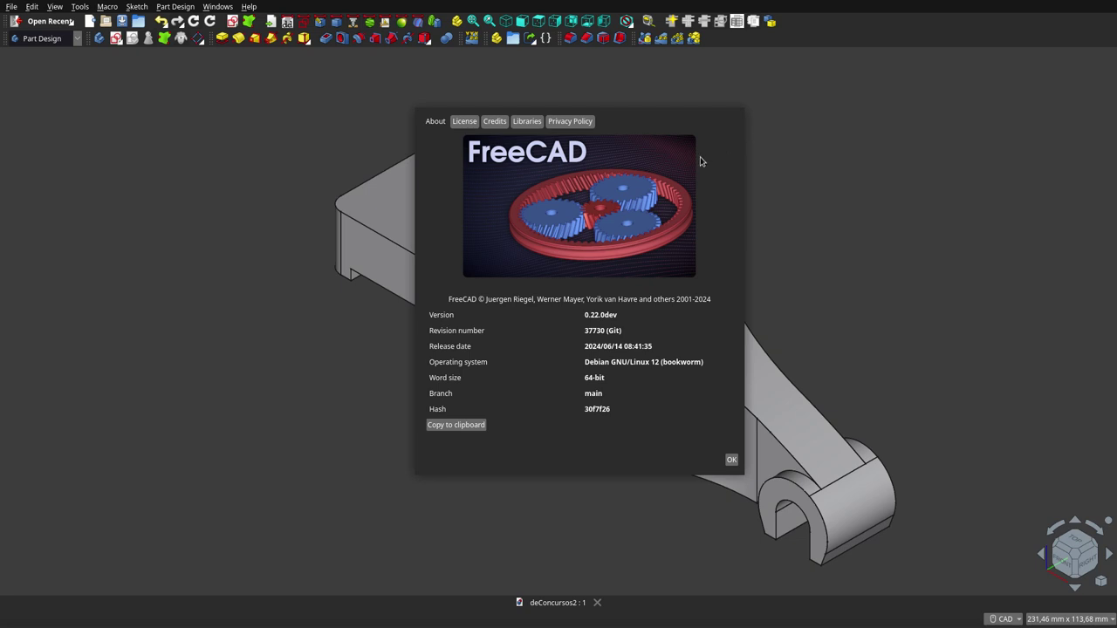
- Copy the FreeCAD 0.22.0dev version and build details to the clipboard
click(462, 426)
- Close the About FreeCAD window
key(Escape)
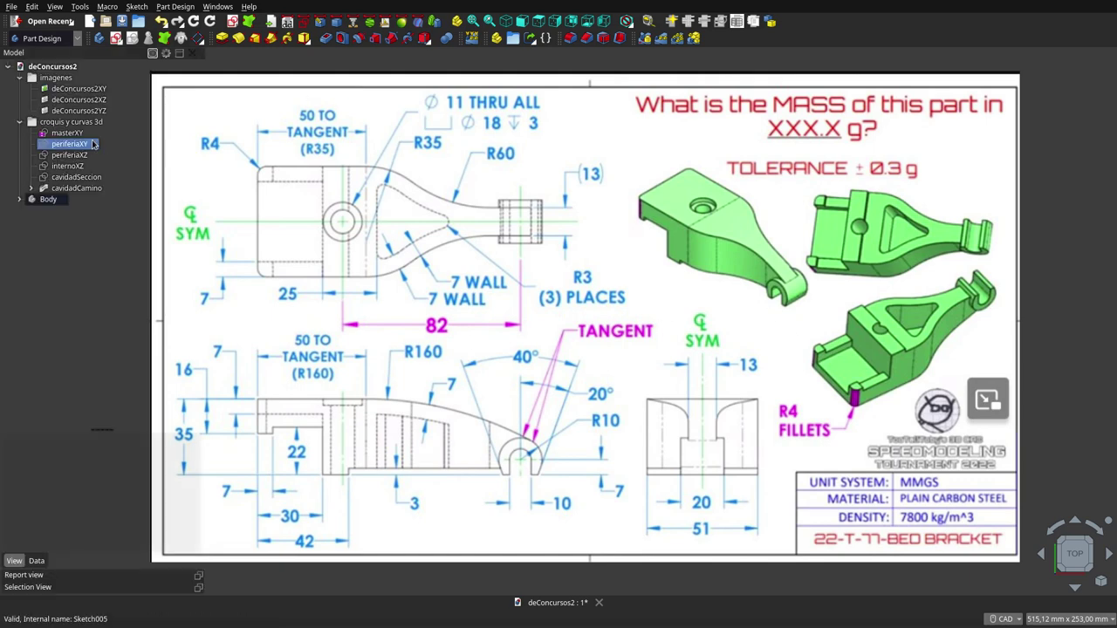
- Show the masterXY sketch over the drawing and compare it with the periferiaXY outline
mouse_move(69, 144)
click(68, 133)
key(space)
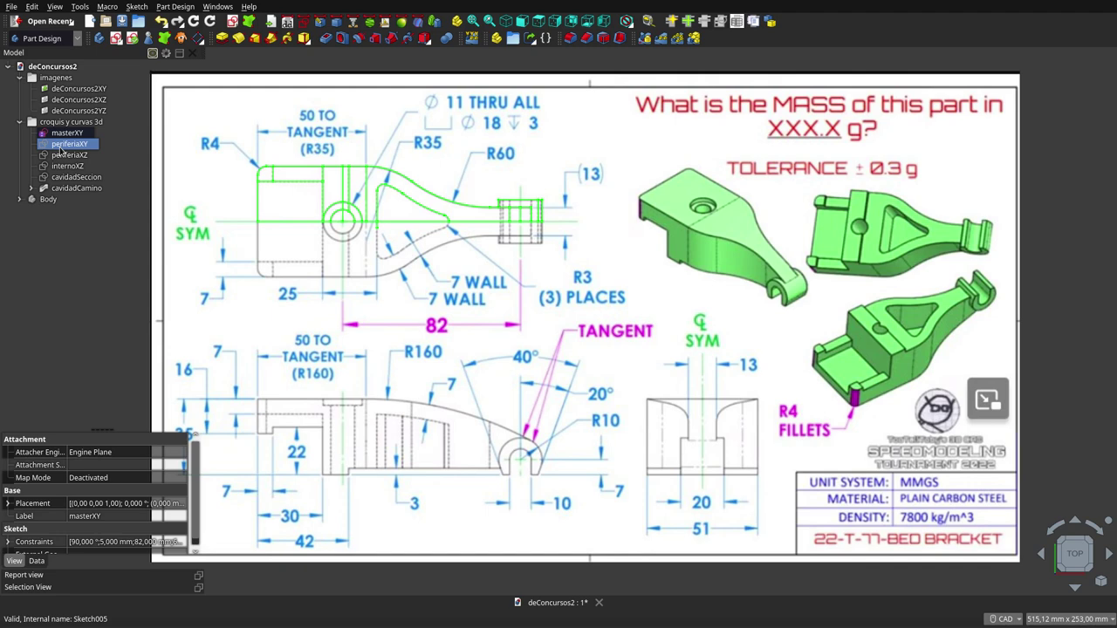
click(61, 145)
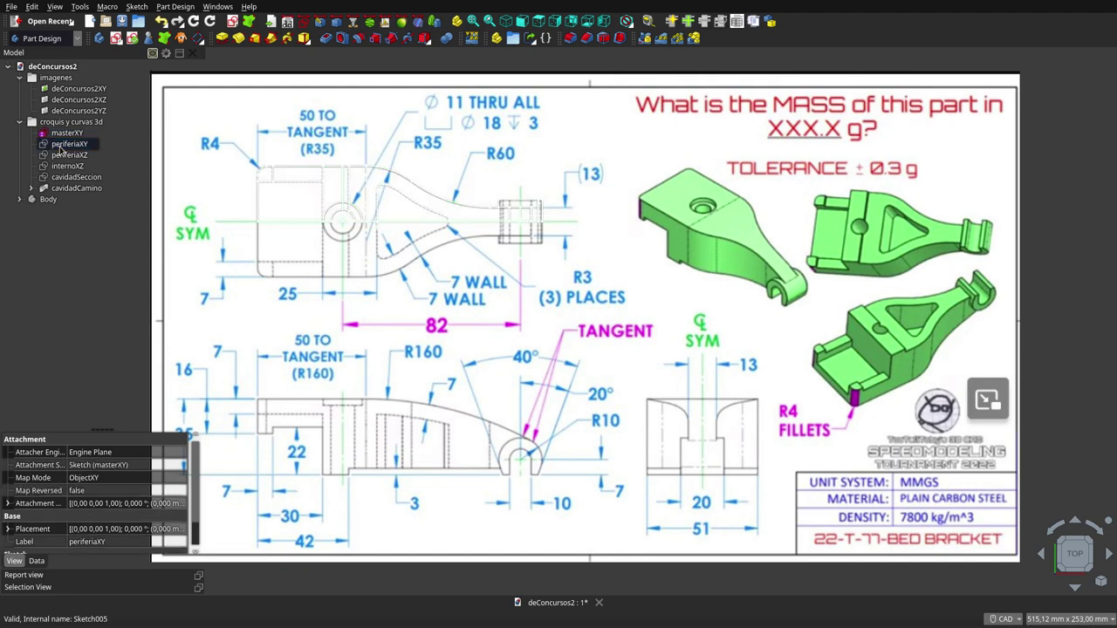
click(66, 133)
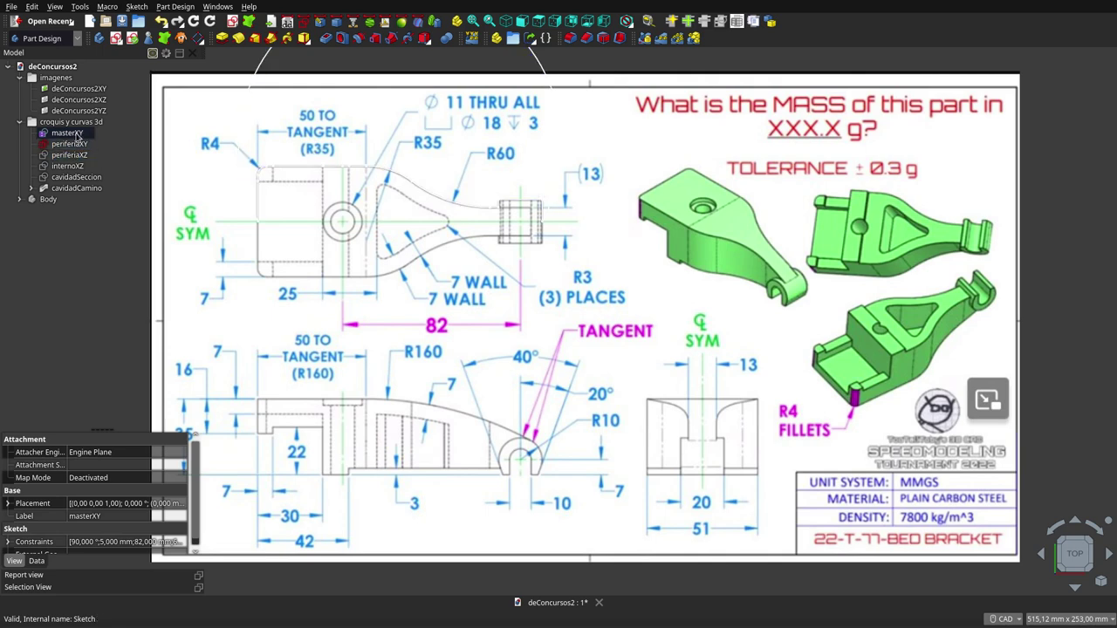
- Toggle masterXY's visibility again, recheck periferiaXY, and select the deConcursos2XZ reference image
click(75, 138)
key(space)
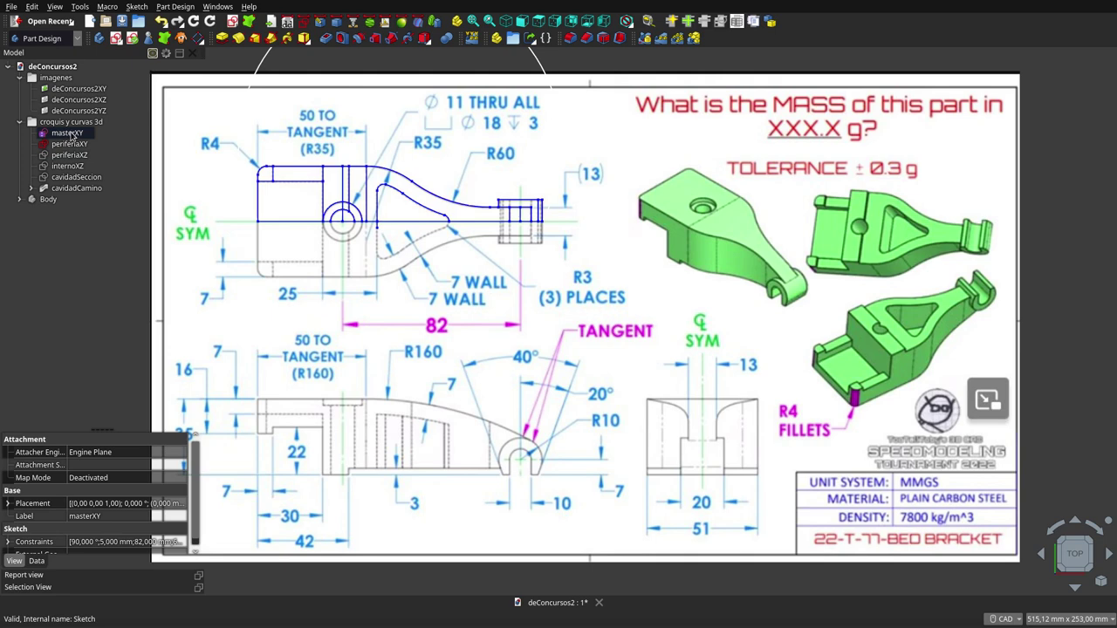
click(70, 143)
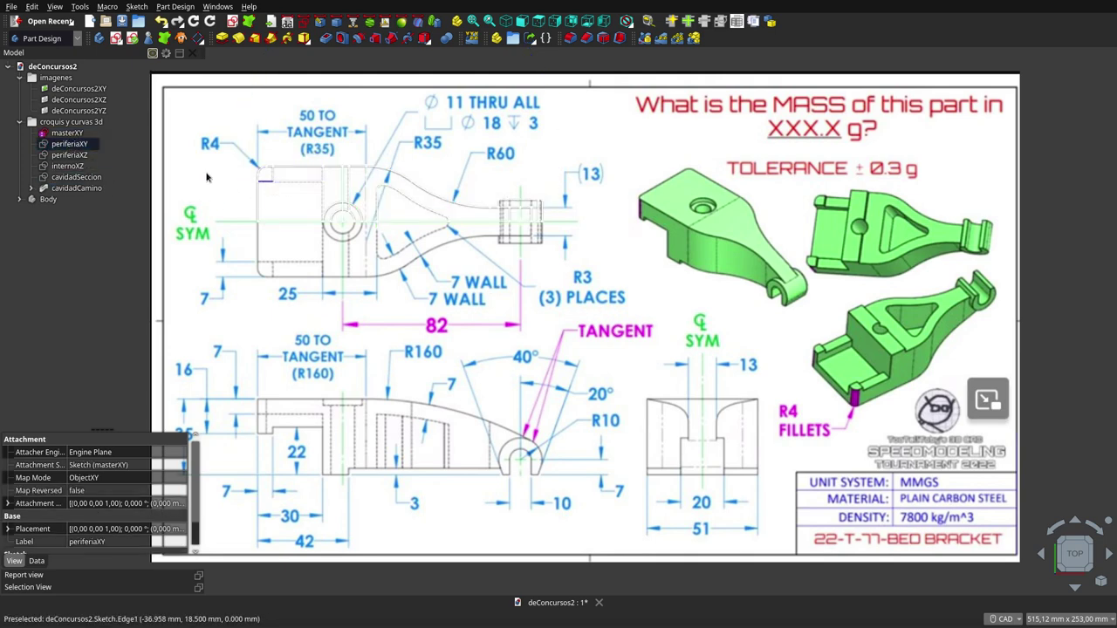
click(79, 100)
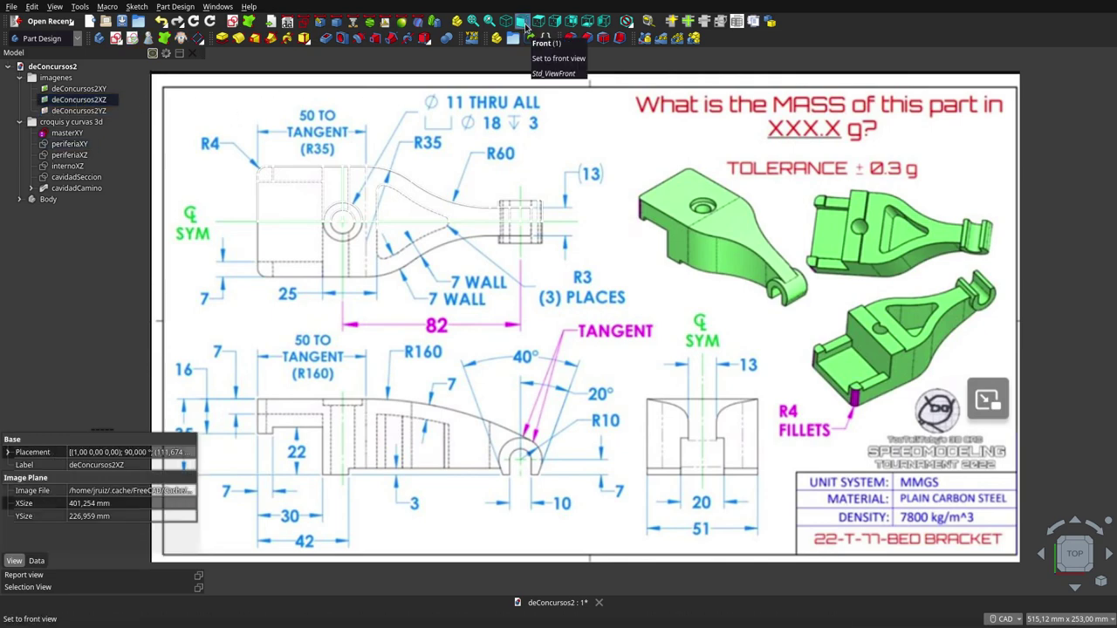
- Switch to the Front view and highlight the periferiaXZ and internoXZ sketches over the side elevation
click(523, 24)
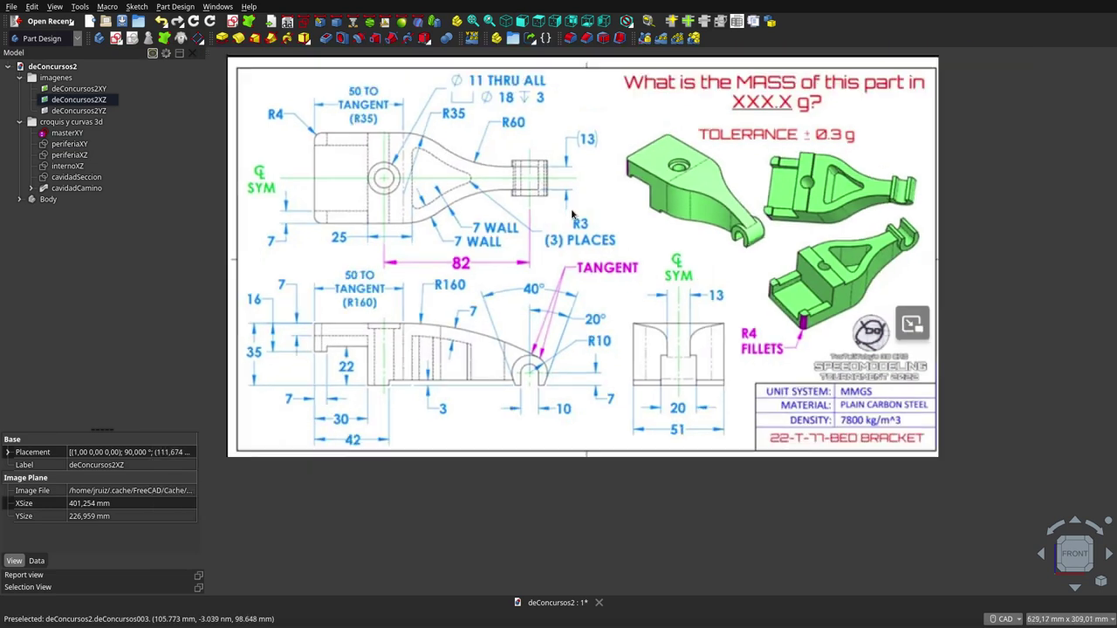
click(84, 157)
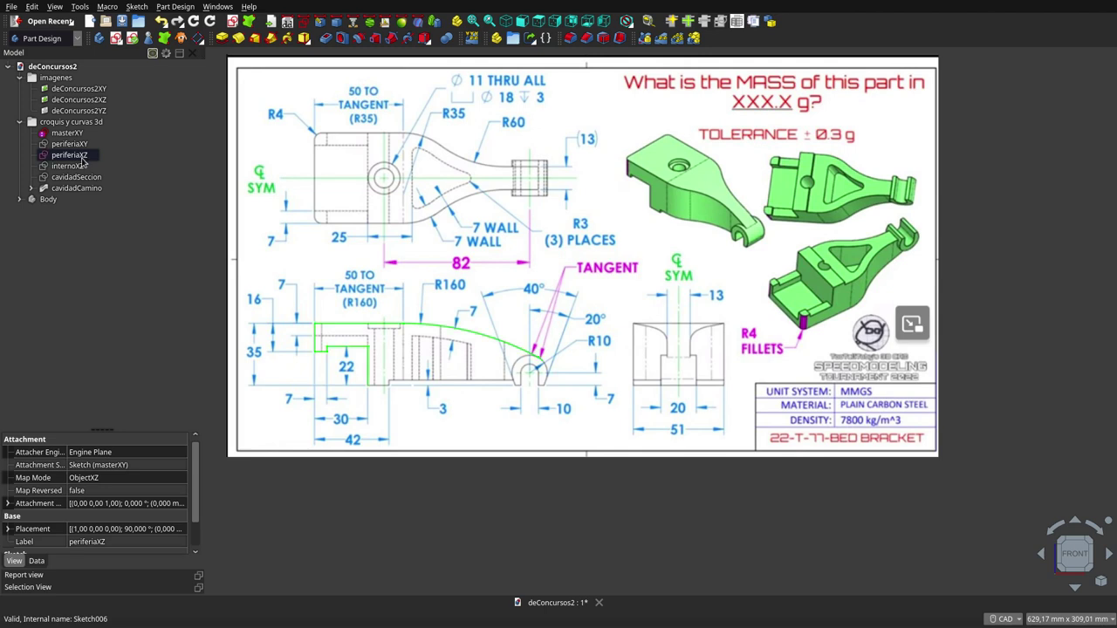
click(75, 158)
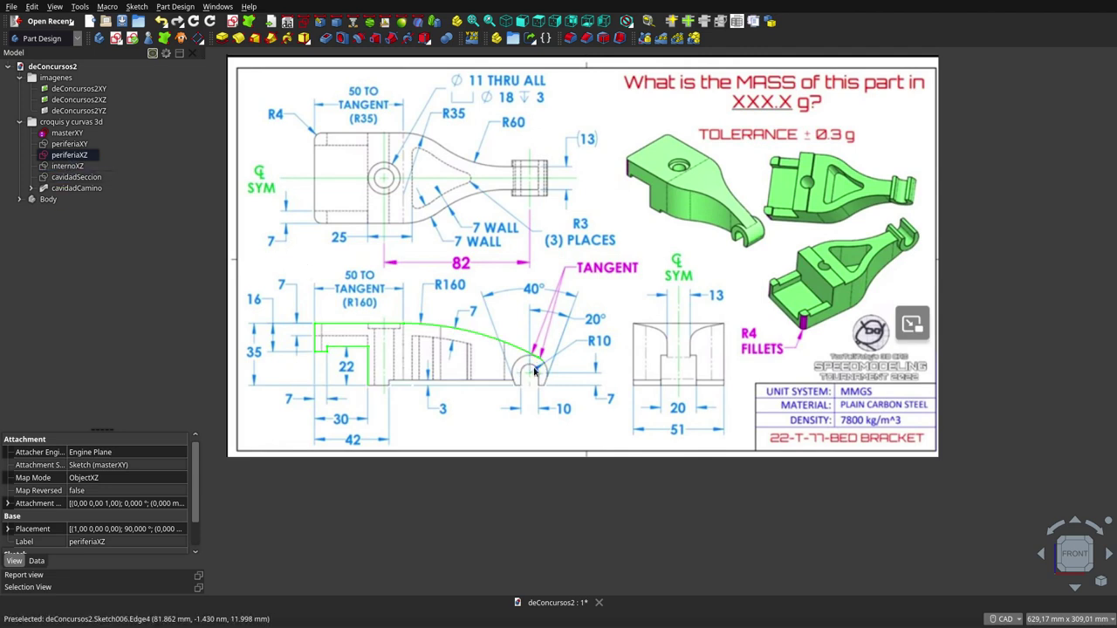
click(65, 159)
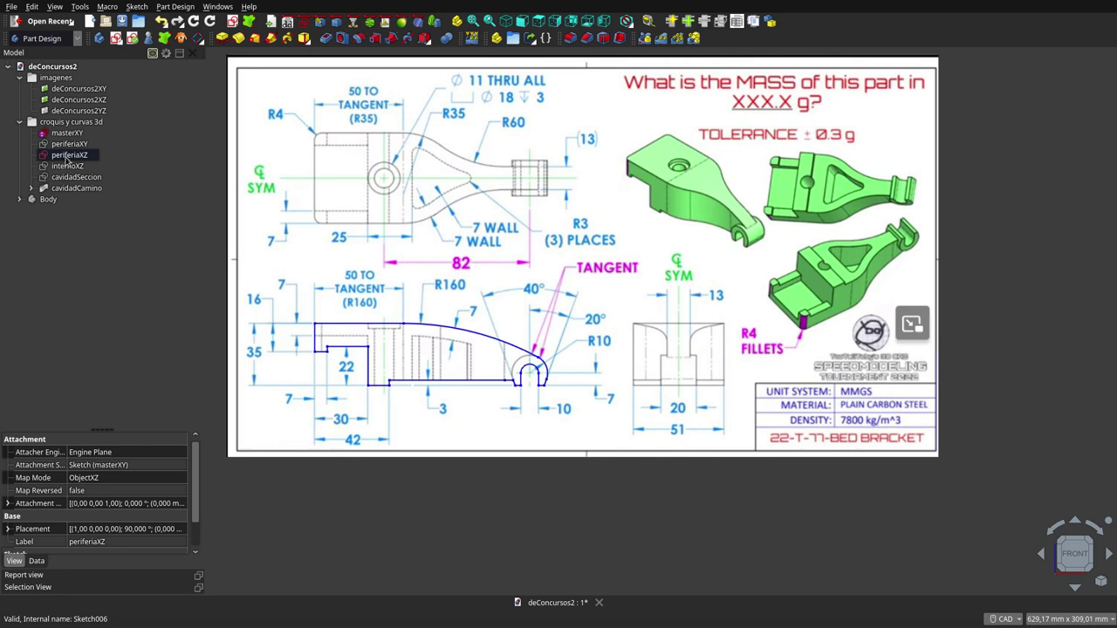
click(67, 165)
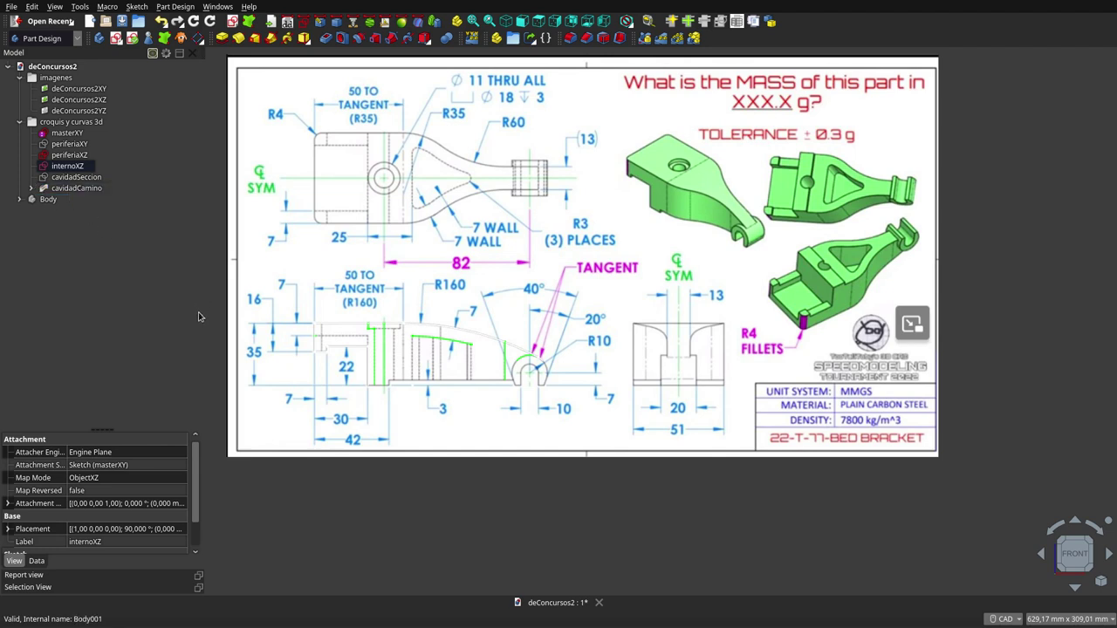
- Expand the Body and display its mass, 665,802 g, and volume, 85,359 ml
click(19, 200)
click(83, 222)
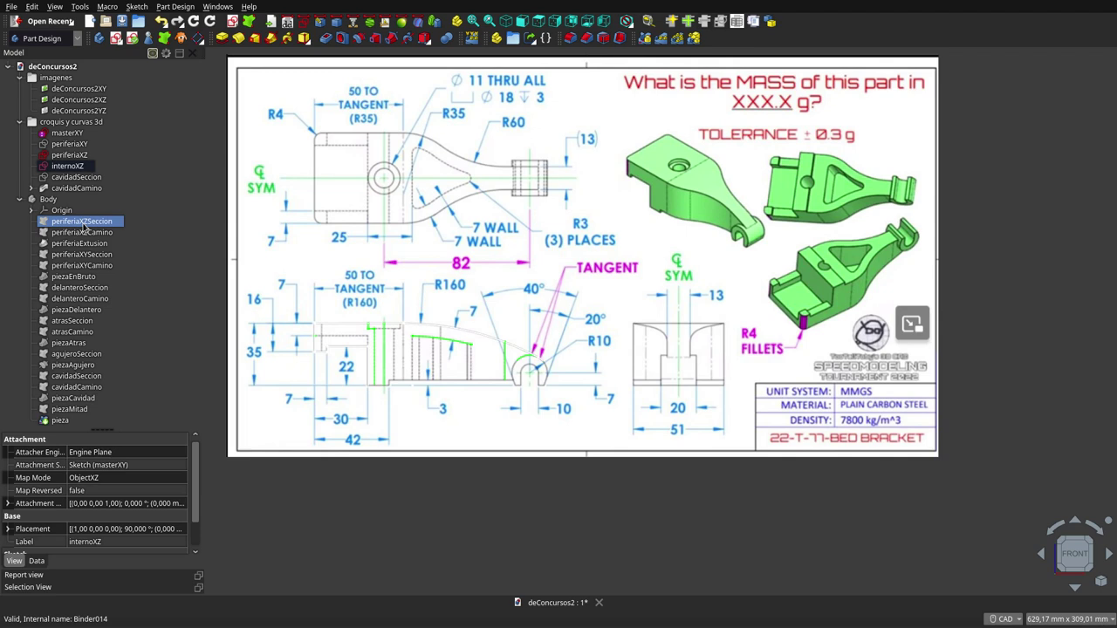
click(70, 133)
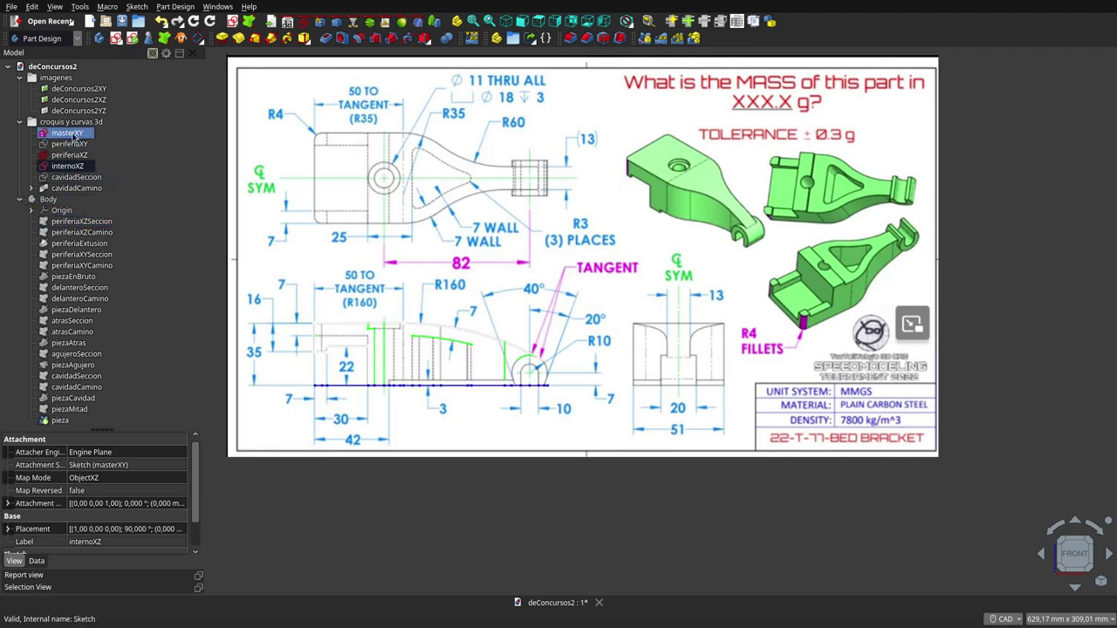
click(69, 154)
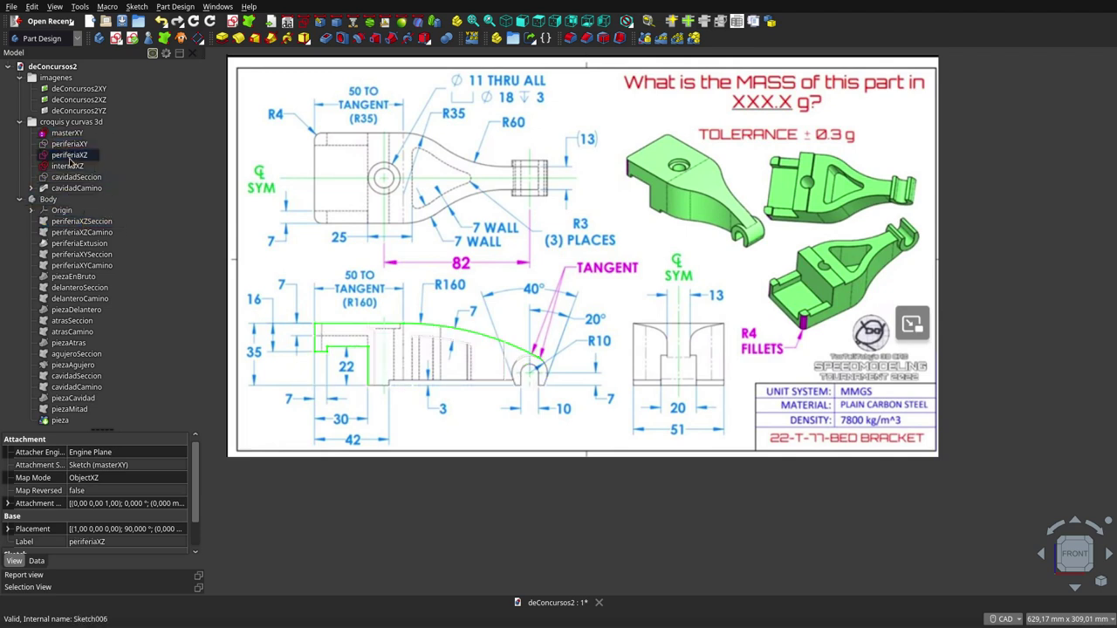
click(54, 199)
click(63, 223)
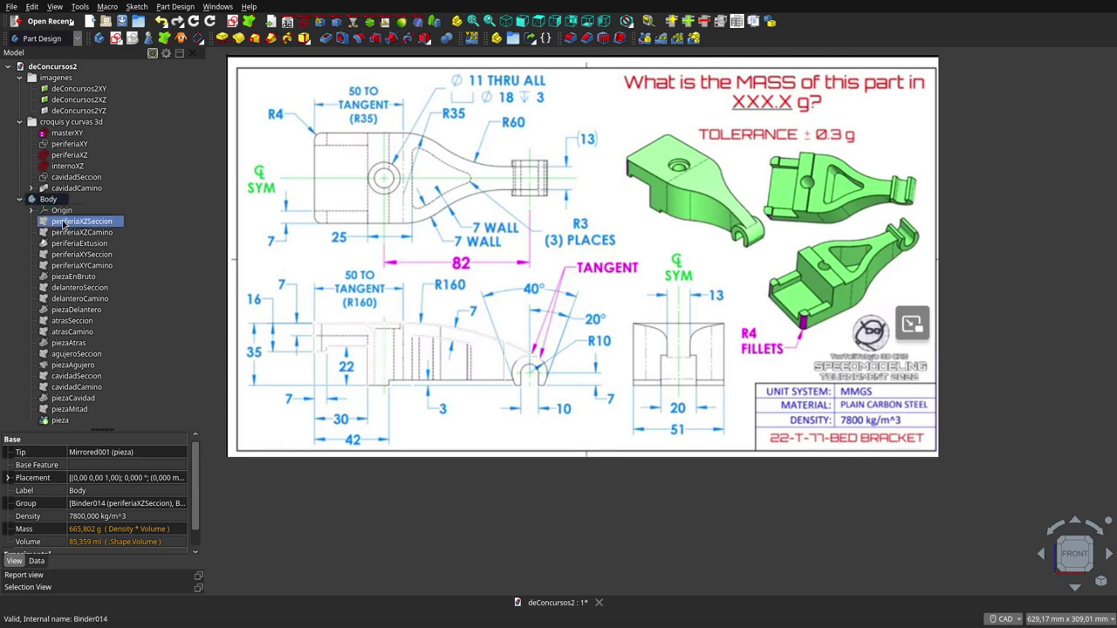
- Show the periferiaXZSeccion outline and hide the group of reference drawings
key(space)
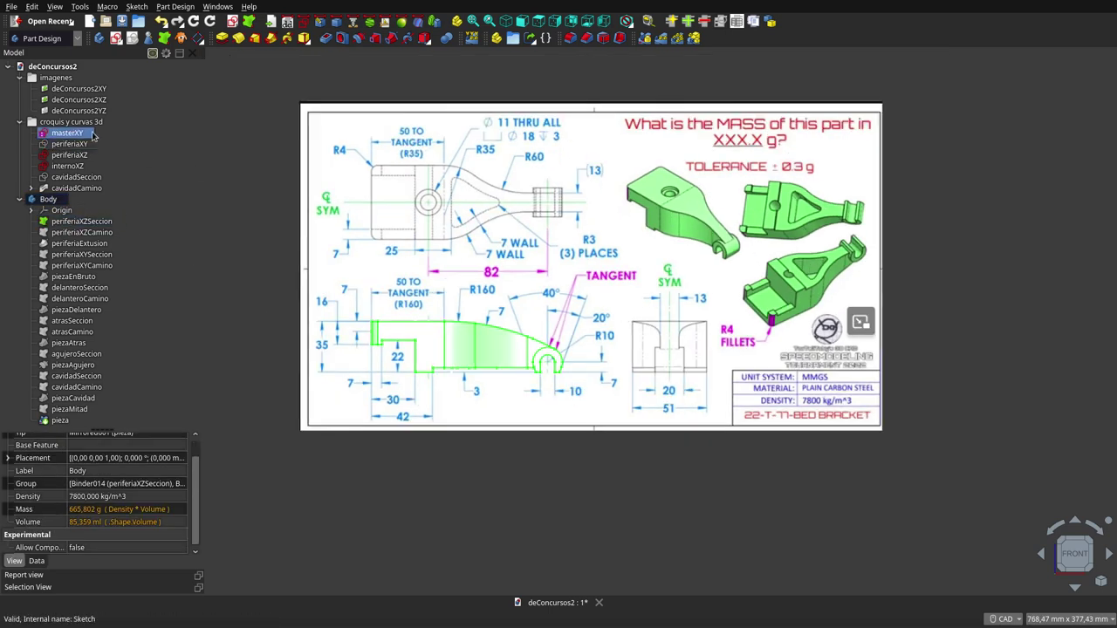
click(83, 98)
click(55, 77)
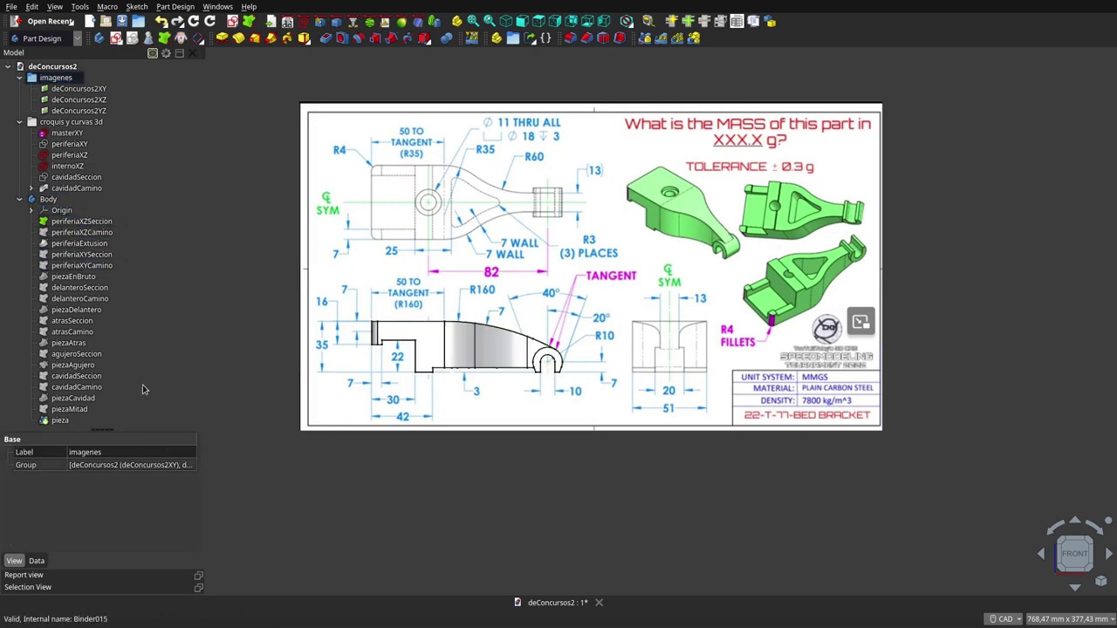
click(59, 420)
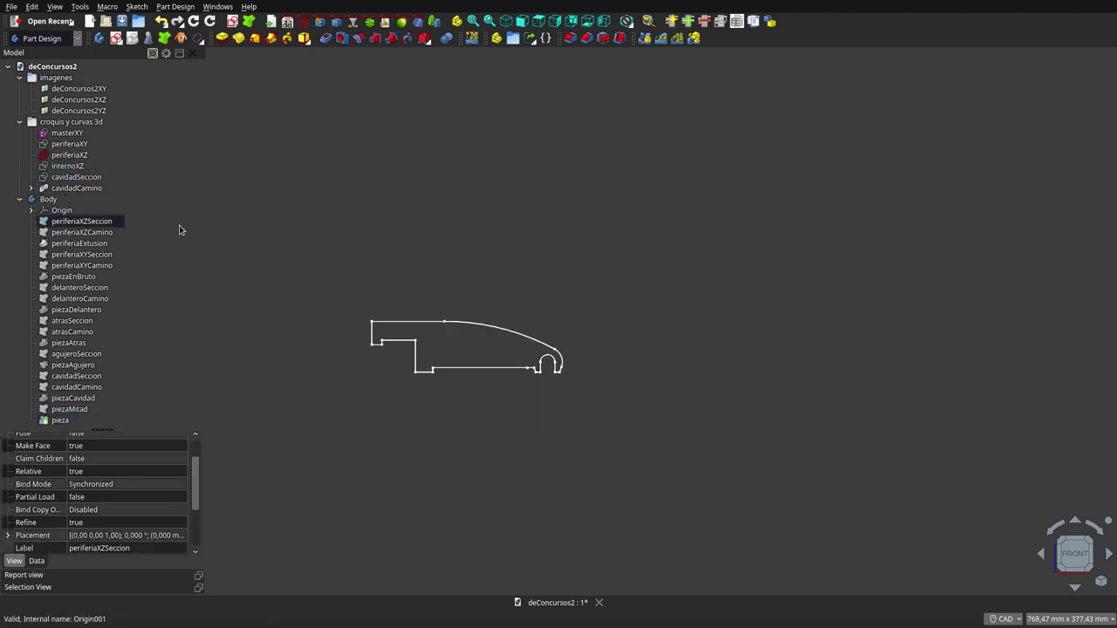
- Display periferiaXZSeccion with its periferiaXZCamino path and orbit to see them in 3D
click(75, 226)
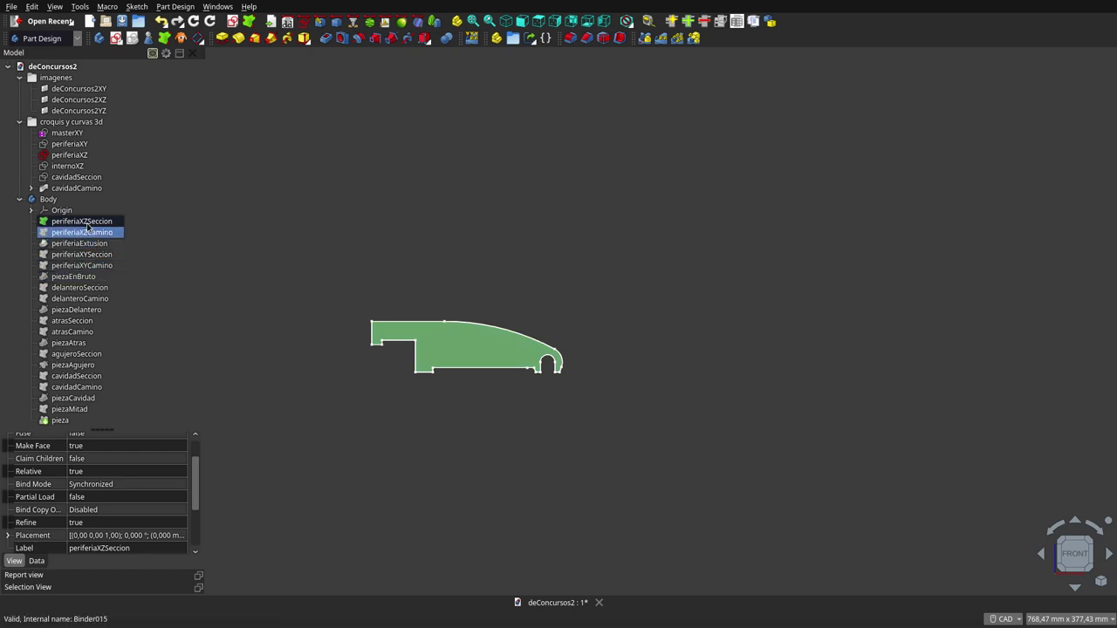
click(71, 133)
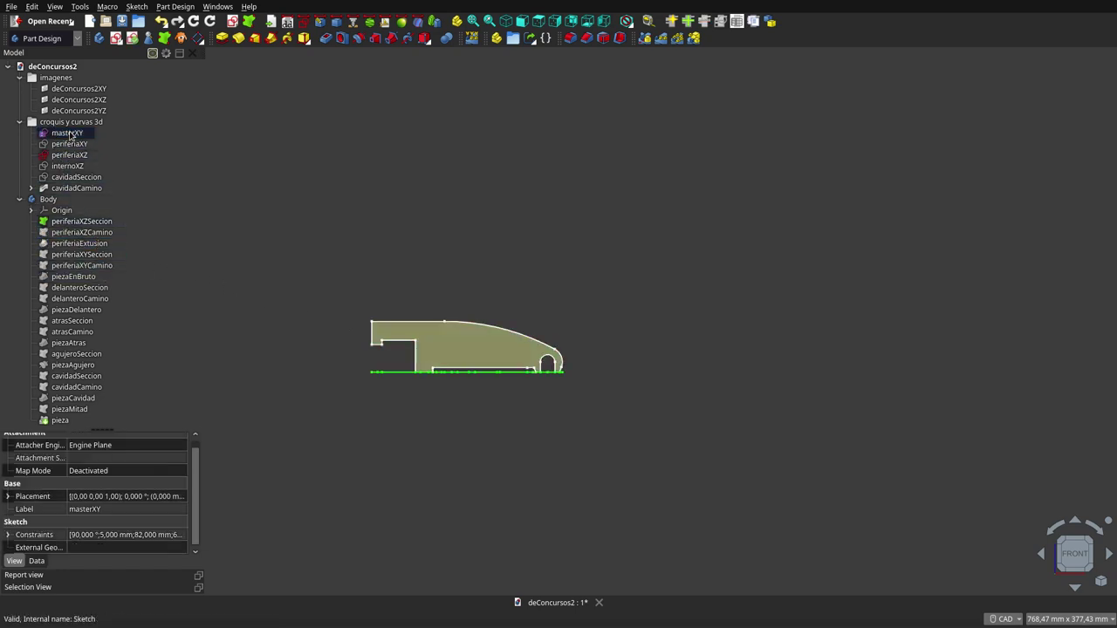
mouse_move(528, 246)
middle_down()
mouse_move(532, 329)
mouse_move(497, 296)
middle_up()
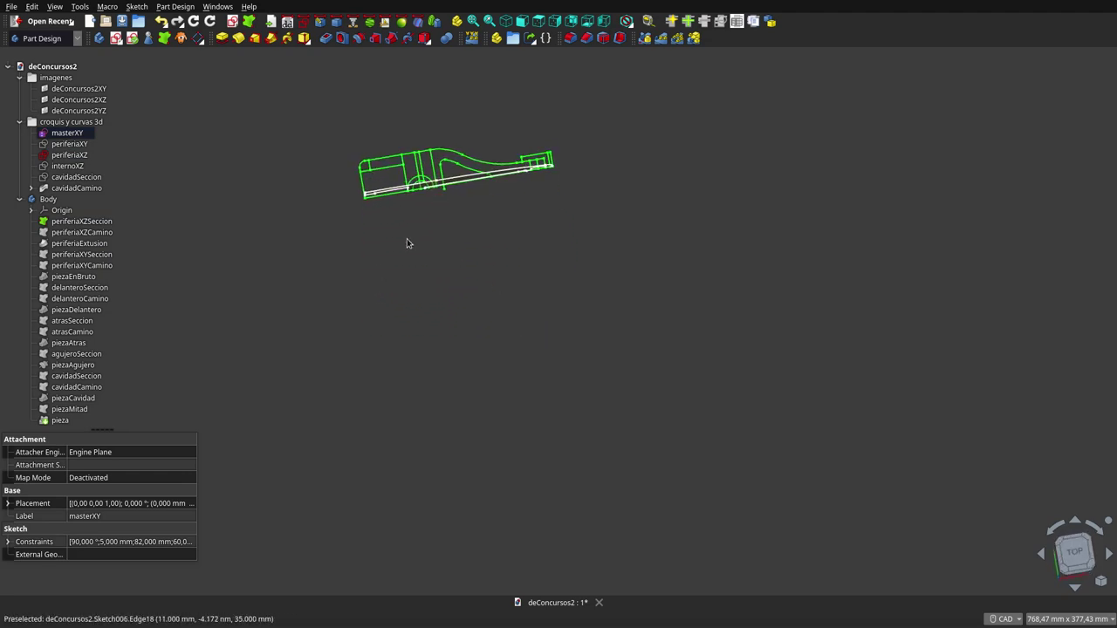
click(76, 223)
click(79, 232)
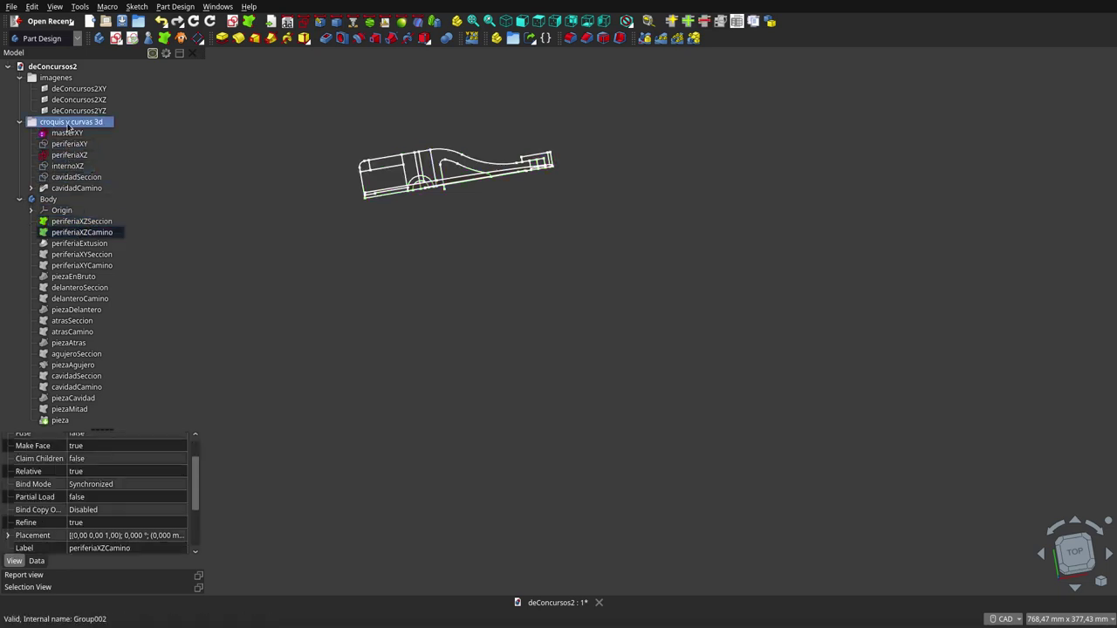
click(70, 122)
shift+middle_drag(344, 191, 482, 266)
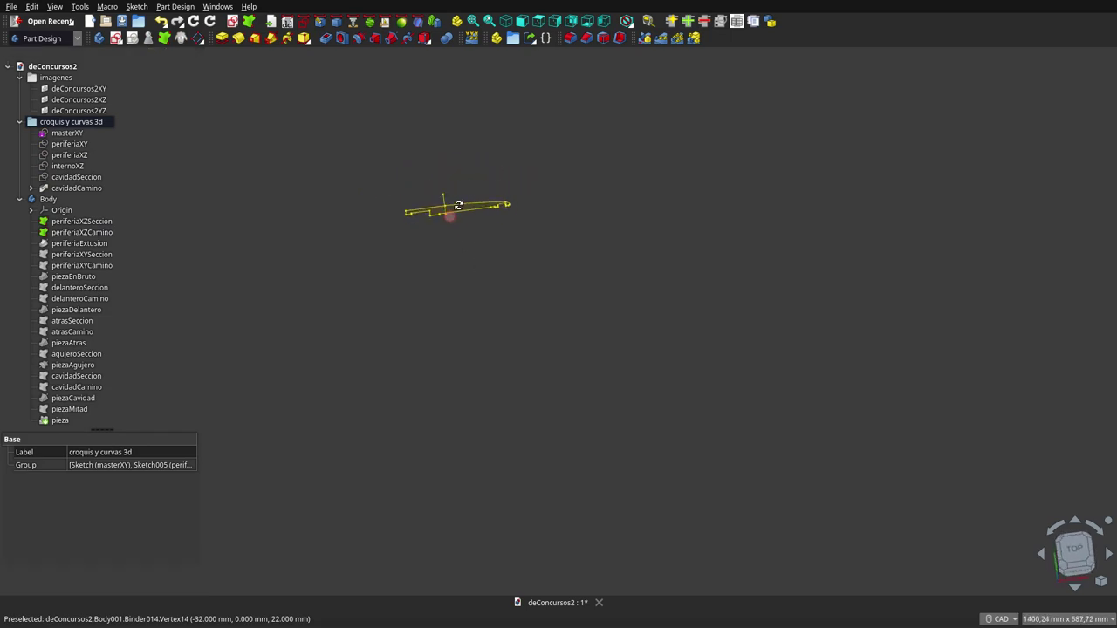
shift+middle_drag(482, 266, 463, 217)
- Check the masterXY, periferiaXY, periferiaXZ and internoXZ sketches while orbiting the profile edge-on
click(79, 134)
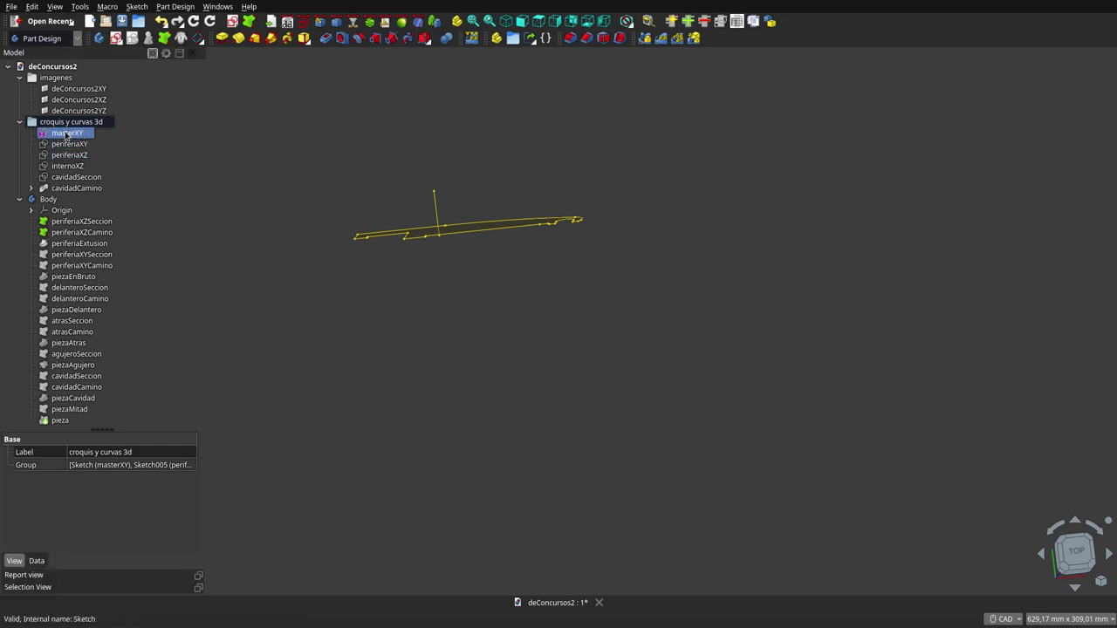
click(76, 154)
click(77, 146)
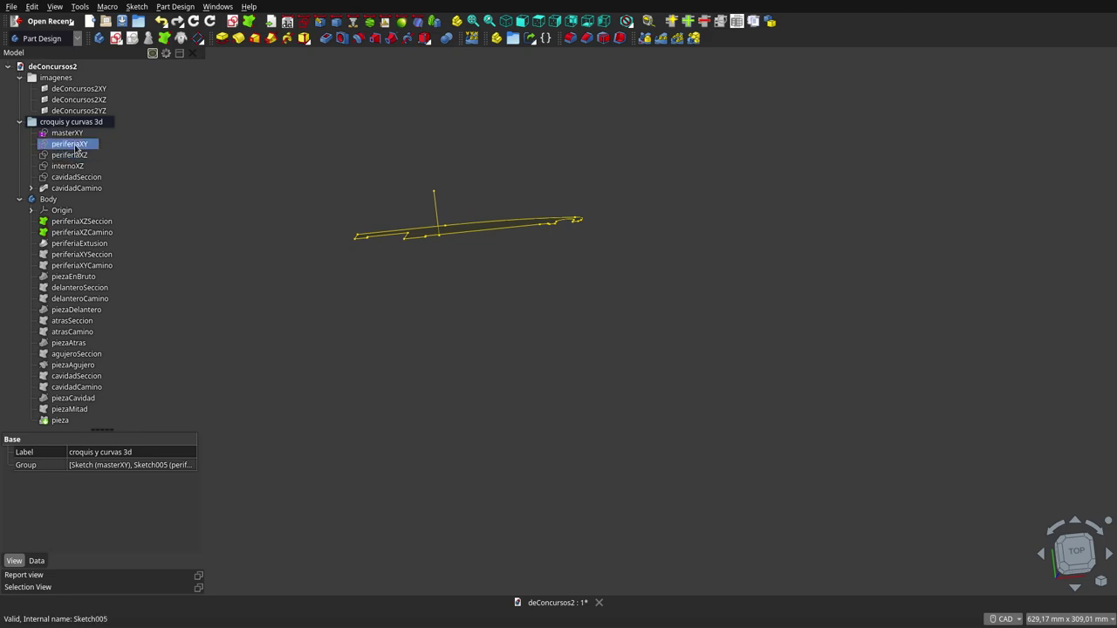
click(76, 154)
click(76, 167)
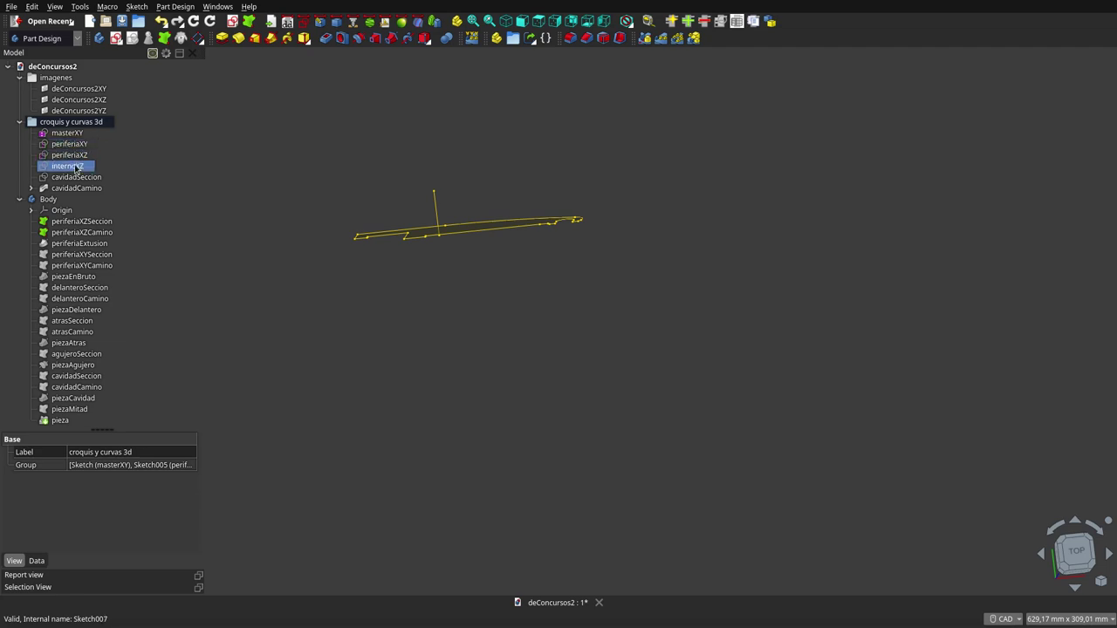
scroll(695, 287, down, 1)
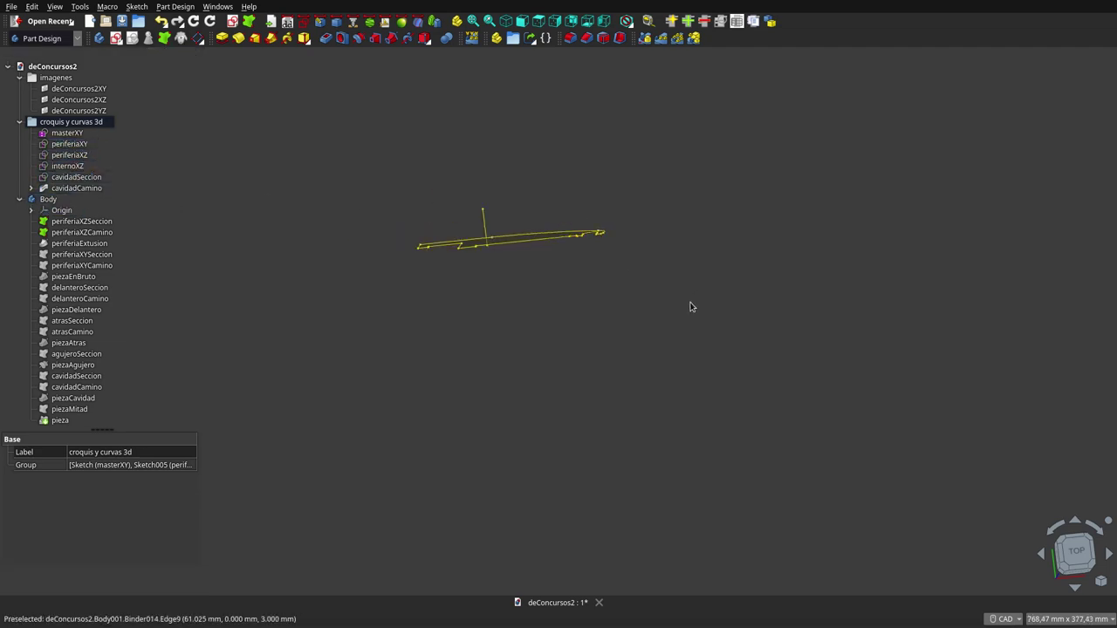
scroll(690, 307, down, 1)
scroll(476, 231, up, 2)
mouse_move(491, 239)
middle_down()
mouse_move(505, 308)
mouse_move(486, 308)
mouse_move(477, 279)
mouse_move(488, 200)
mouse_move(472, 114)
middle_up()
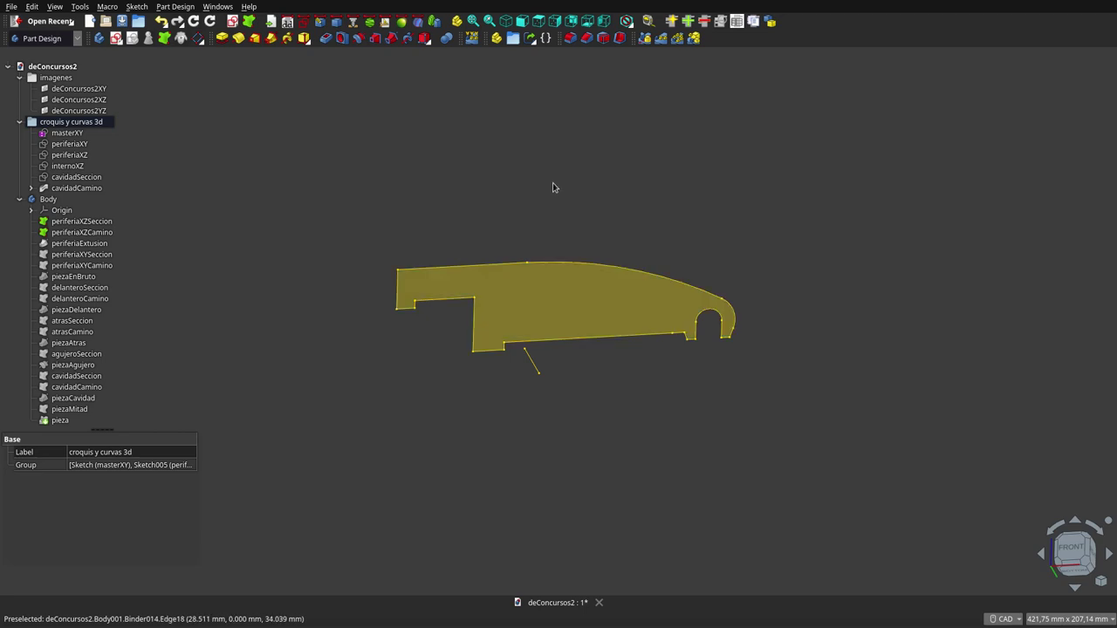
mouse_move(552, 182)
middle_down()
mouse_move(572, 264)
mouse_move(563, 267)
middle_up()
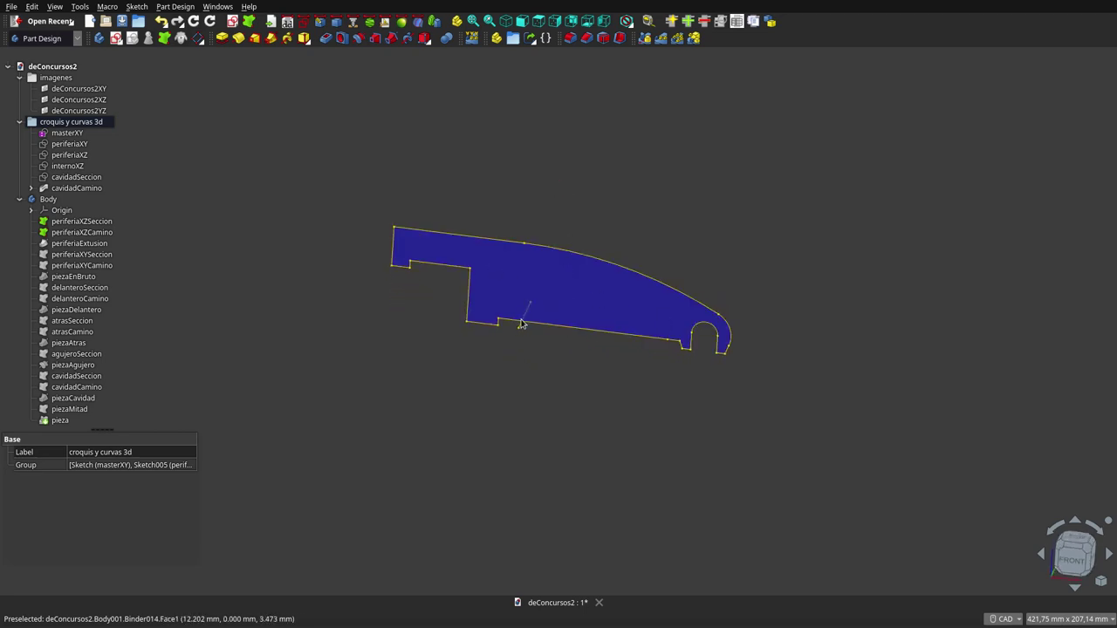
mouse_move(555, 295)
middle_down()
mouse_move(605, 302)
mouse_move(489, 377)
mouse_move(534, 257)
middle_up()
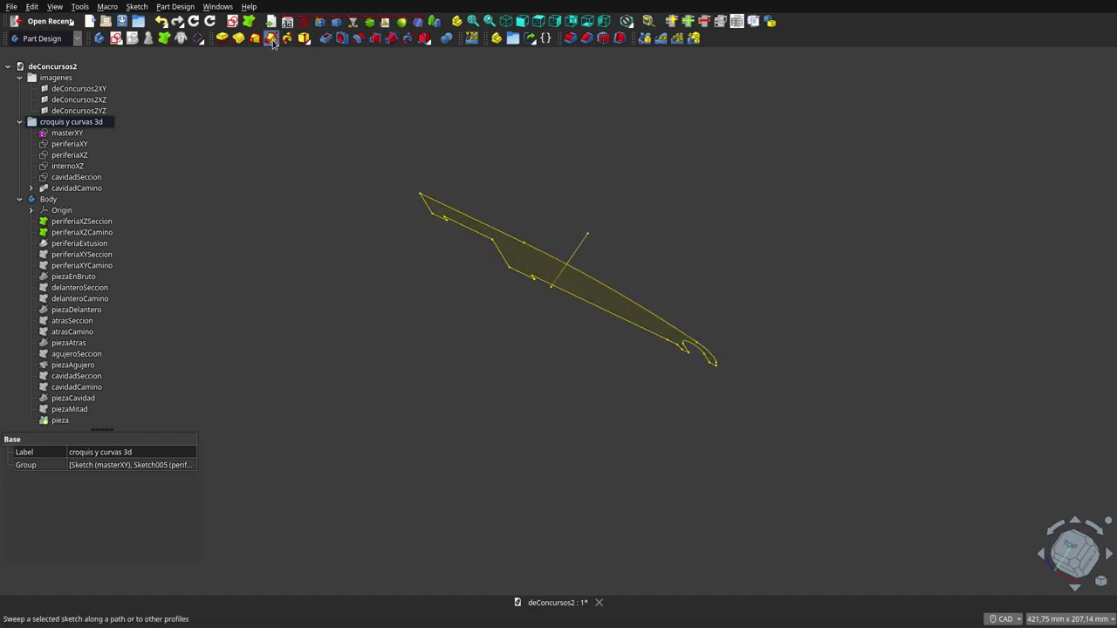
- Show the periferiaExtusion solid in isometric view and check its periferiaXZSeccion and periferiaXZCamino sources
click(79, 243)
key(space)
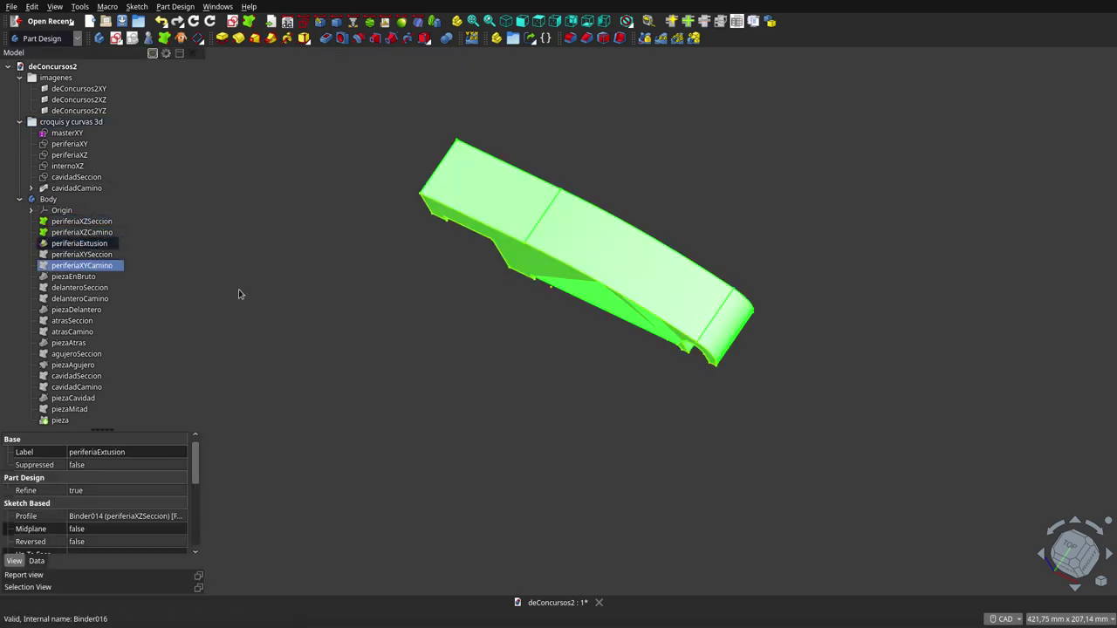
click(467, 403)
key(0)
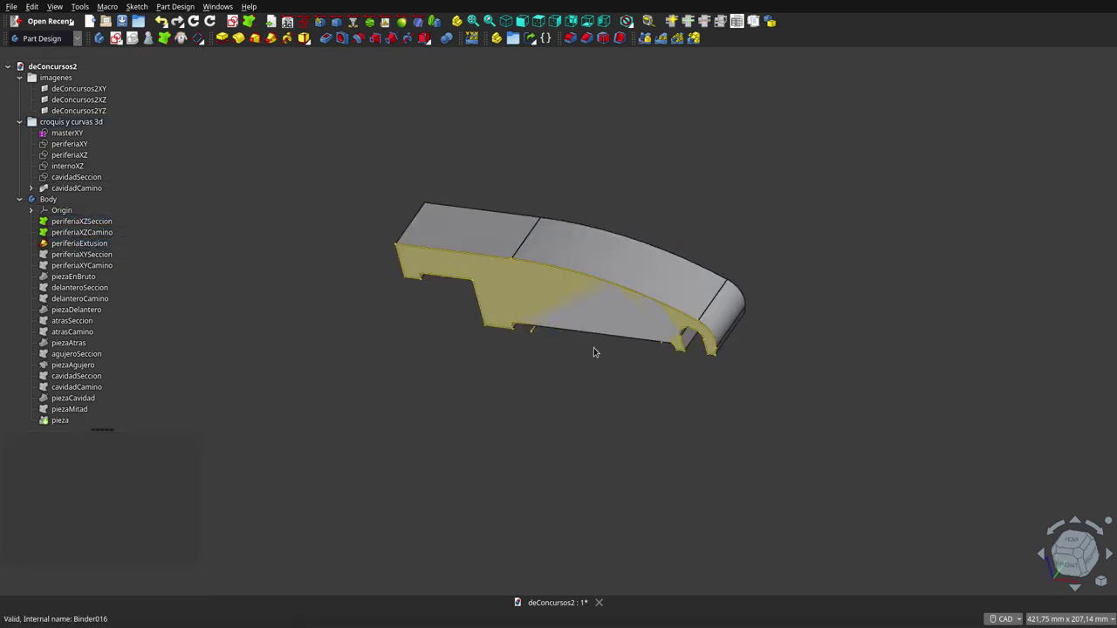
click(83, 222)
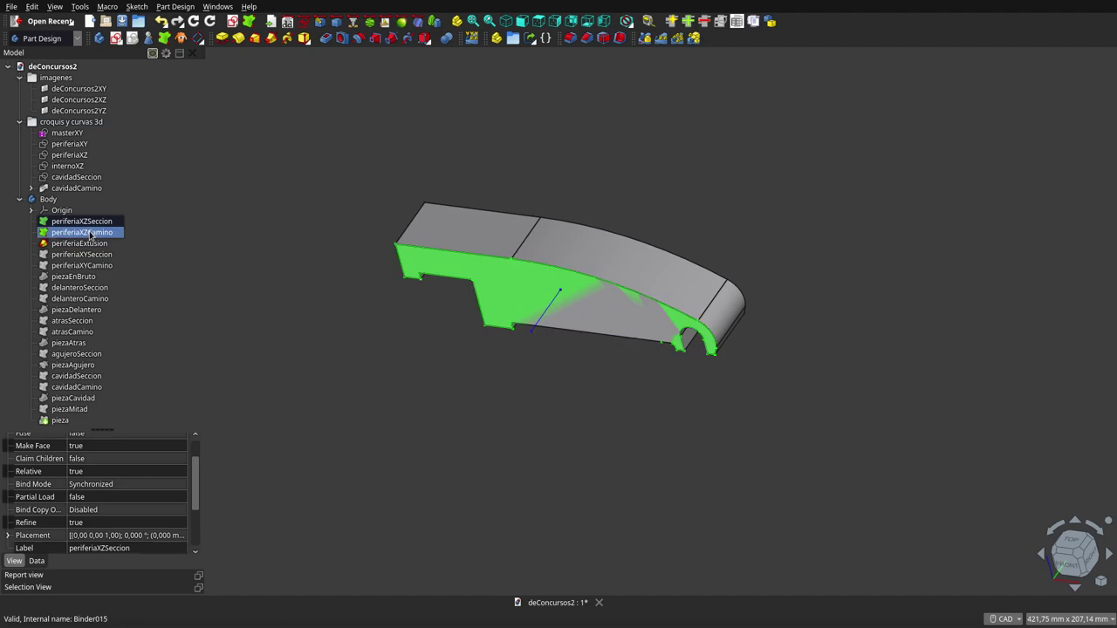
click(91, 233)
click(87, 222)
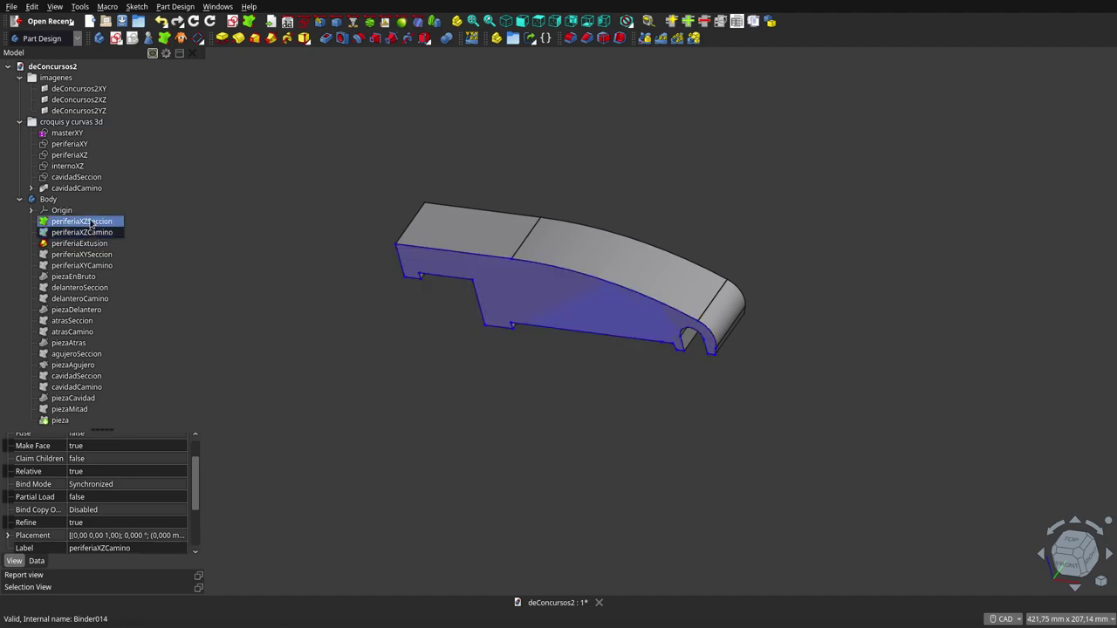
- Show the deConcursos2XY drawing plane, fit the scene, and orbit to view it in perspective
click(79, 89)
key(space)
key(v)
key(f)
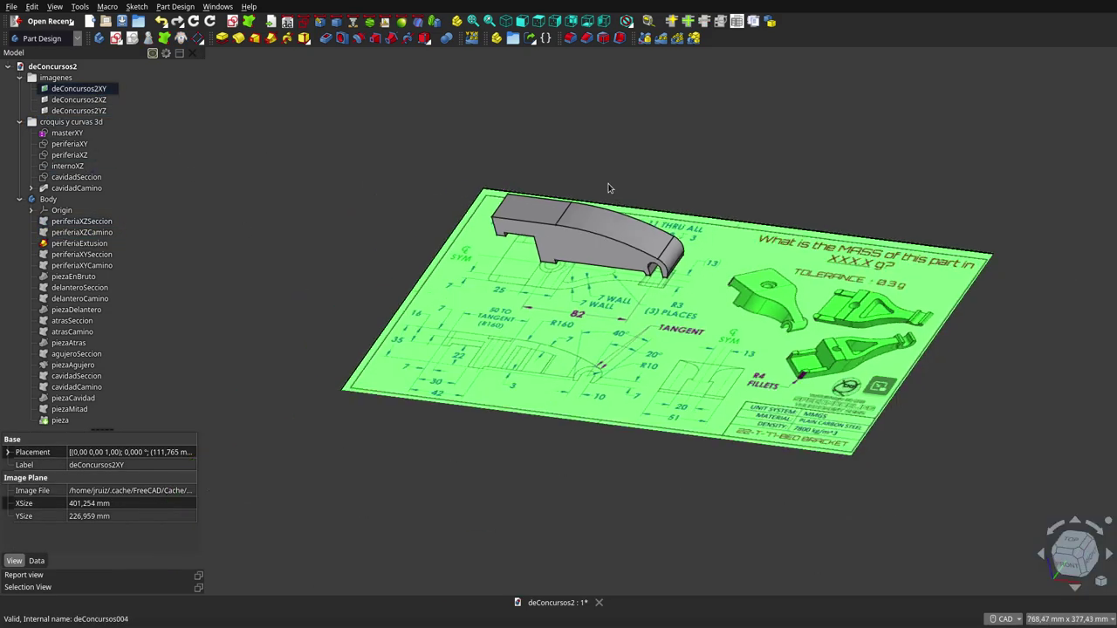
scroll(706, 292, up, 2)
scroll(723, 301, up, 2)
mouse_move(723, 301)
middle_down()
mouse_move(688, 271)
mouse_move(813, 336)
mouse_move(578, 299)
mouse_move(812, 219)
middle_up()
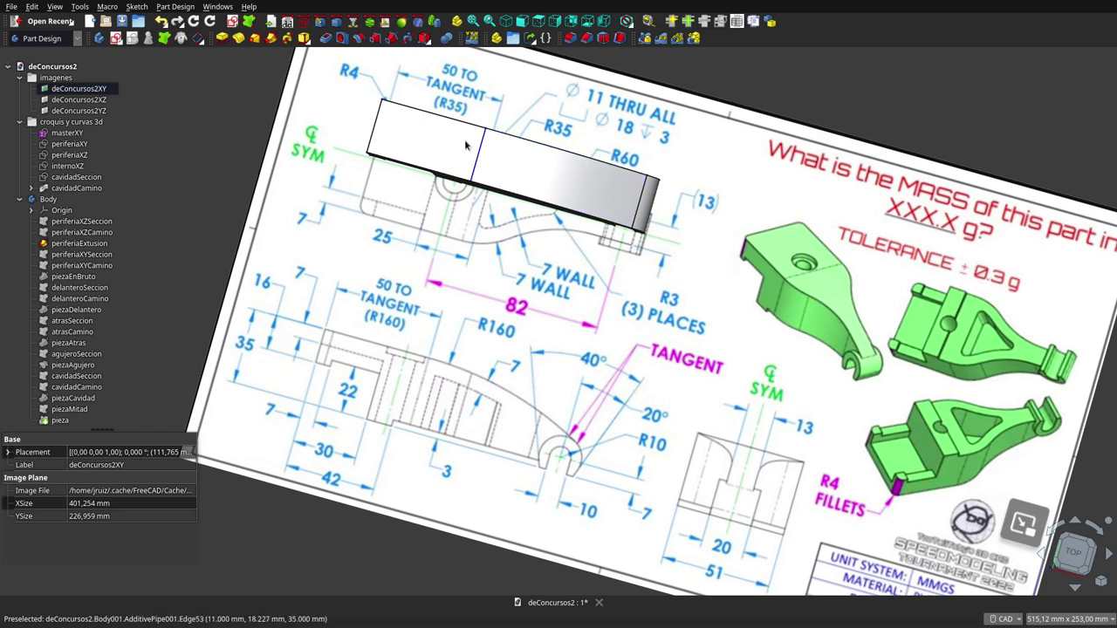
click(764, 296)
mouse_move(764, 296)
middle_down()
mouse_move(602, 398)
mouse_move(955, 295)
middle_up()
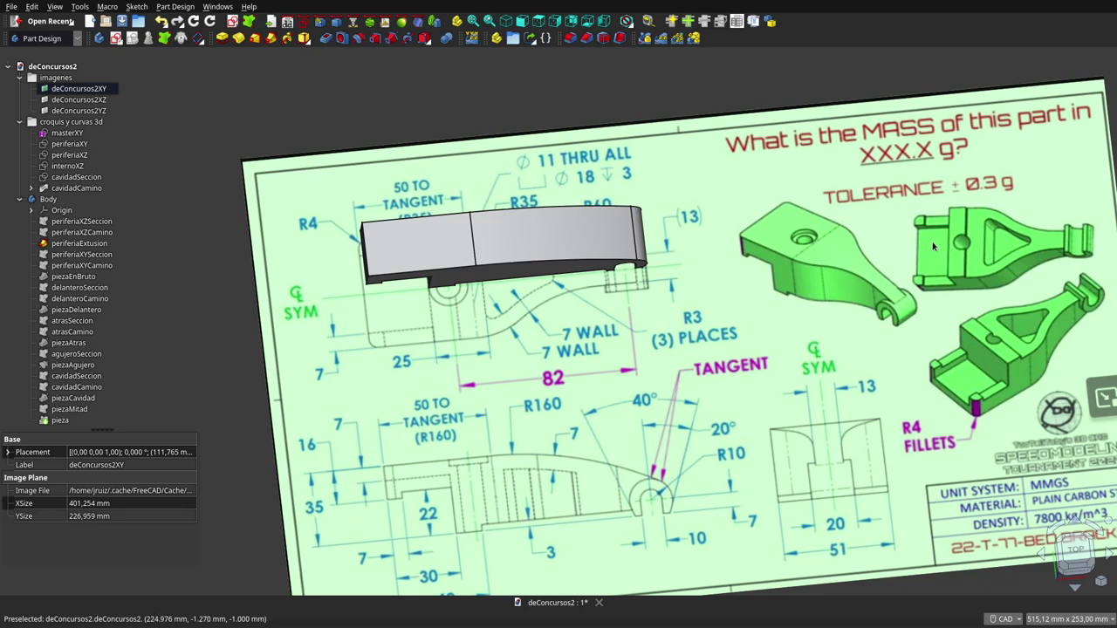
middle_drag(933, 247, 931, 252)
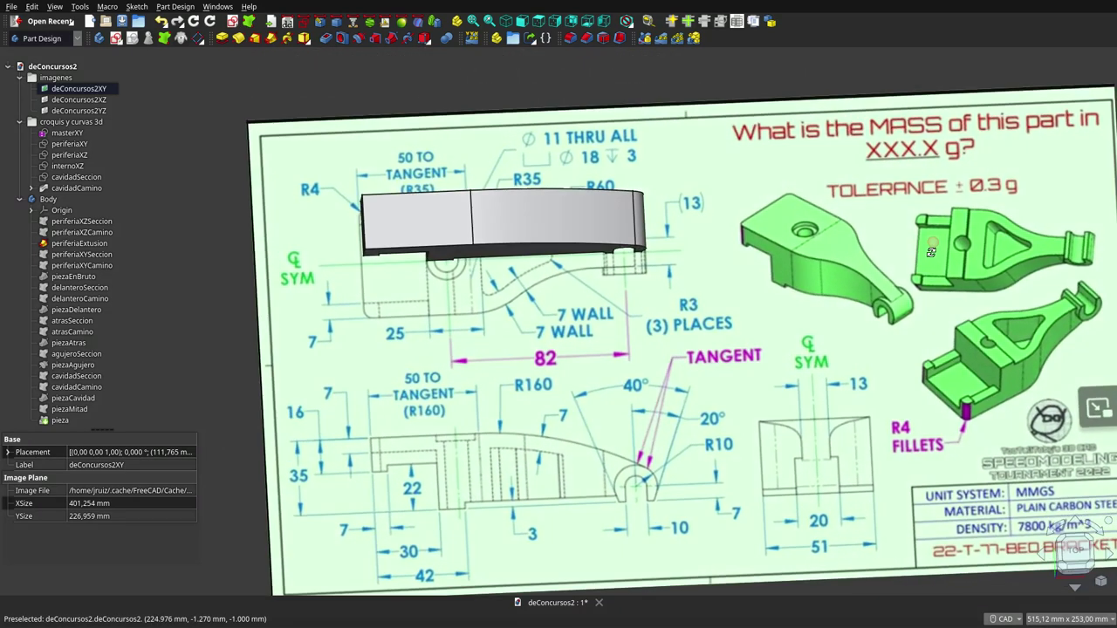
mouse_move(549, 318)
middle_down()
mouse_move(419, 149)
mouse_move(416, 314)
middle_up()
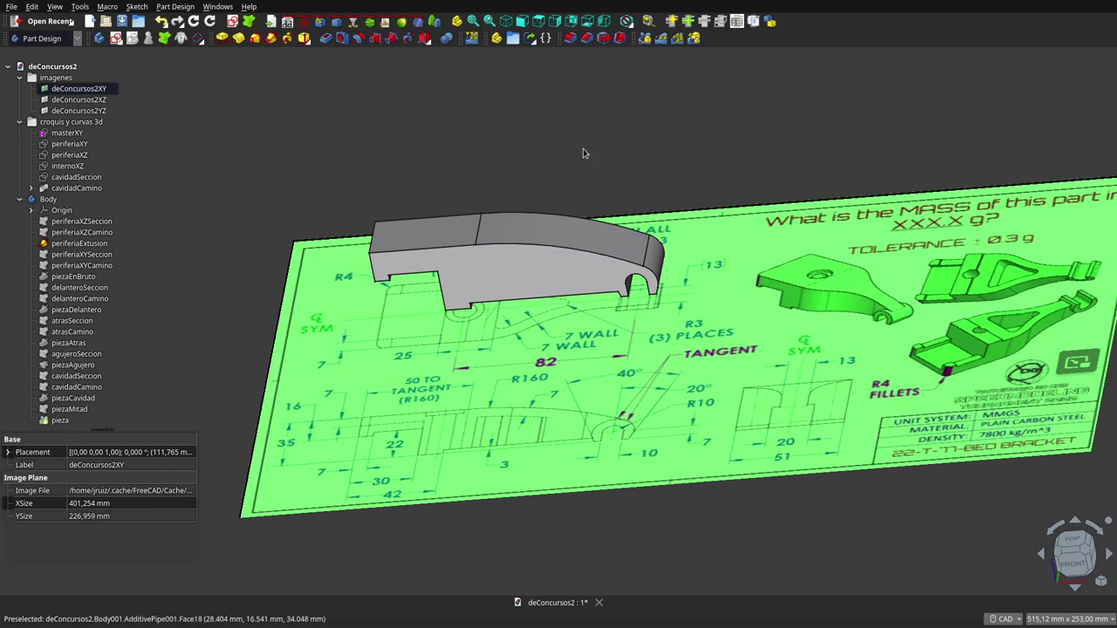
- Reselect periferiaExtusion and tilt toward a top-down view over the drawing
click(96, 244)
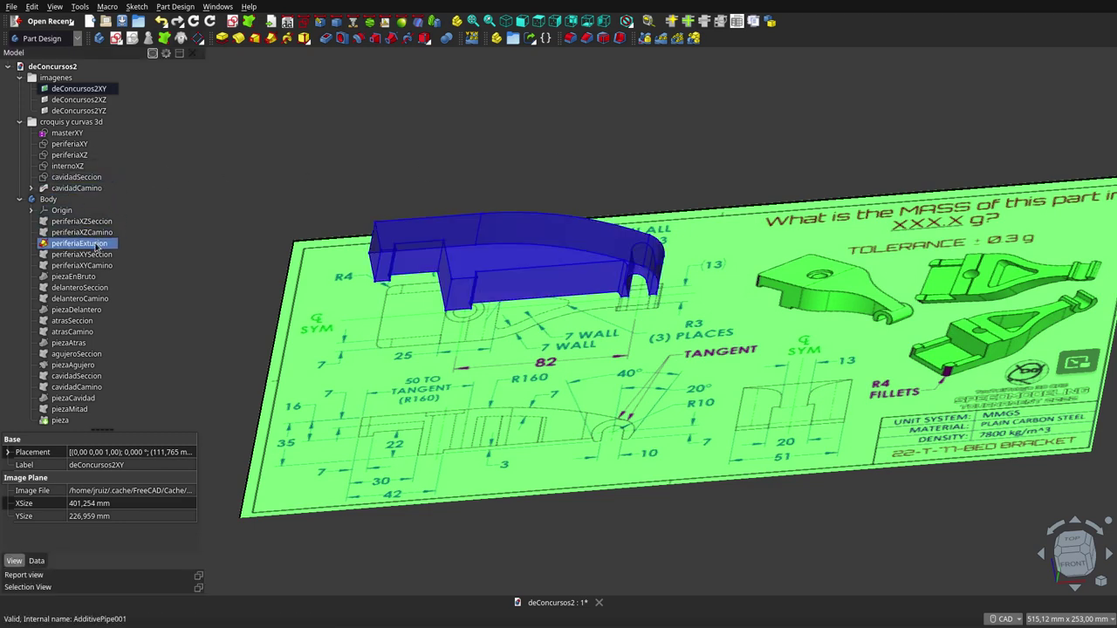
click(214, 83)
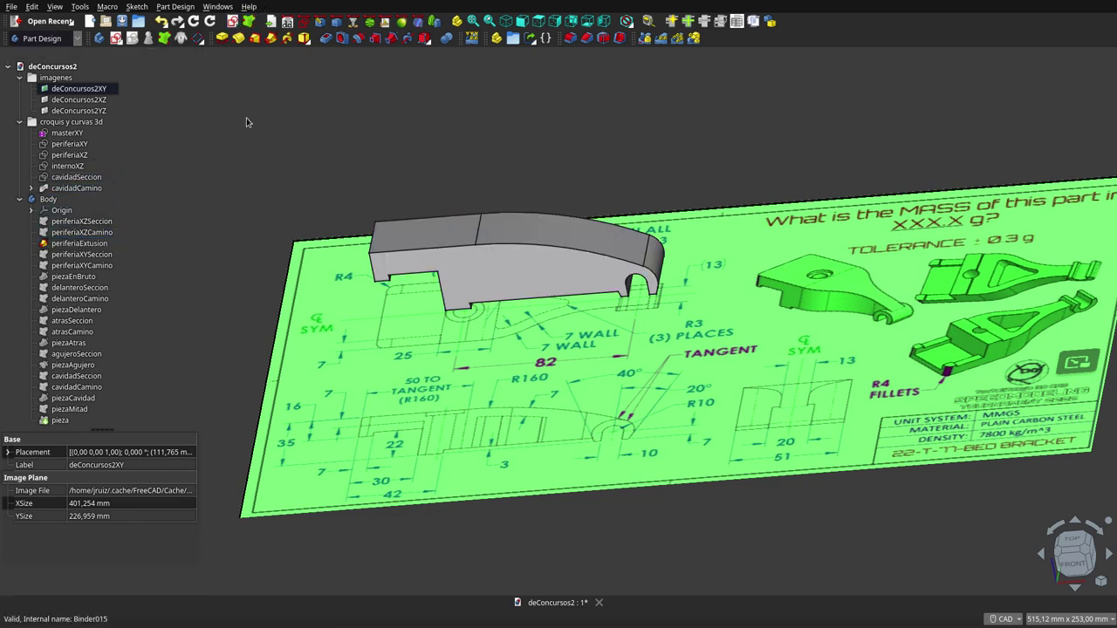
mouse_move(538, 254)
middle_down()
mouse_move(554, 251)
mouse_move(564, 162)
mouse_move(581, 174)
mouse_move(576, 196)
middle_up()
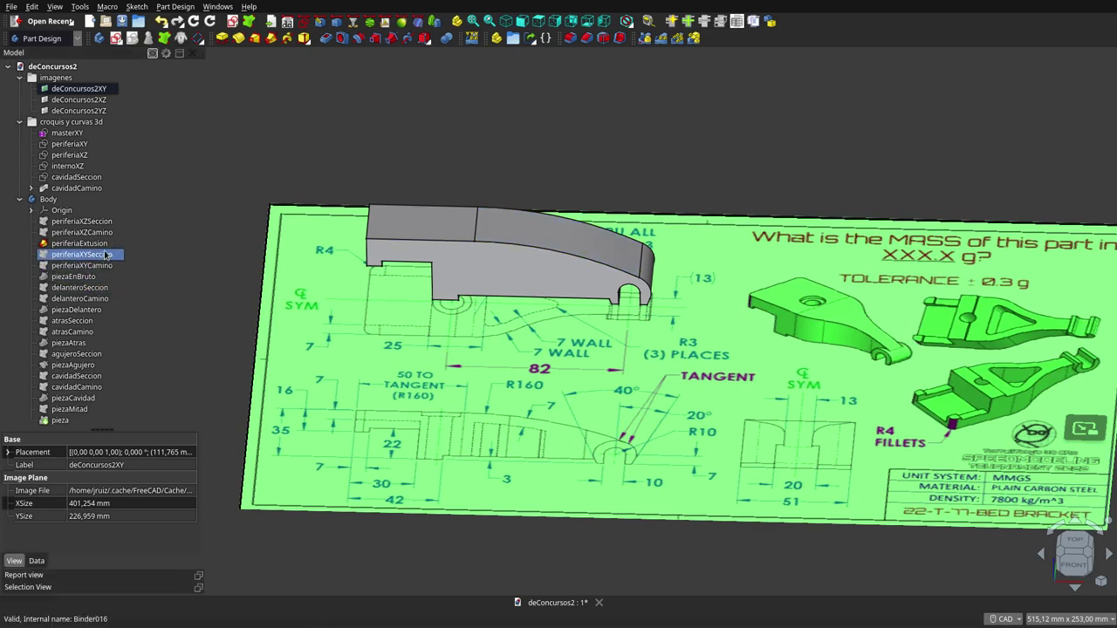
click(522, 148)
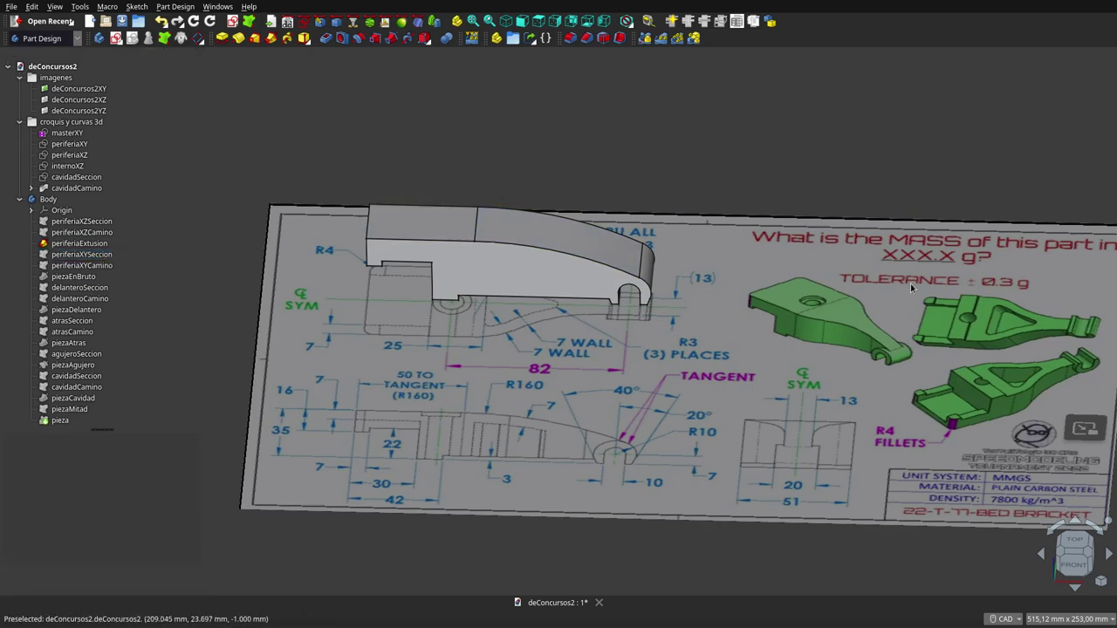
- Show the periferiaXYSeccion outline over the drawing and inspect periferiaExtusion and its periferiaXYCamino path
click(82, 254)
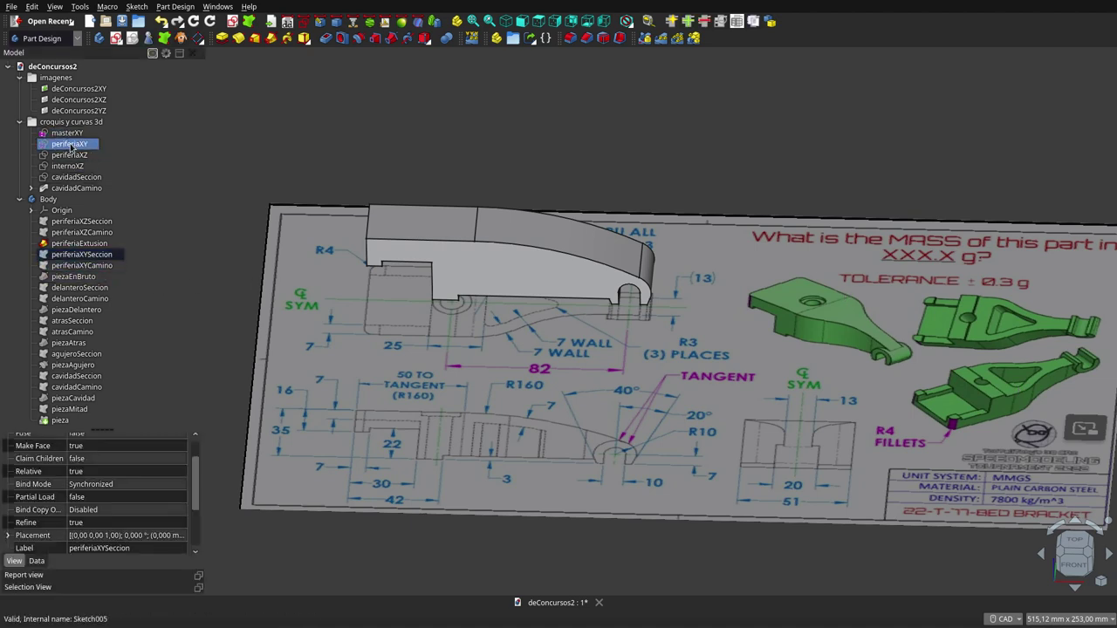
key(space)
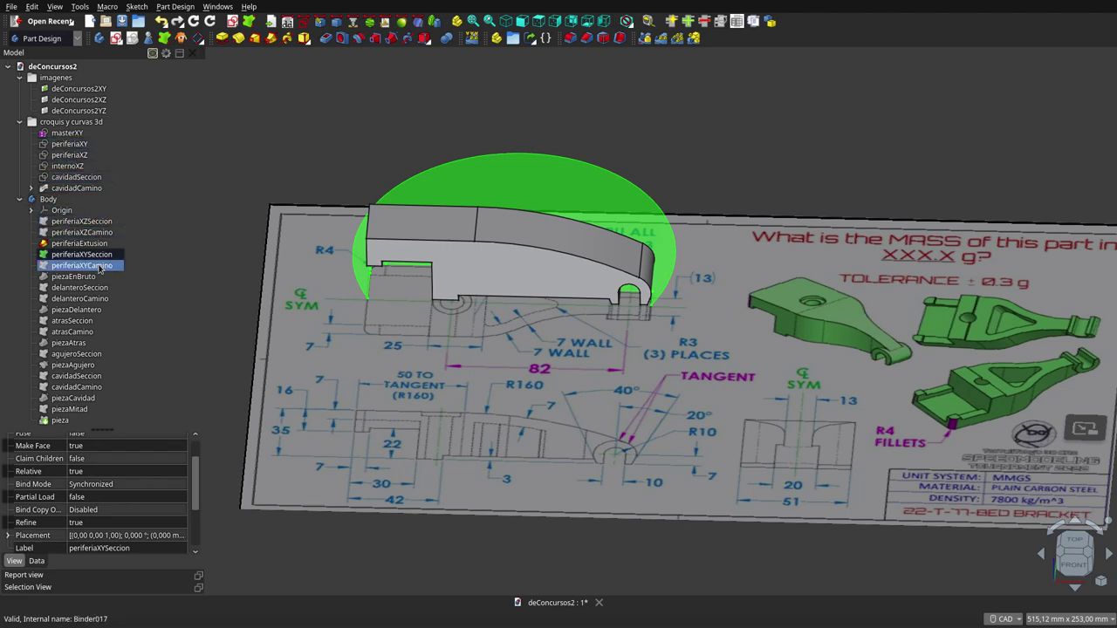
middle_drag(550, 116, 555, 229)
click(79, 244)
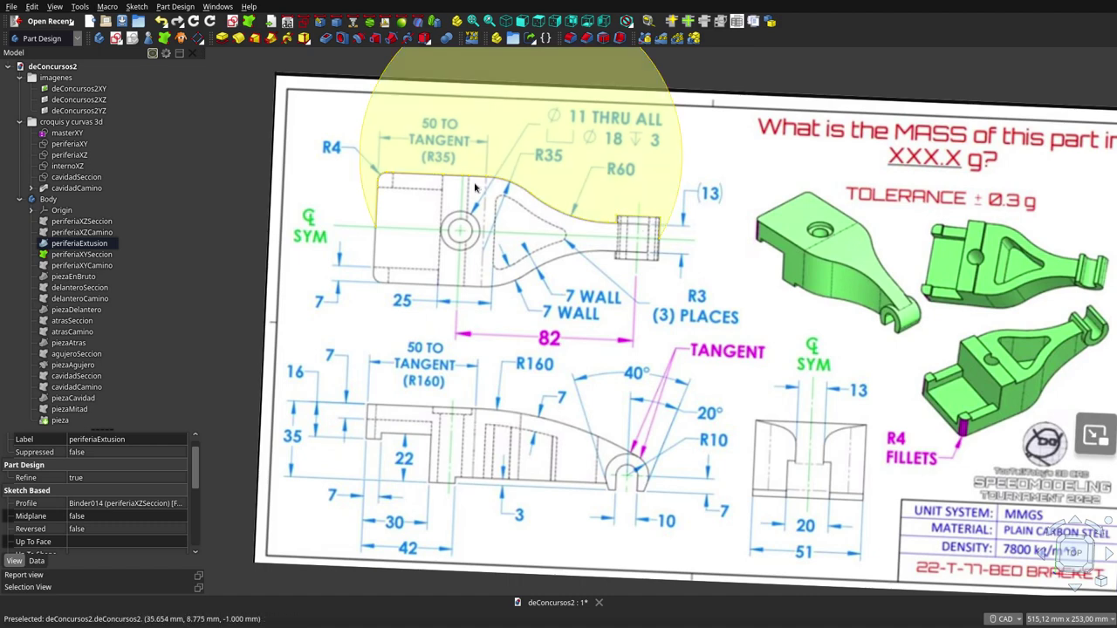
click(103, 266)
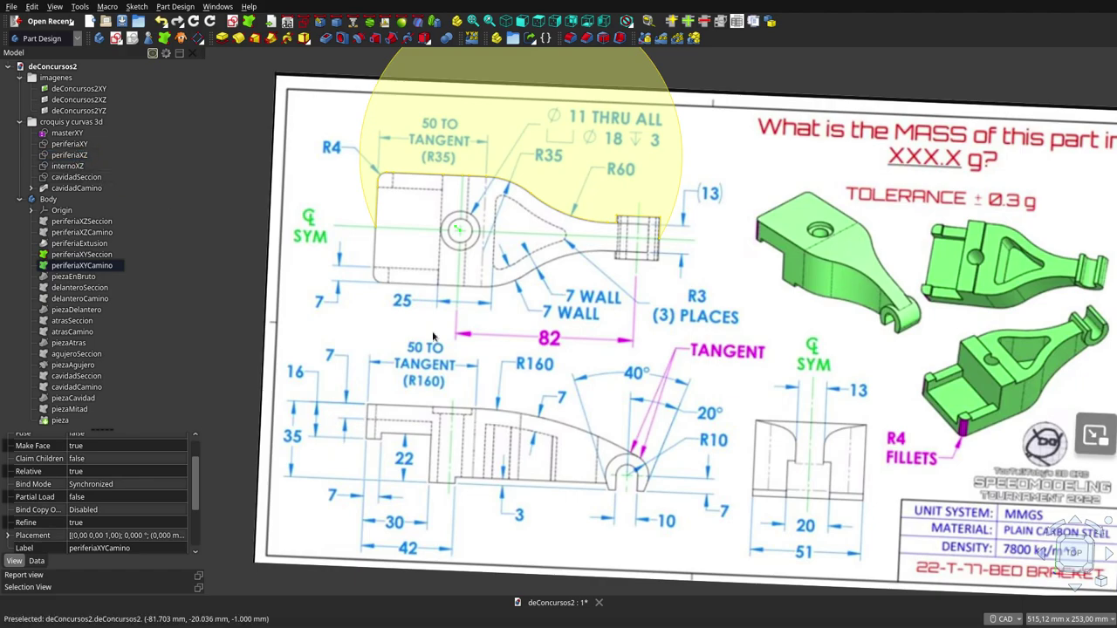
middle_drag(498, 209, 497, 278)
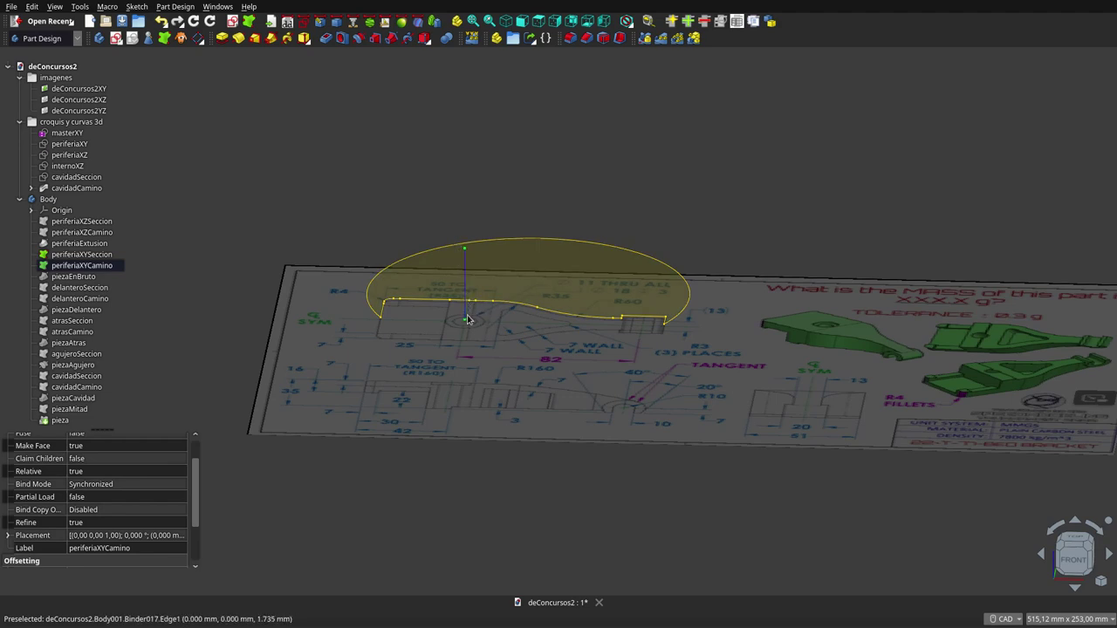
click(465, 321)
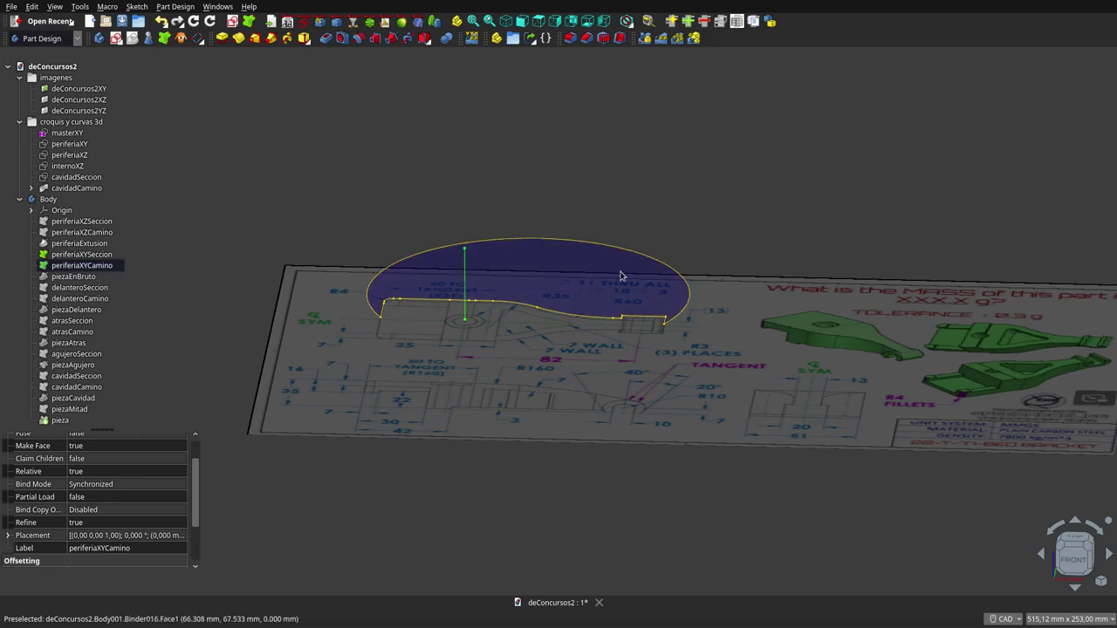
- Bring up the piezaEnBruto solid on the deConcursos2XY drawing and orbit to compare it from above and front
click(76, 244)
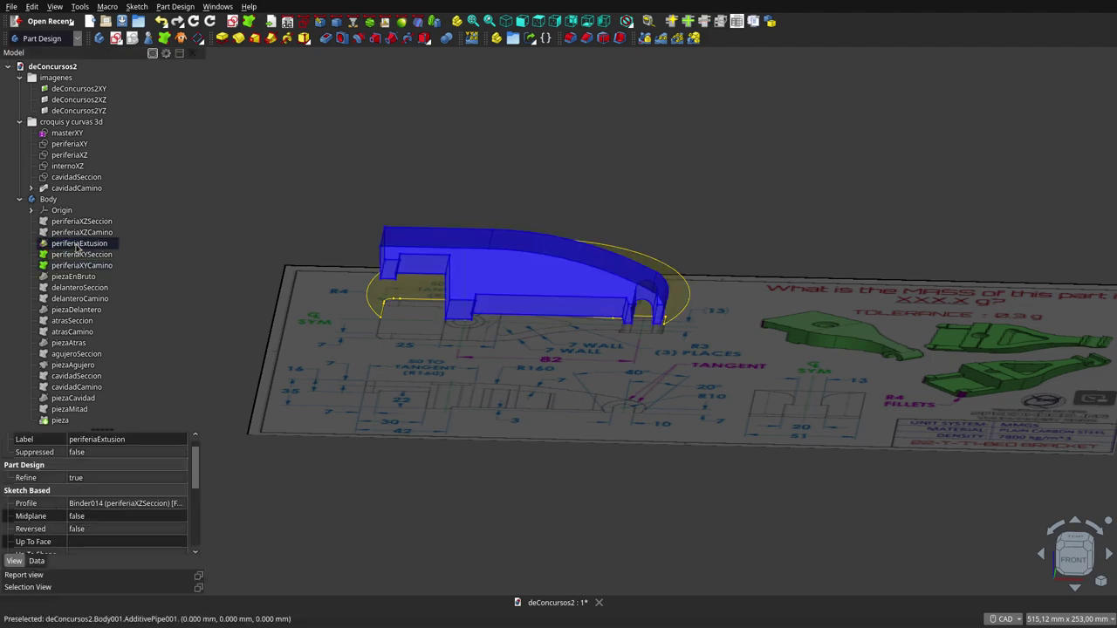
middle_drag(524, 280, 644, 209)
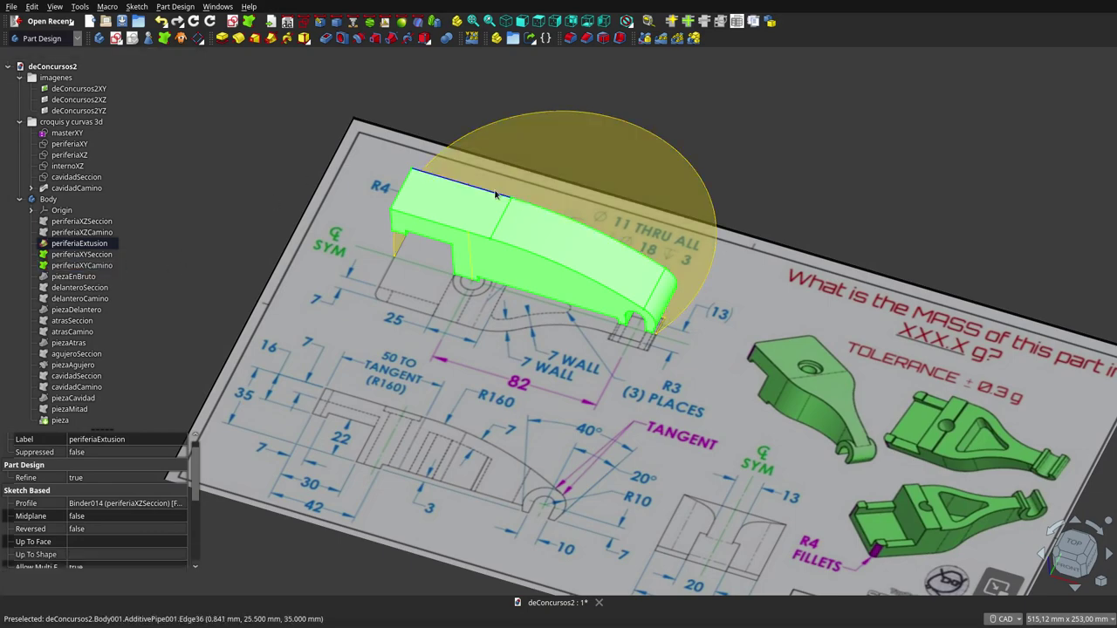
middle_drag(573, 180, 594, 179)
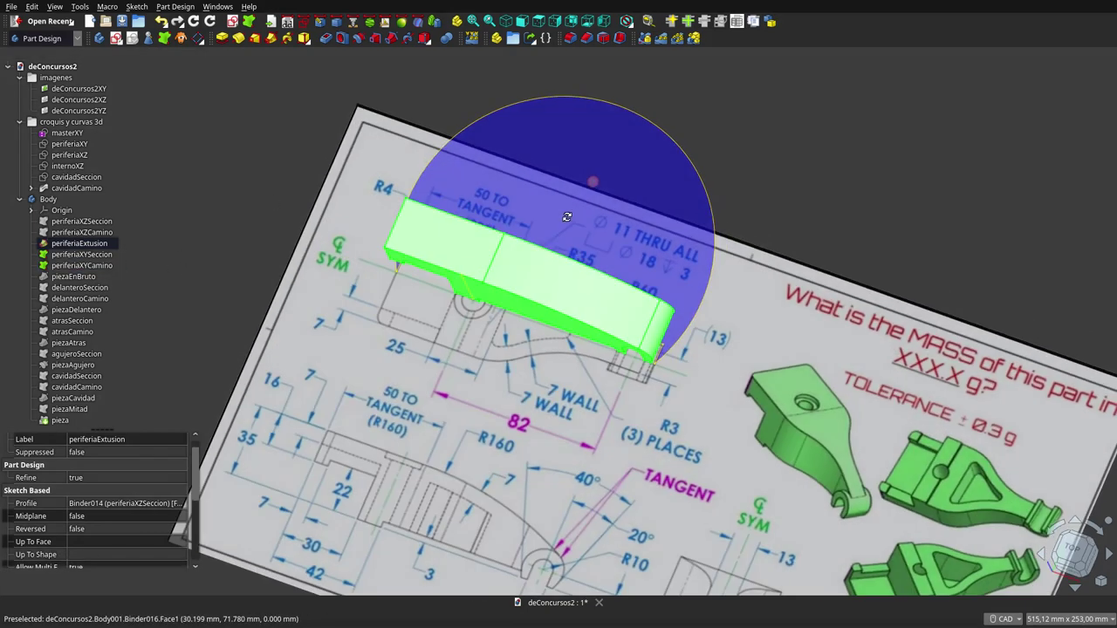
click(67, 278)
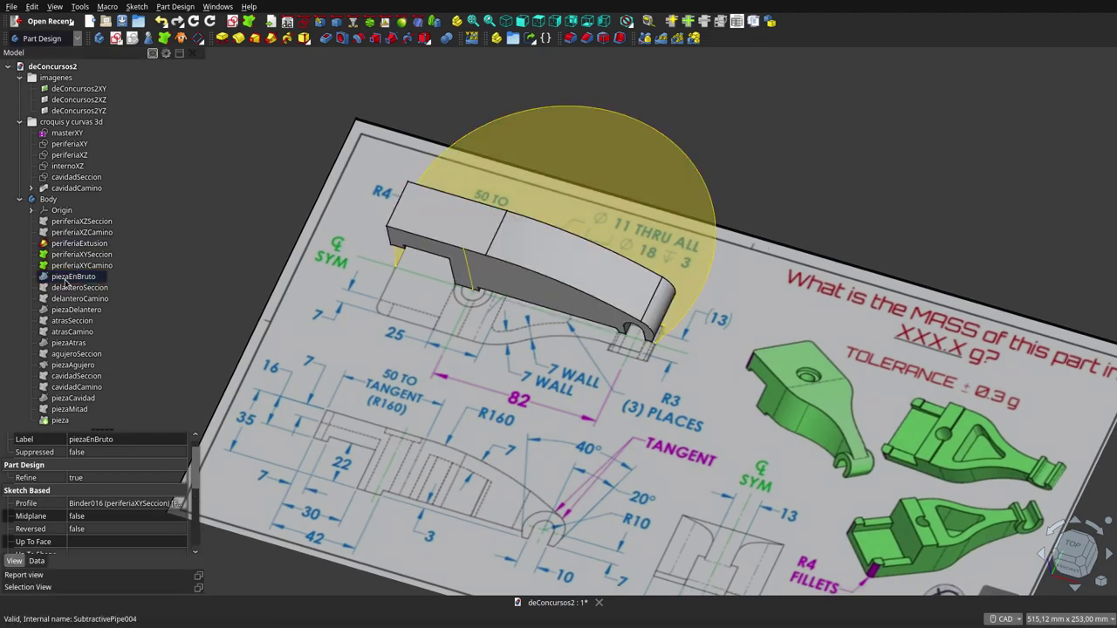
click(451, 376)
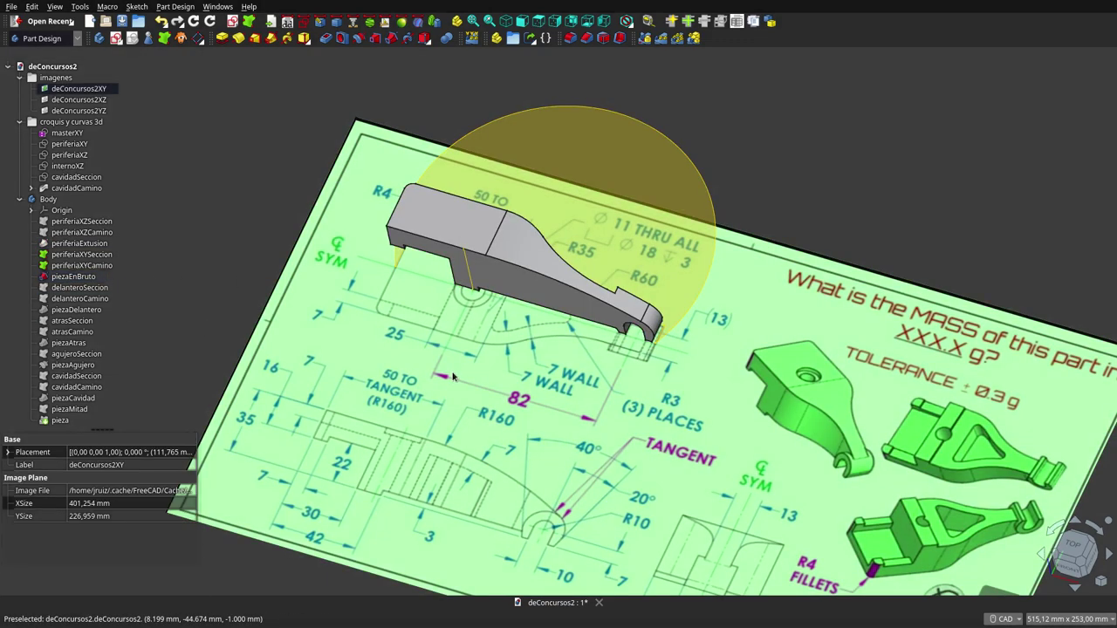
mouse_move(451, 375)
middle_down()
mouse_move(520, 312)
mouse_move(399, 409)
mouse_move(583, 431)
middle_up()
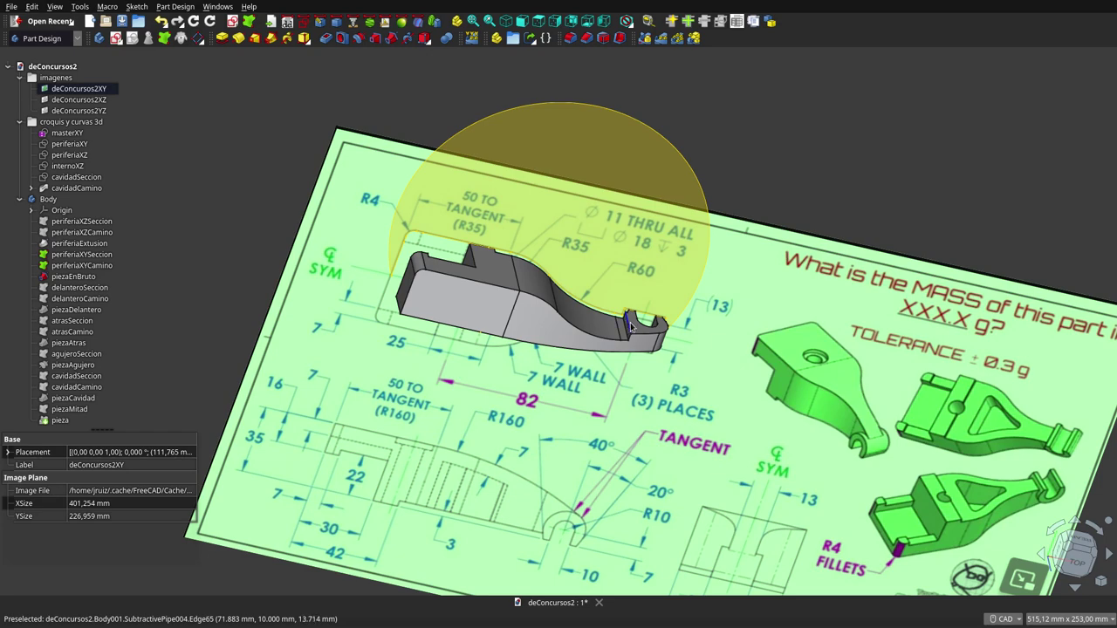
mouse_move(628, 328)
middle_down()
mouse_move(550, 181)
mouse_move(449, 281)
middle_up()
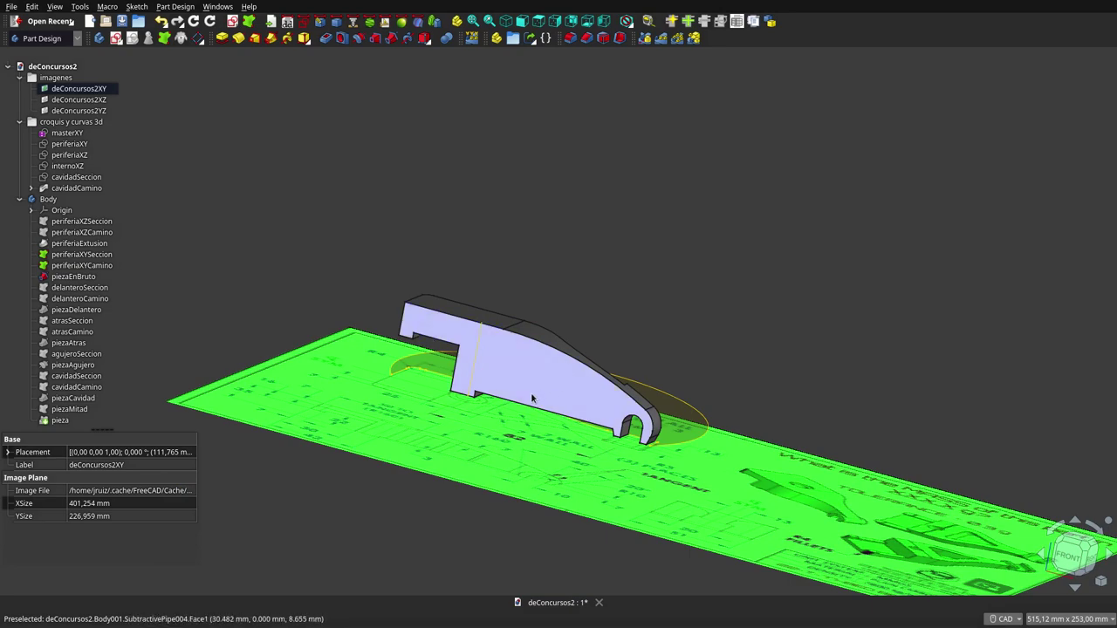
middle_drag(531, 396, 529, 462)
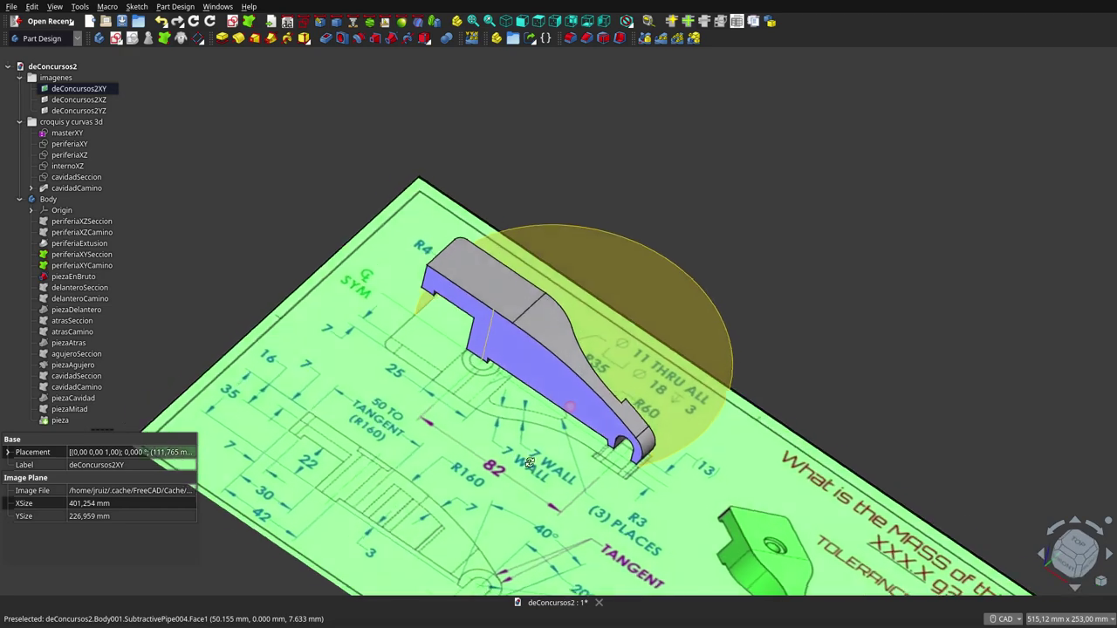
click(83, 254)
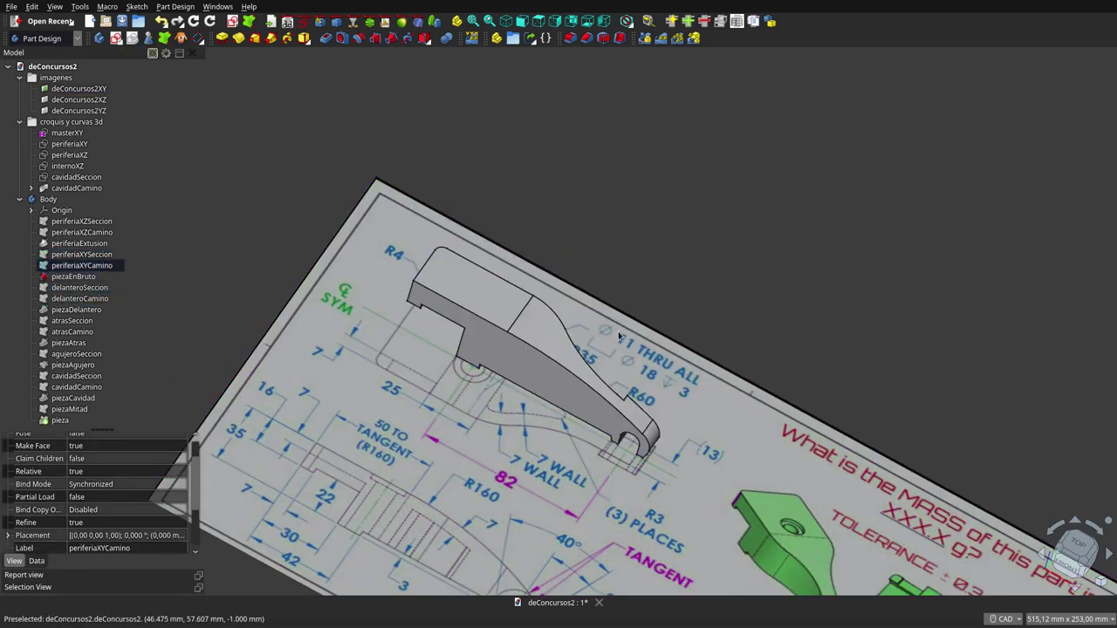
- Hide the piezaEnBruto solid and switch to the front view
middle_drag(606, 281, 576, 314)
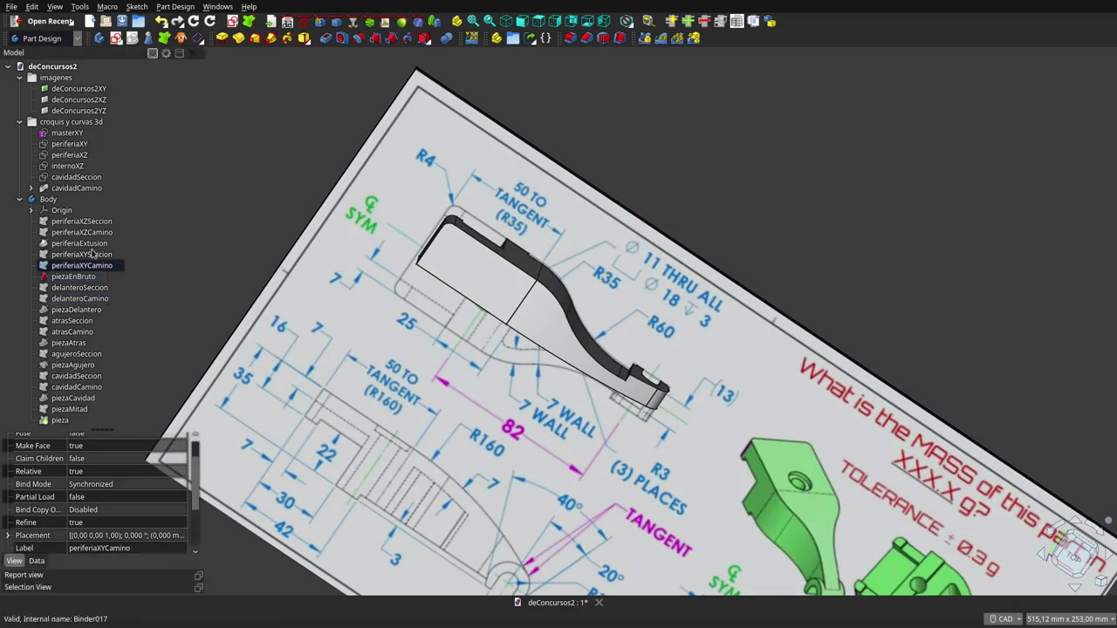
click(78, 166)
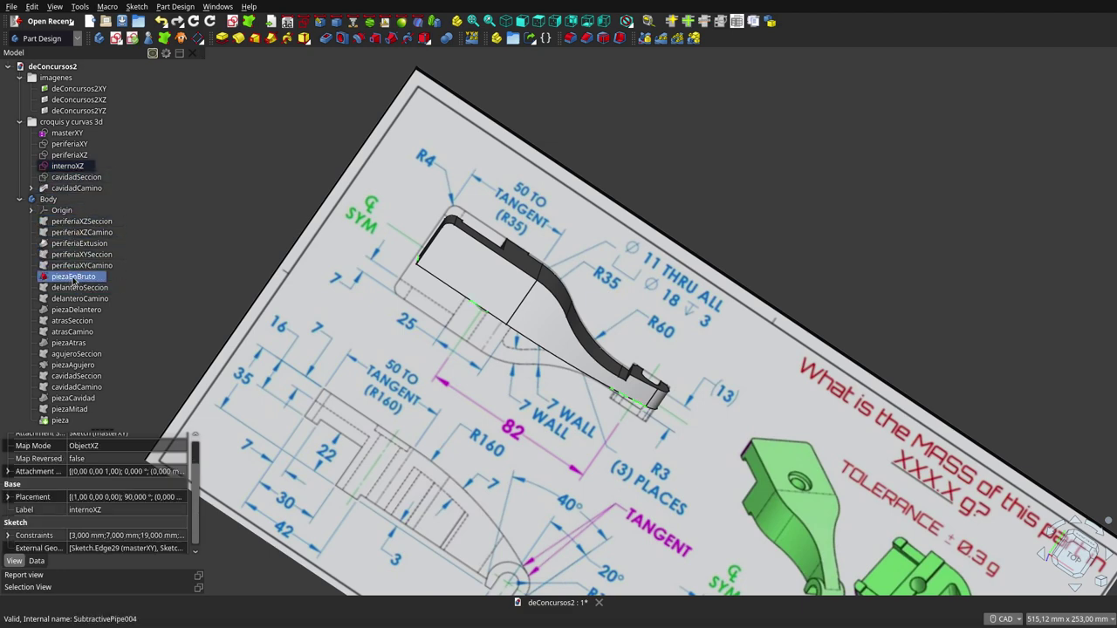
click(74, 279)
key(space)
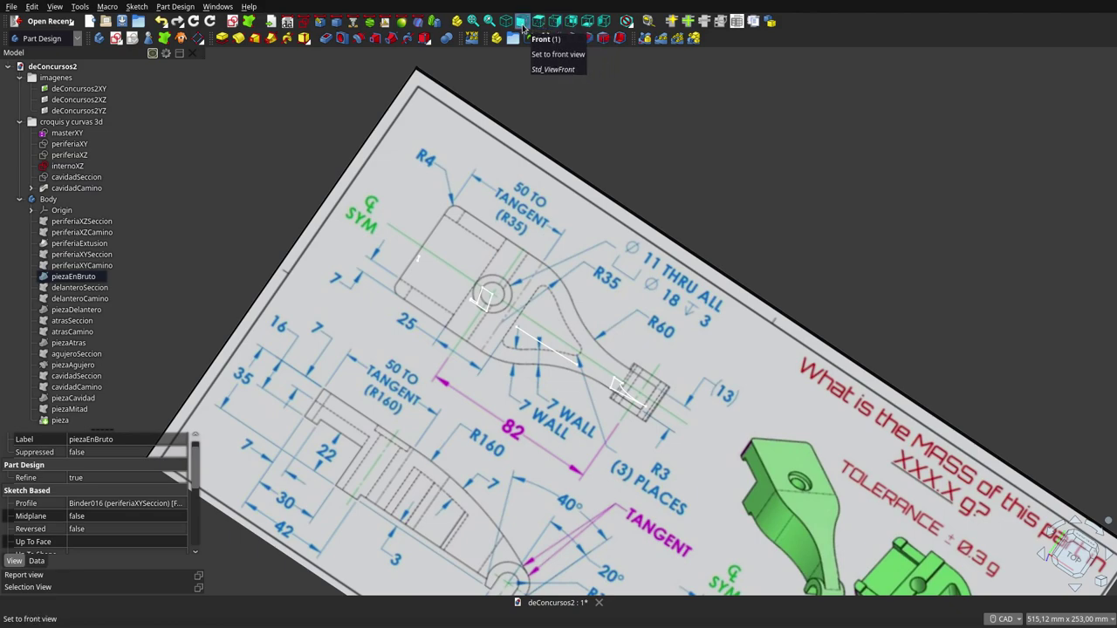
click(521, 20)
scroll(558, 154, down, 2)
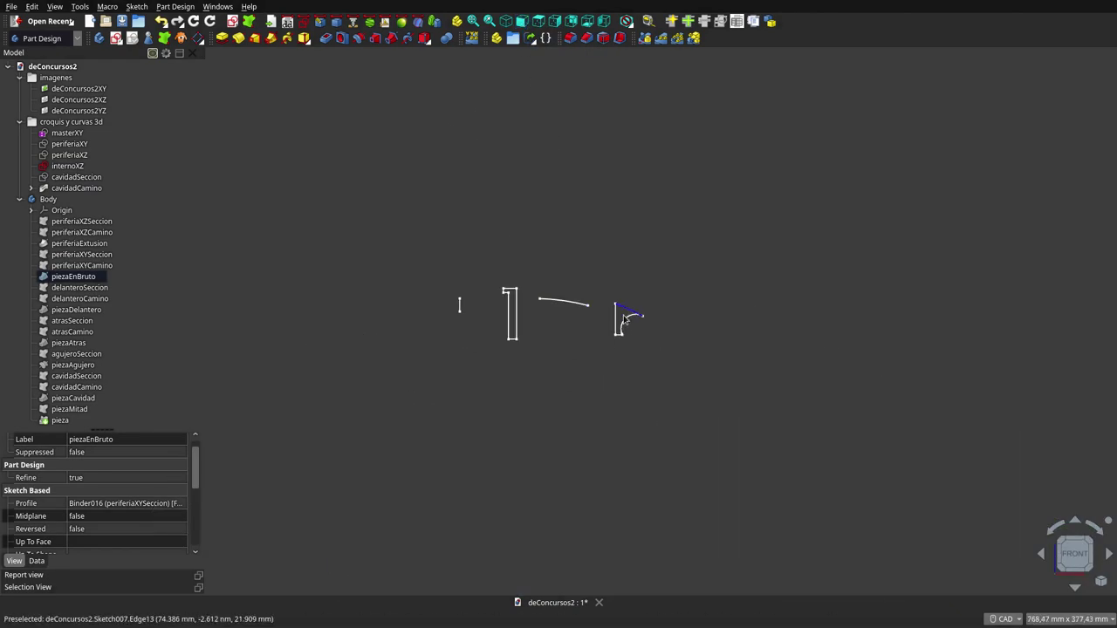
scroll(625, 320, up, 4)
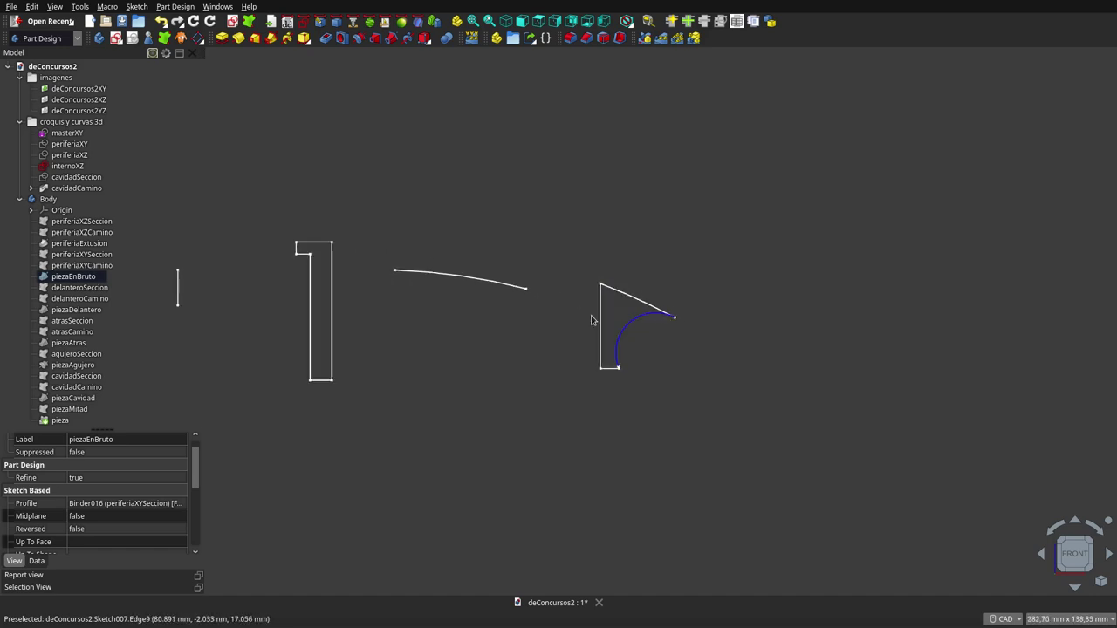
- View the masterXY sketch from the top, adjusting the angle, then zoom out to the whole sheet
click(73, 134)
key(2)
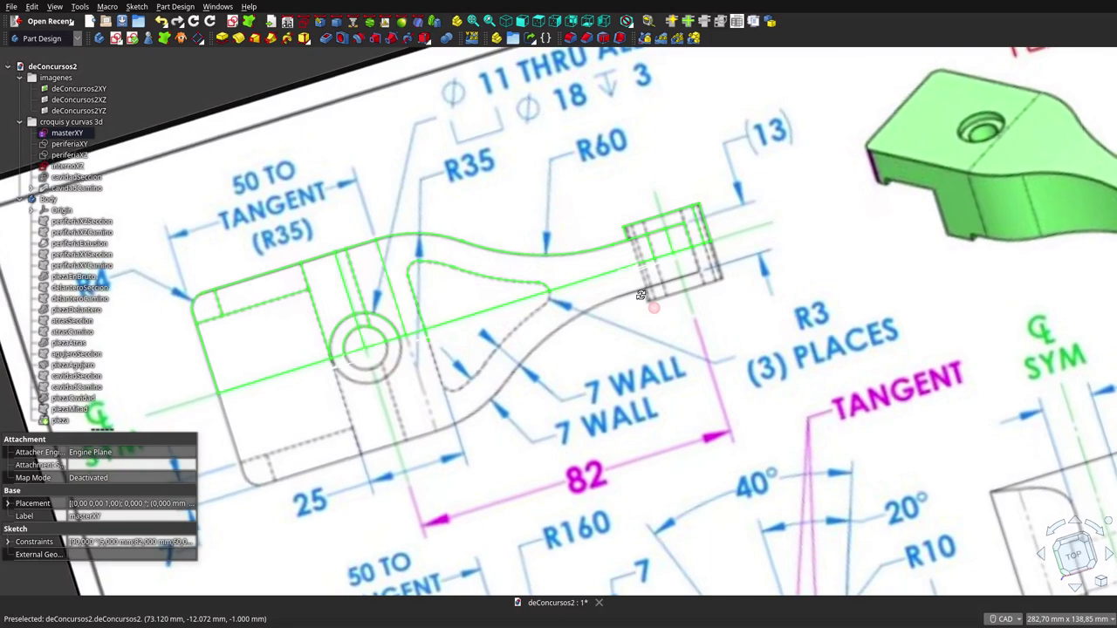
middle_drag(664, 301, 634, 293)
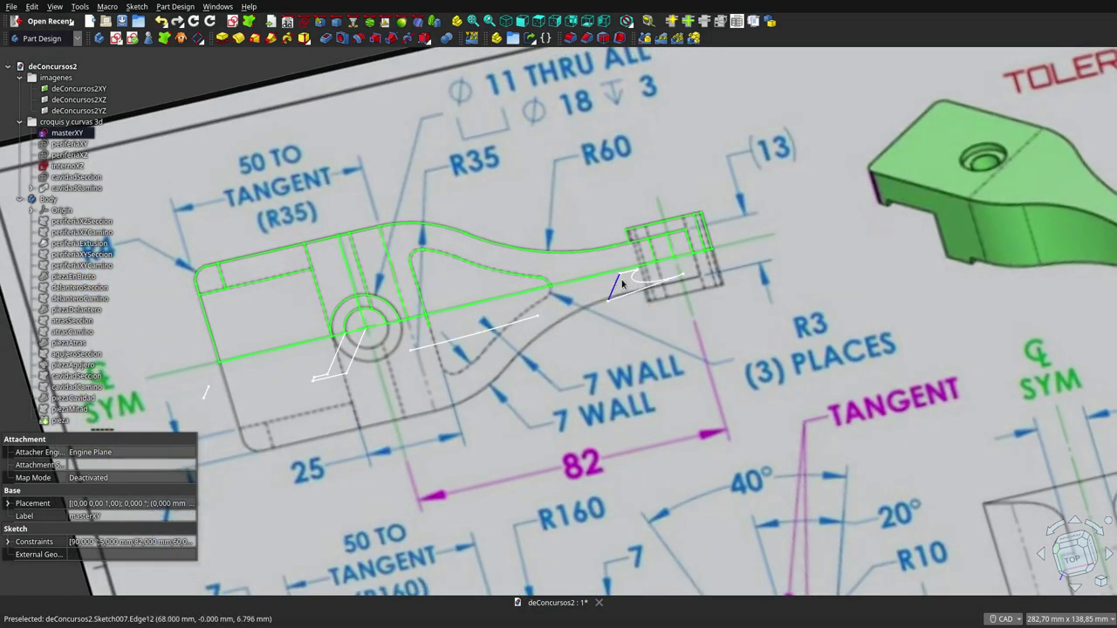
middle_drag(630, 288, 632, 288)
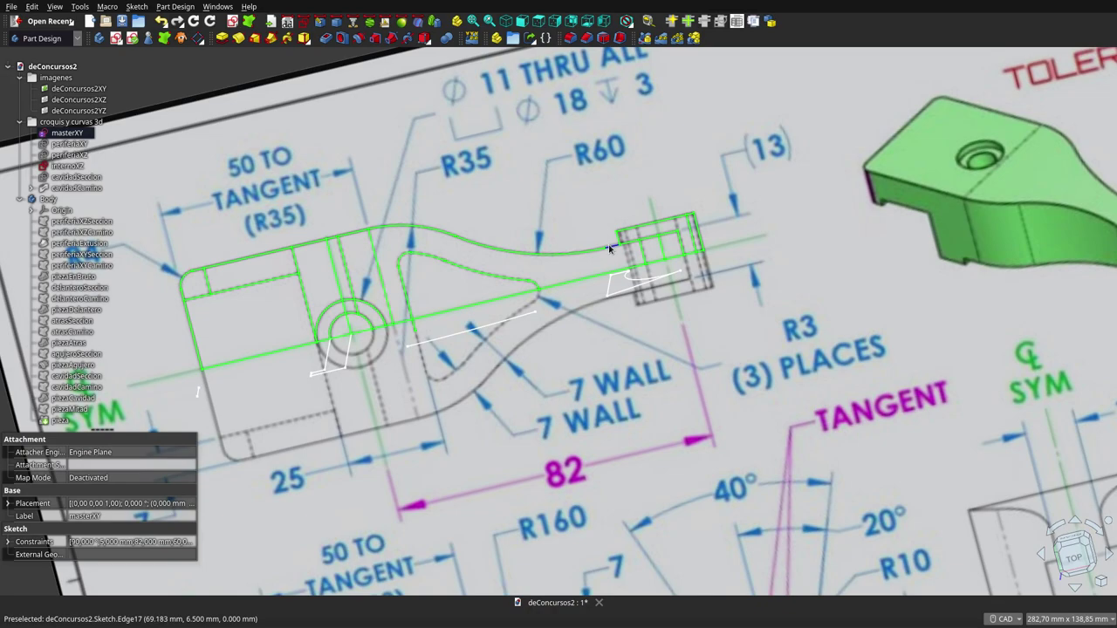
scroll(630, 327, down, 5)
- Highlight periferiaXYCamino, piezaEnBruto, delanteroCamino and delanteroSeccion in the model tree
middle_drag(630, 328, 509, 303)
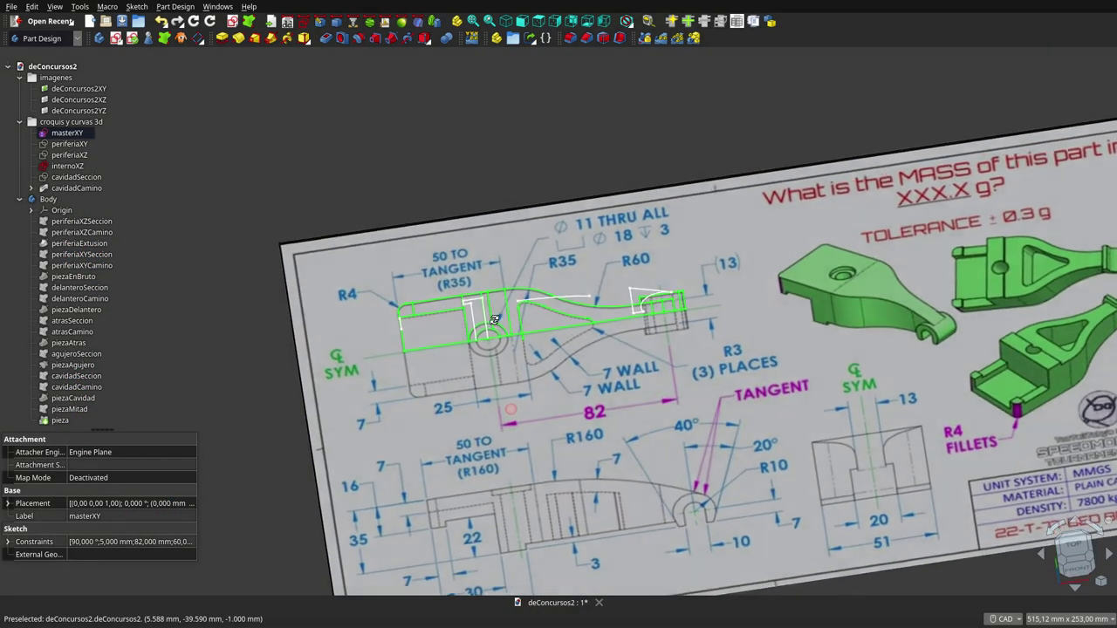
click(81, 268)
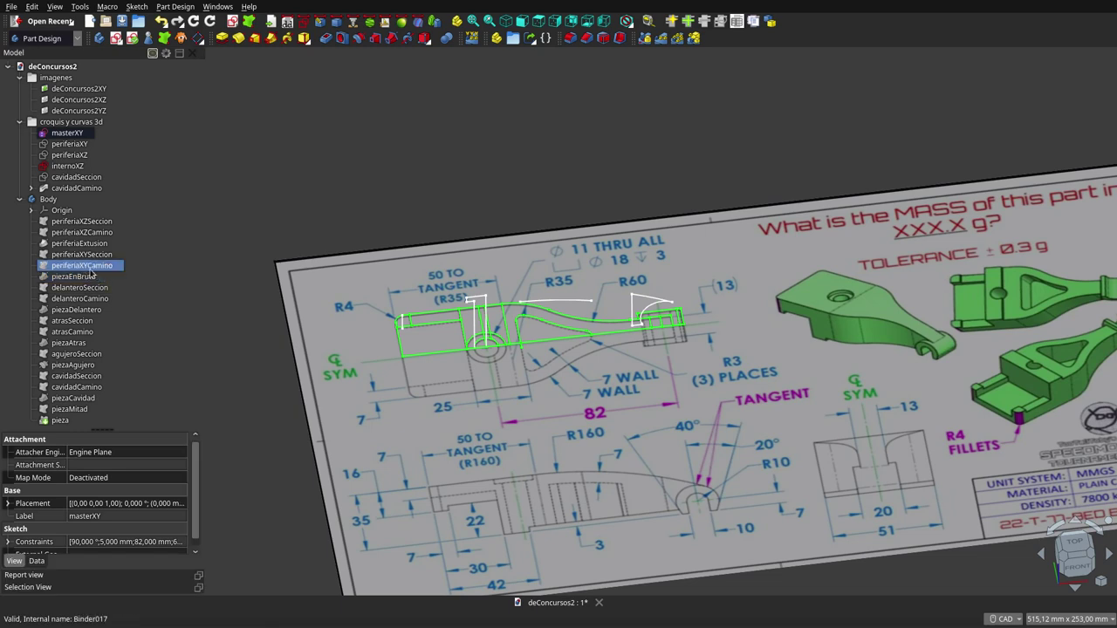
click(86, 278)
click(84, 300)
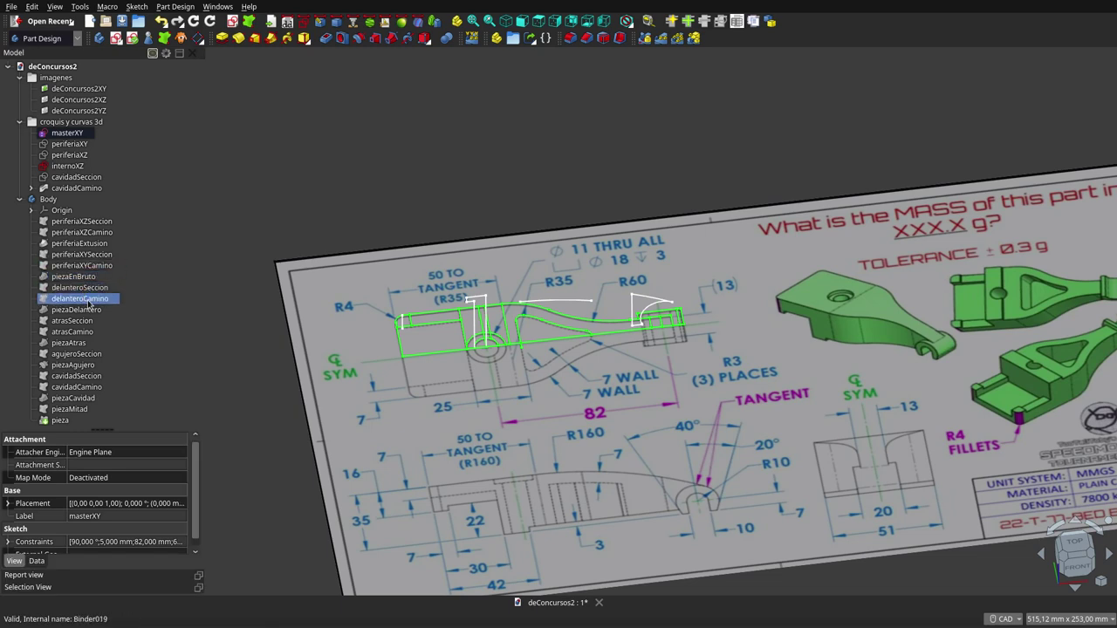
click(85, 289)
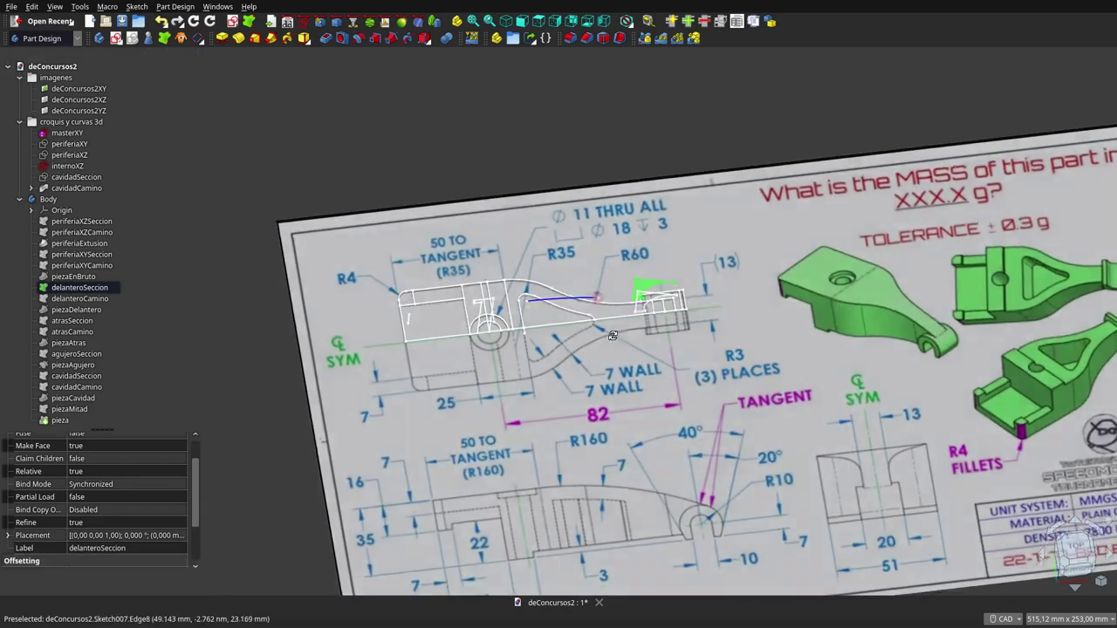
- Review the delanteroCamino path and masterXY sketch against the drawing, zooming in on them
middle_drag(343, 301, 647, 311)
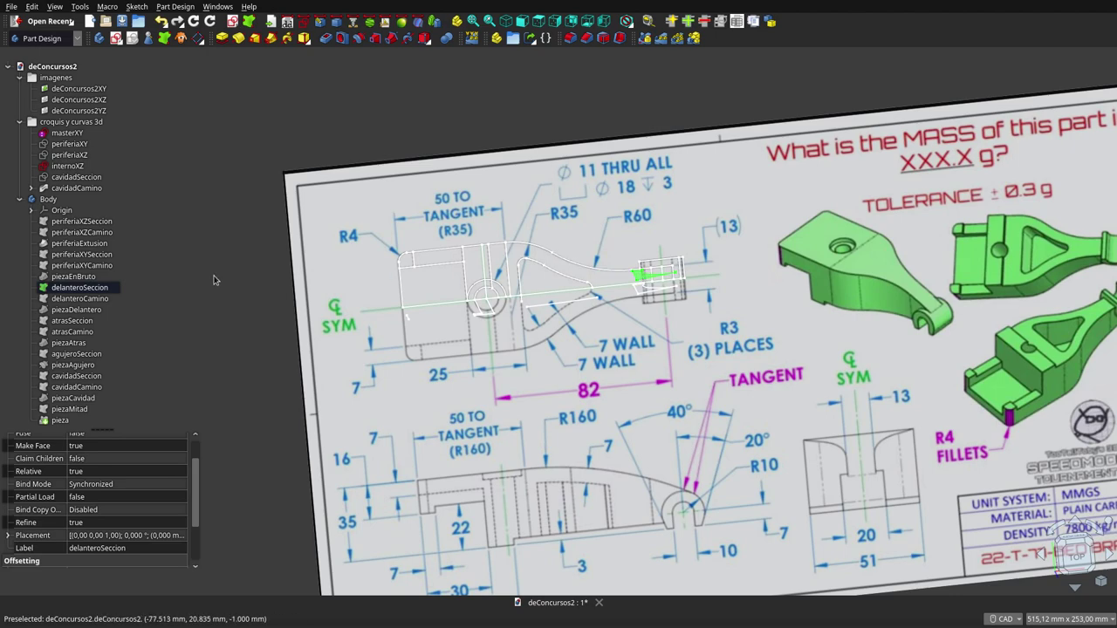
click(92, 302)
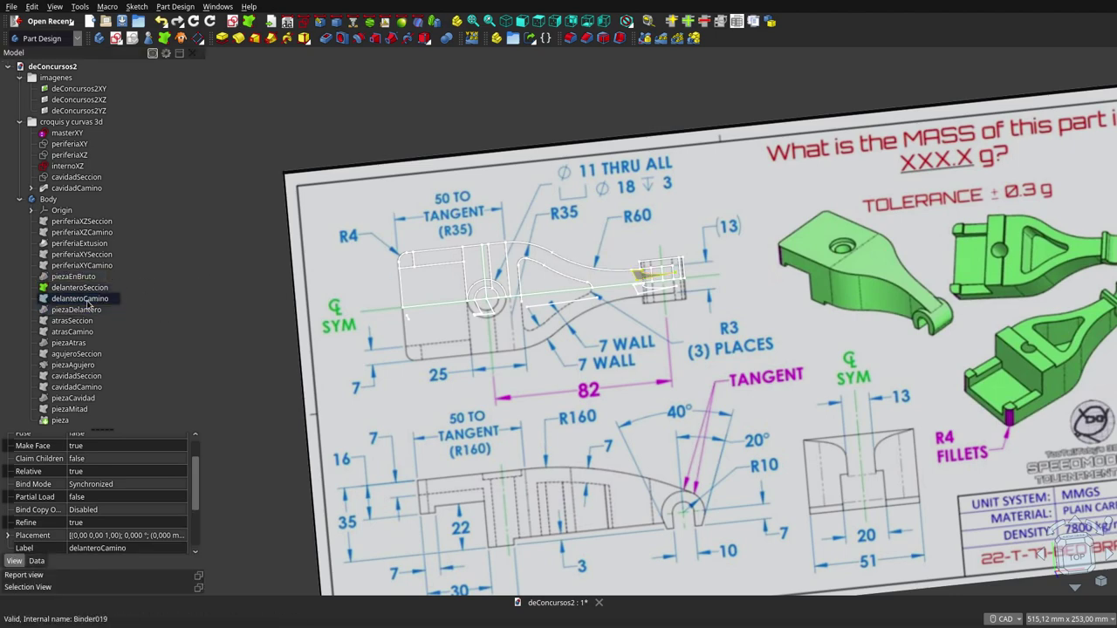
mouse_move(558, 295)
middle_down()
mouse_move(577, 306)
mouse_move(541, 293)
middle_up()
click(73, 136)
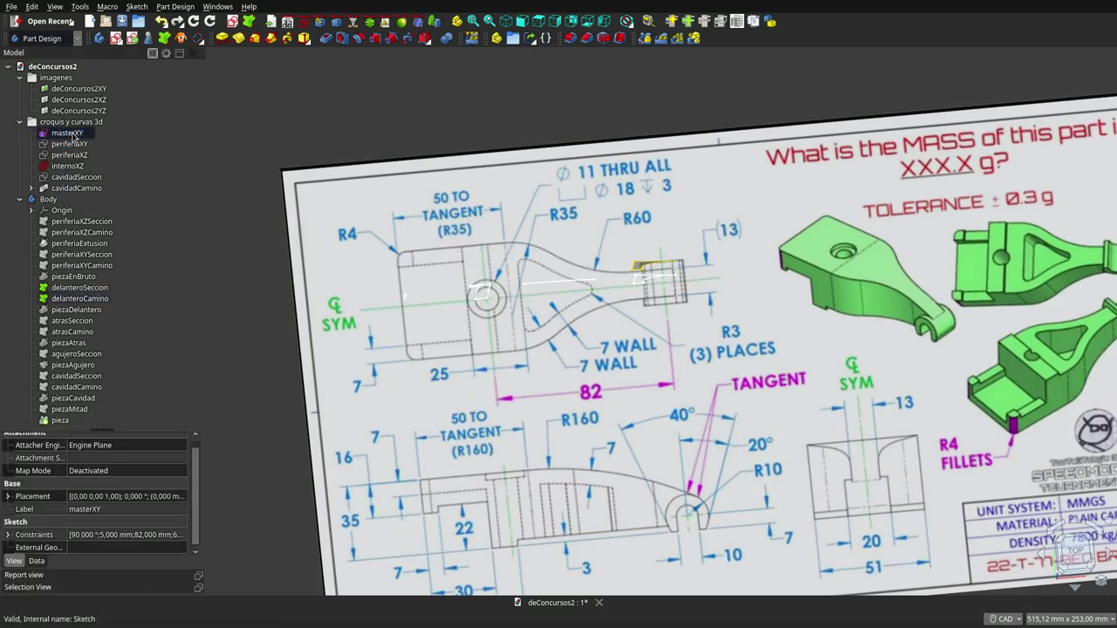
middle_drag(594, 364, 589, 341)
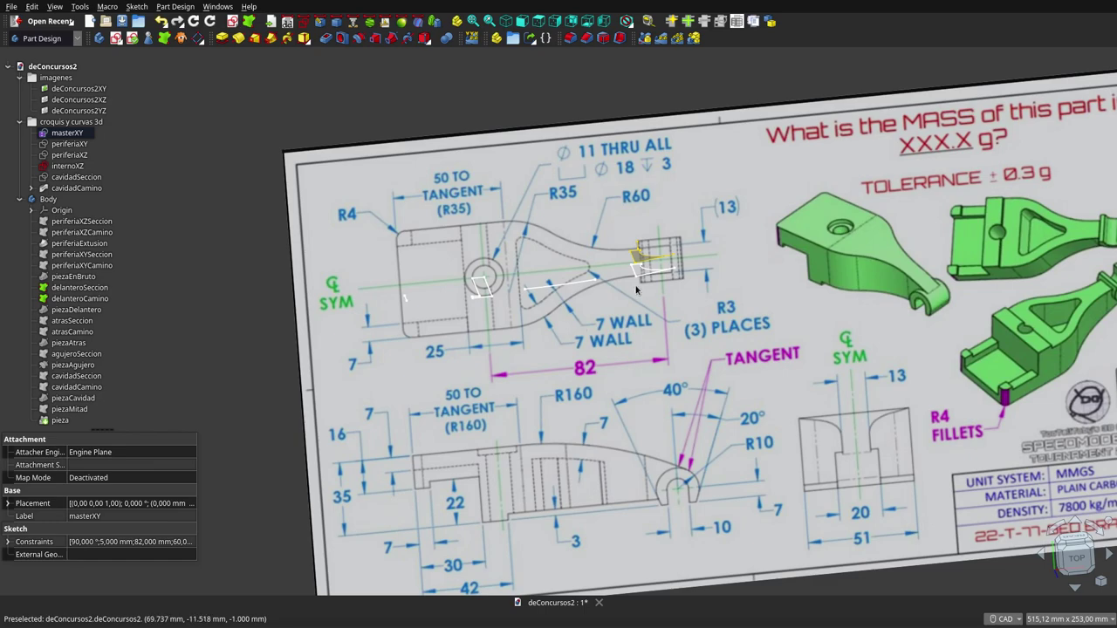
scroll(646, 243, up, 5)
scroll(686, 233, up, 4)
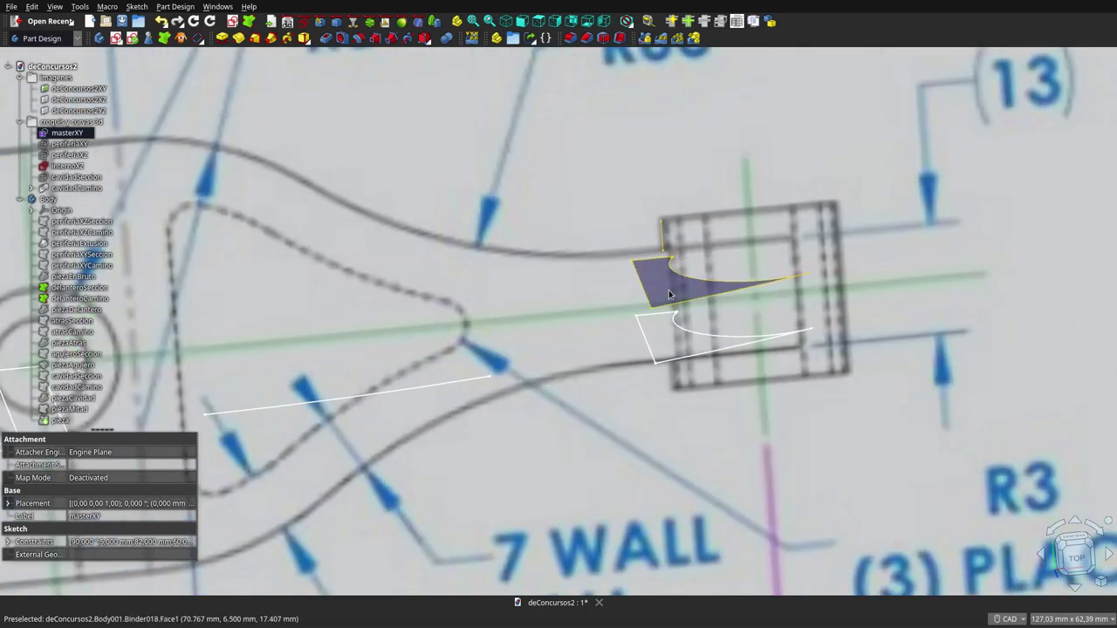
- From Top view, inspect the narrow-end front profile face, then select piezaDelantero
key(2)
middle_drag(657, 267, 647, 194)
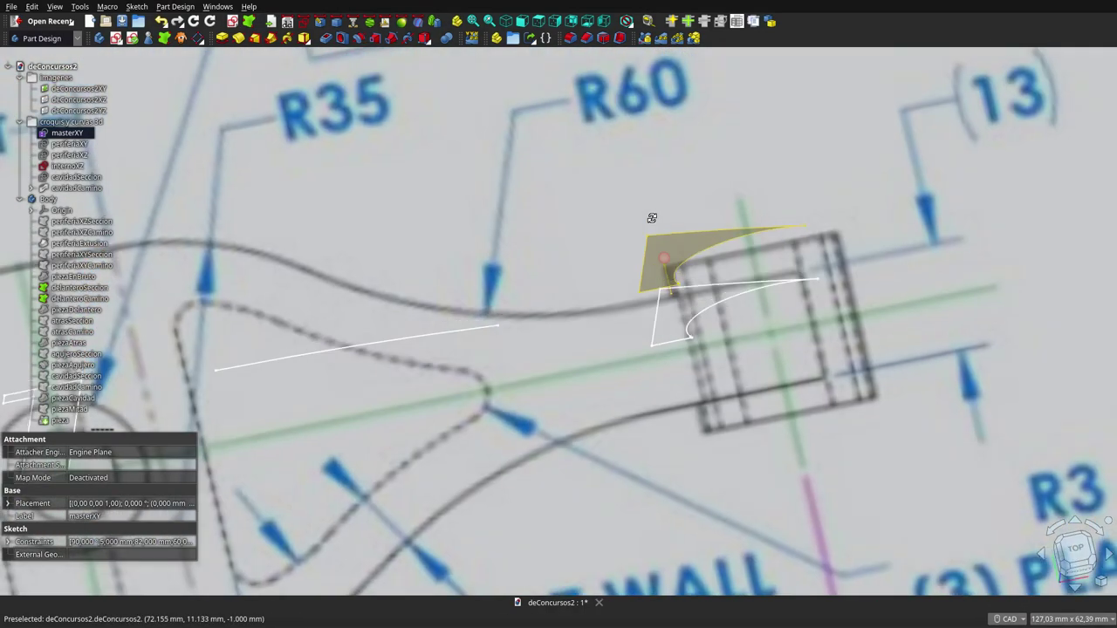
click(664, 192)
scroll(683, 185, down, 3)
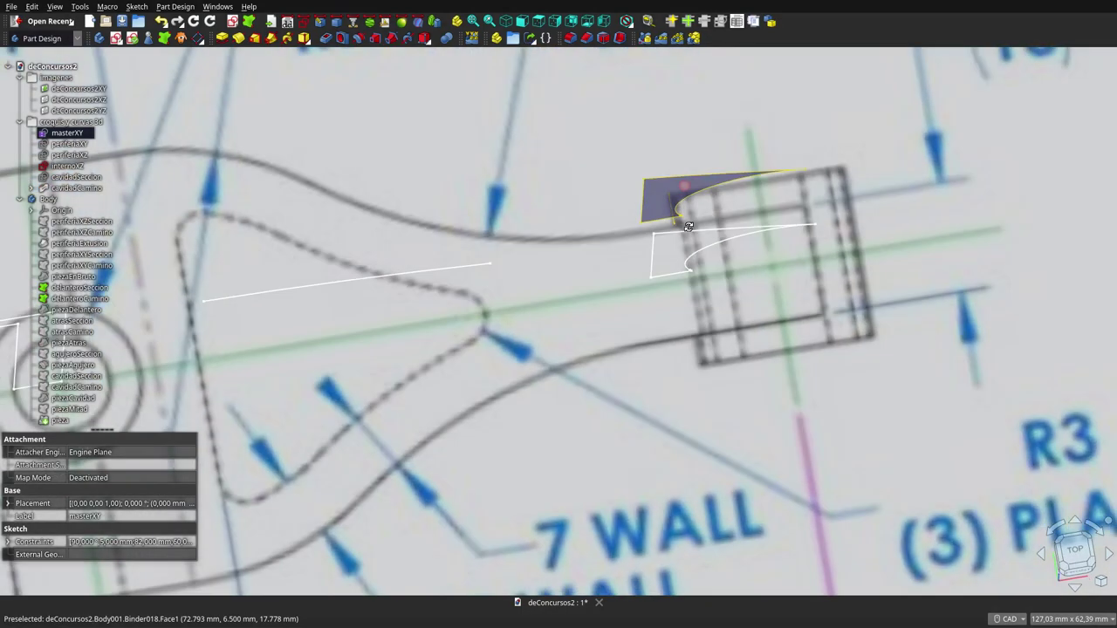
scroll(682, 236, down, 2)
scroll(627, 417, down, 2)
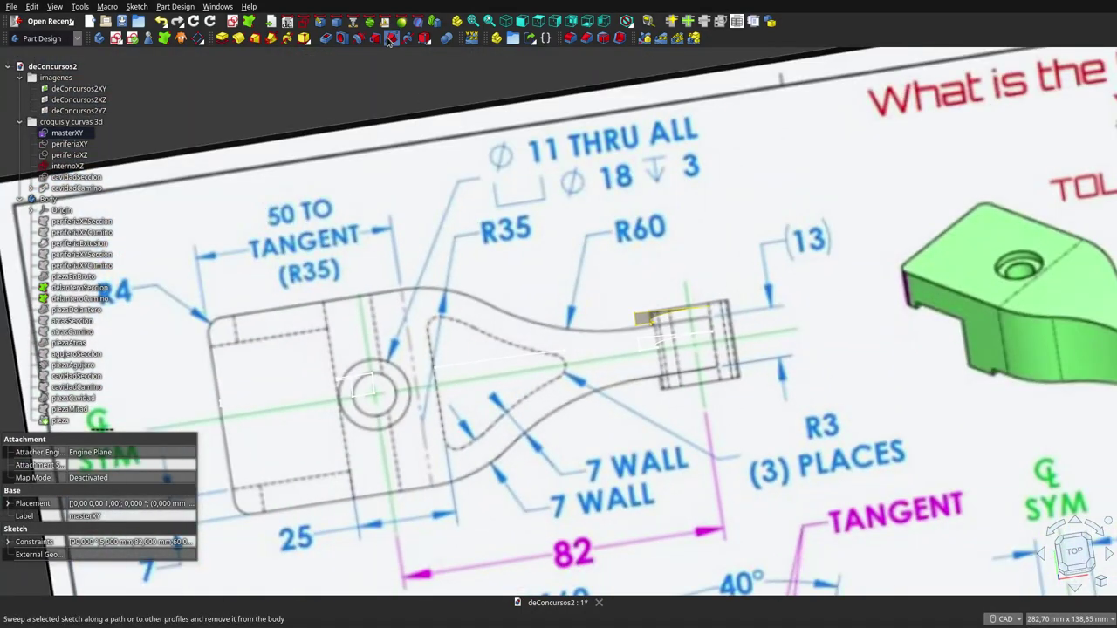
scroll(659, 167, down, 3)
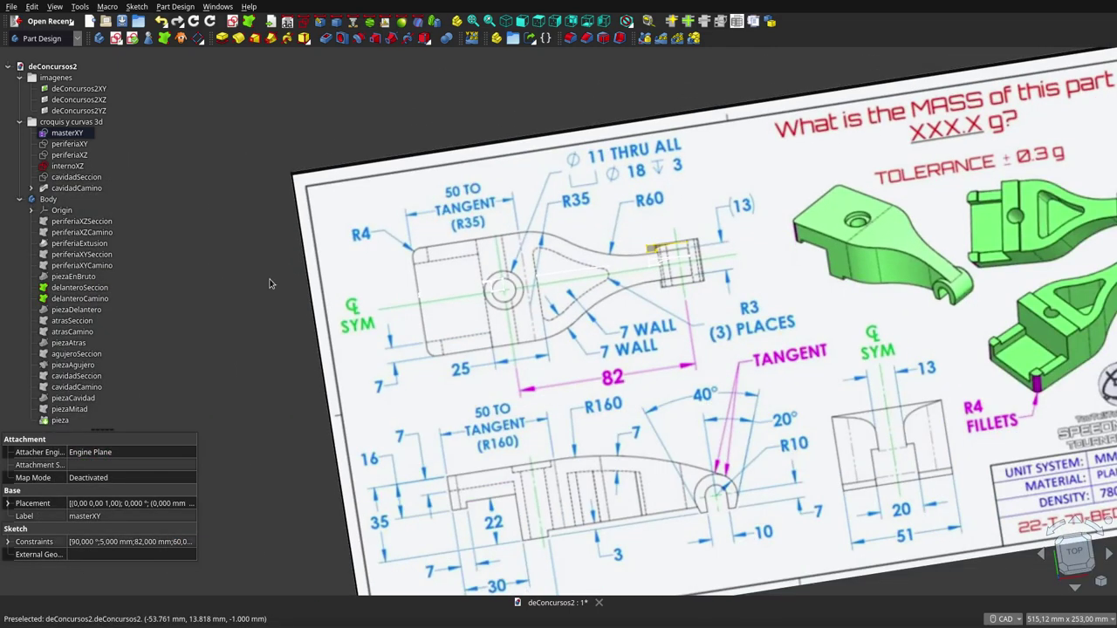
click(66, 310)
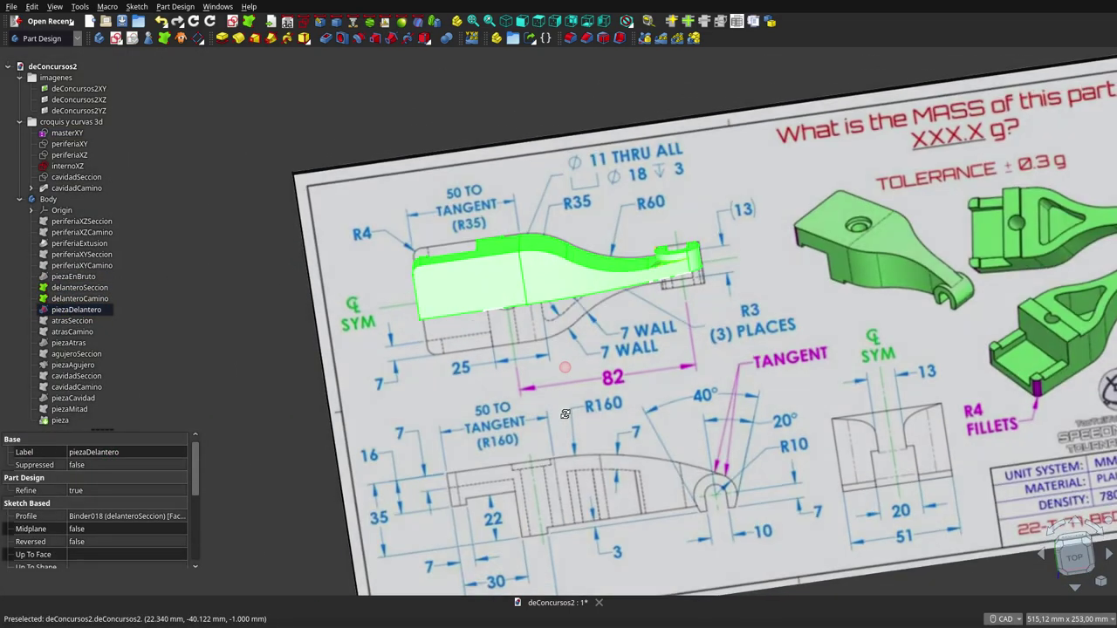
- Inspect the delanteroCamino path around the part and from the Front view
middle_drag(489, 349, 528, 371)
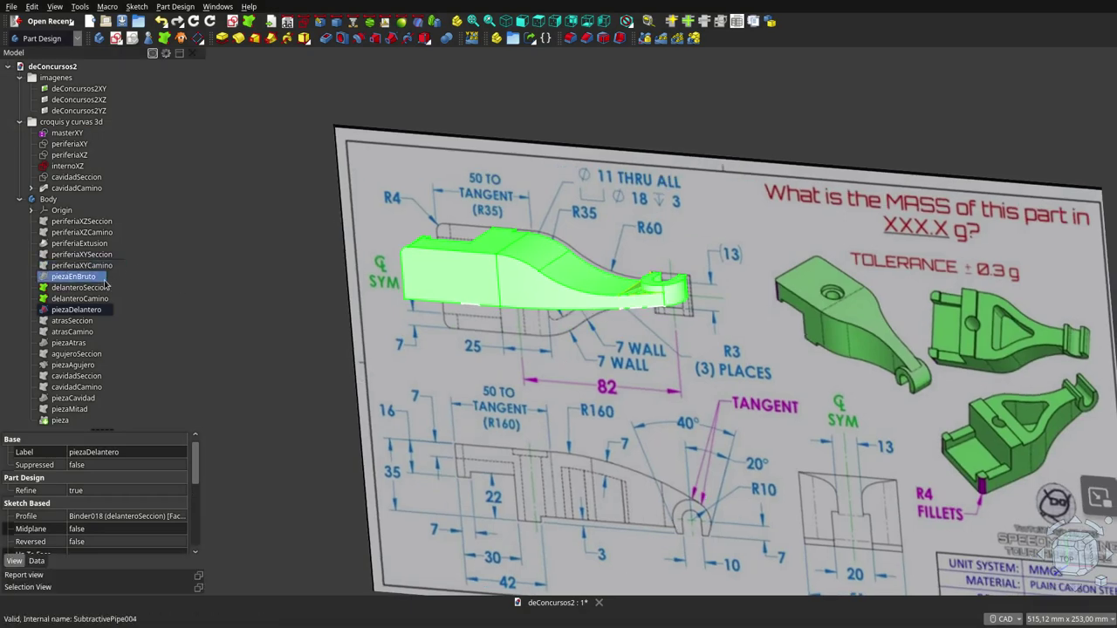
click(79, 299)
mouse_move(616, 411)
middle_down()
mouse_move(612, 430)
mouse_move(680, 370)
mouse_move(491, 337)
middle_up()
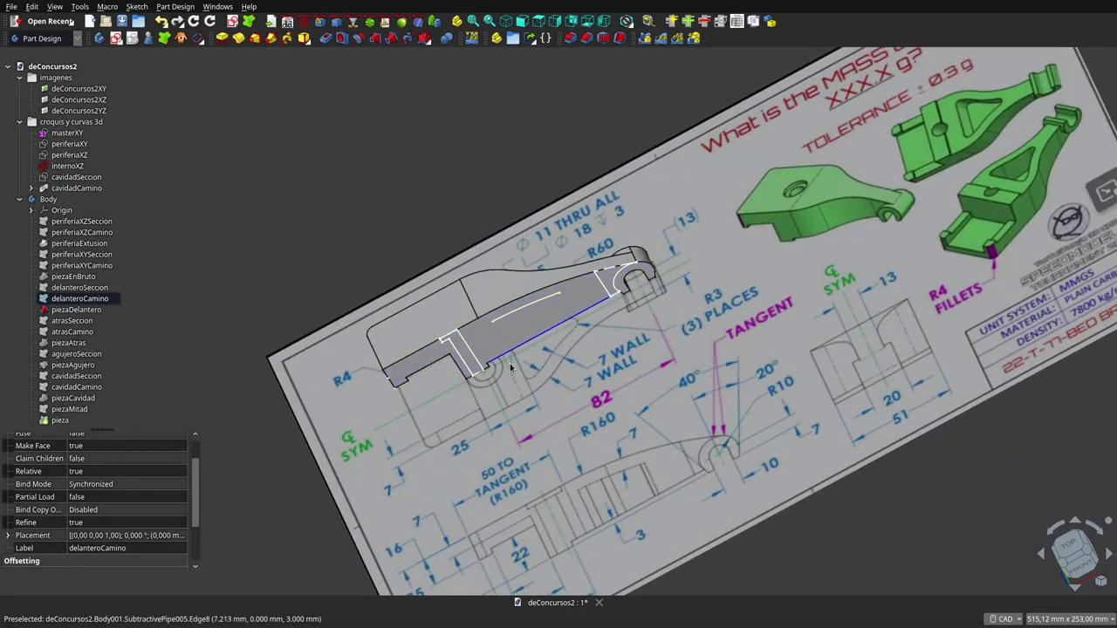
right_click(679, 323)
key(Escape)
key(1)
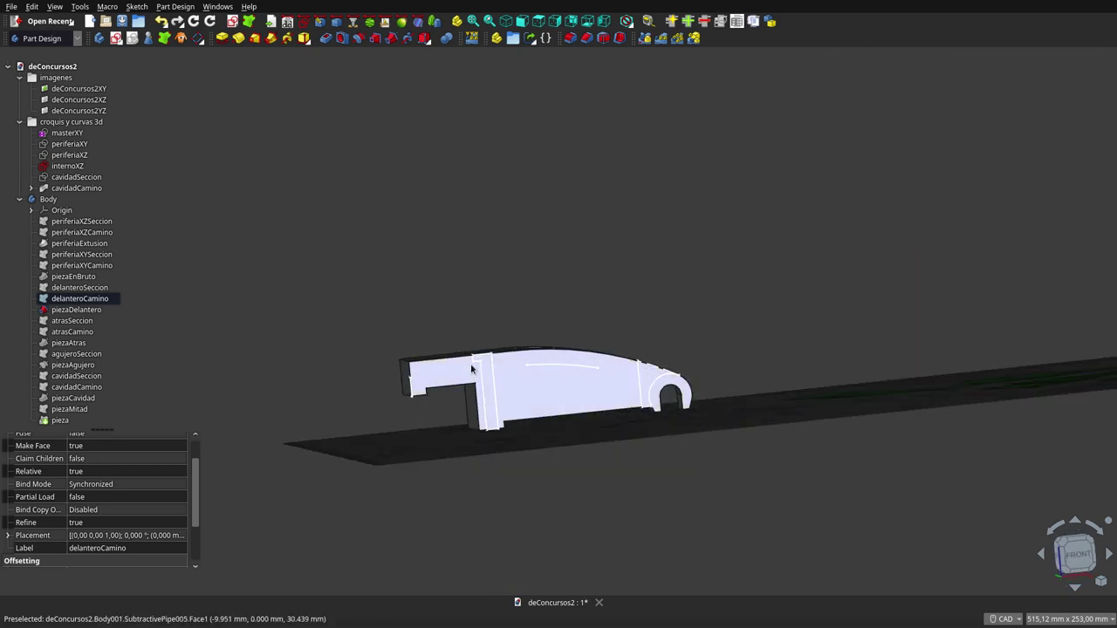
middle_drag(710, 267, 690, 331)
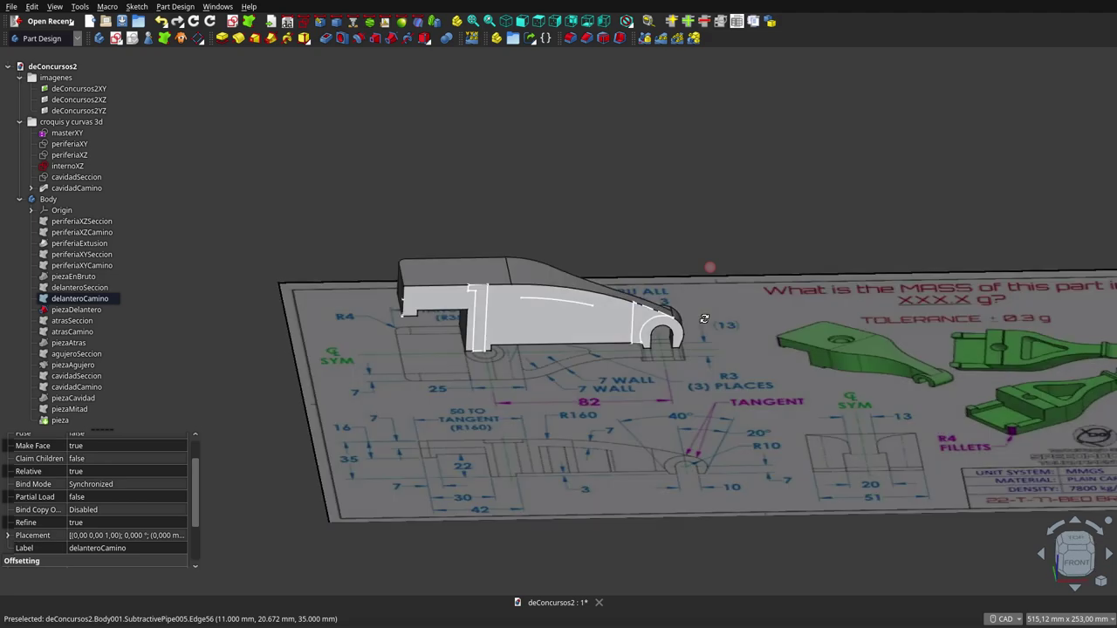
- Hide the piezaDelantero solid and view the masterXY outline from the front
click(92, 288)
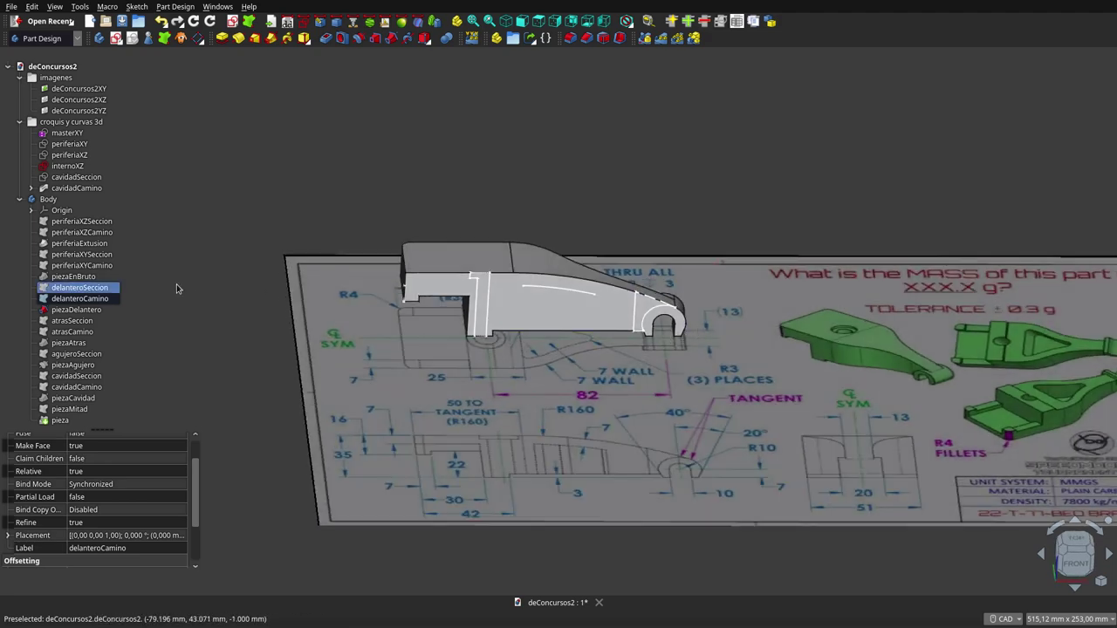
click(76, 310)
key(space)
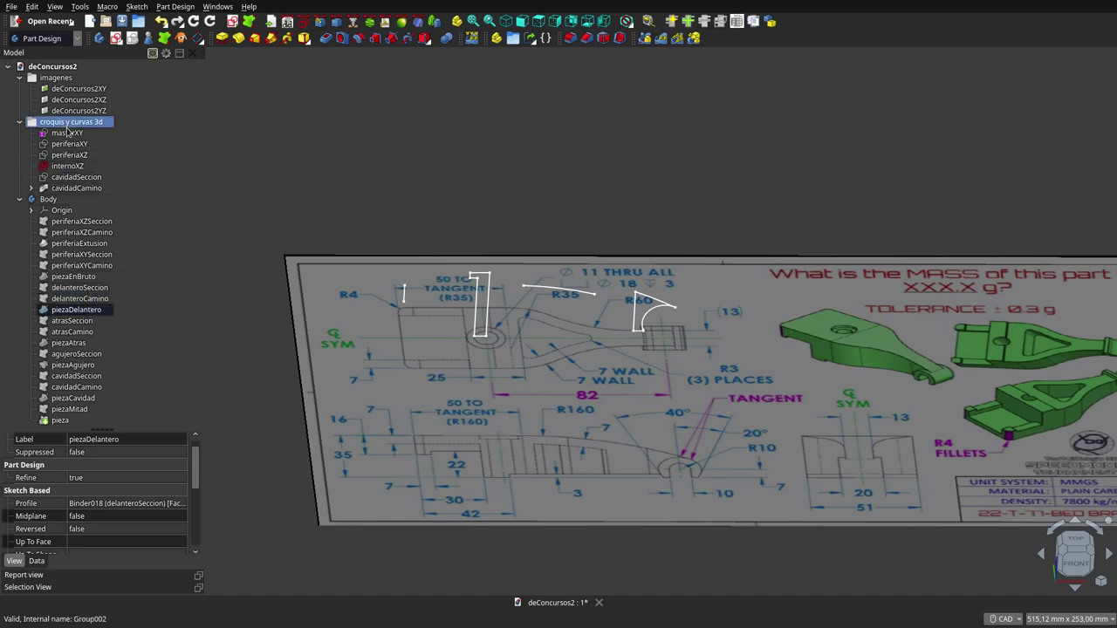
click(68, 133)
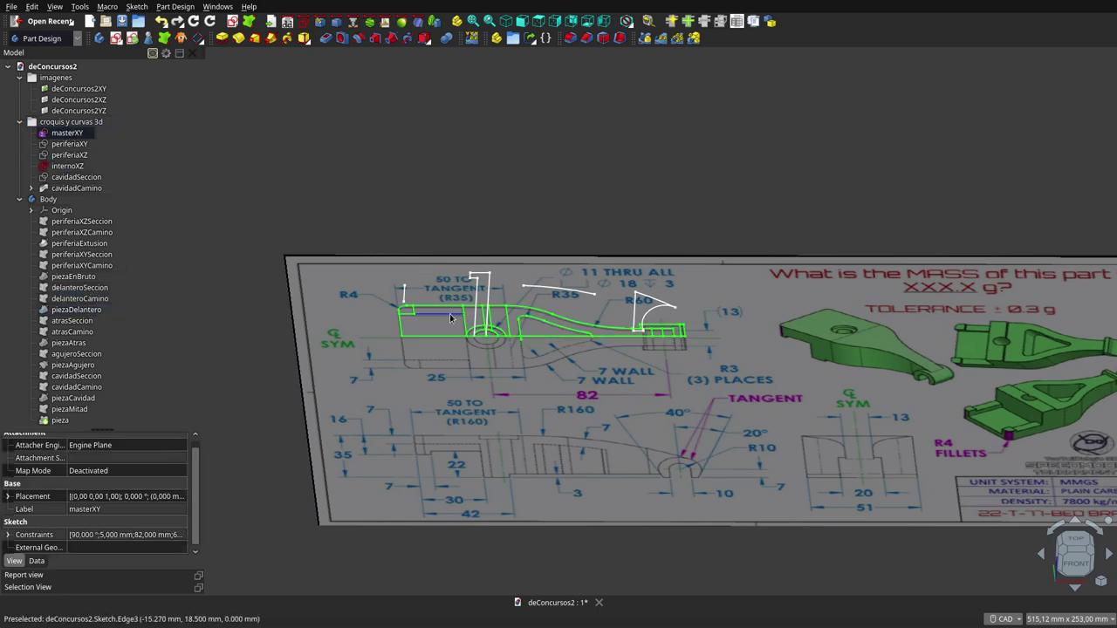
mouse_move(389, 248)
middle_down()
mouse_move(417, 326)
mouse_move(396, 312)
middle_up()
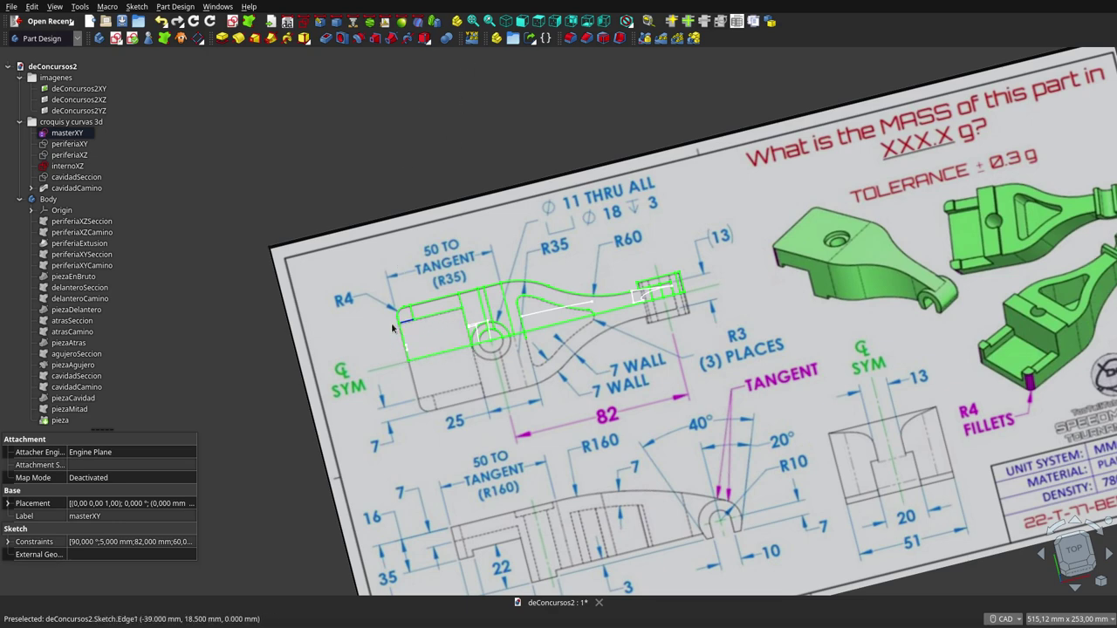
key(1)
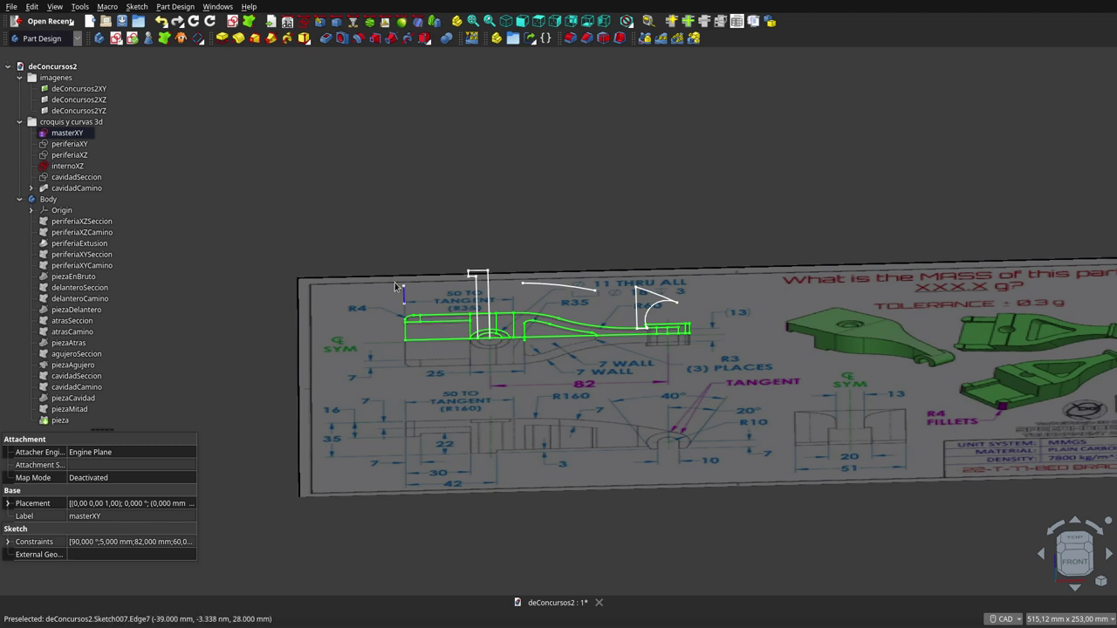
click(111, 311)
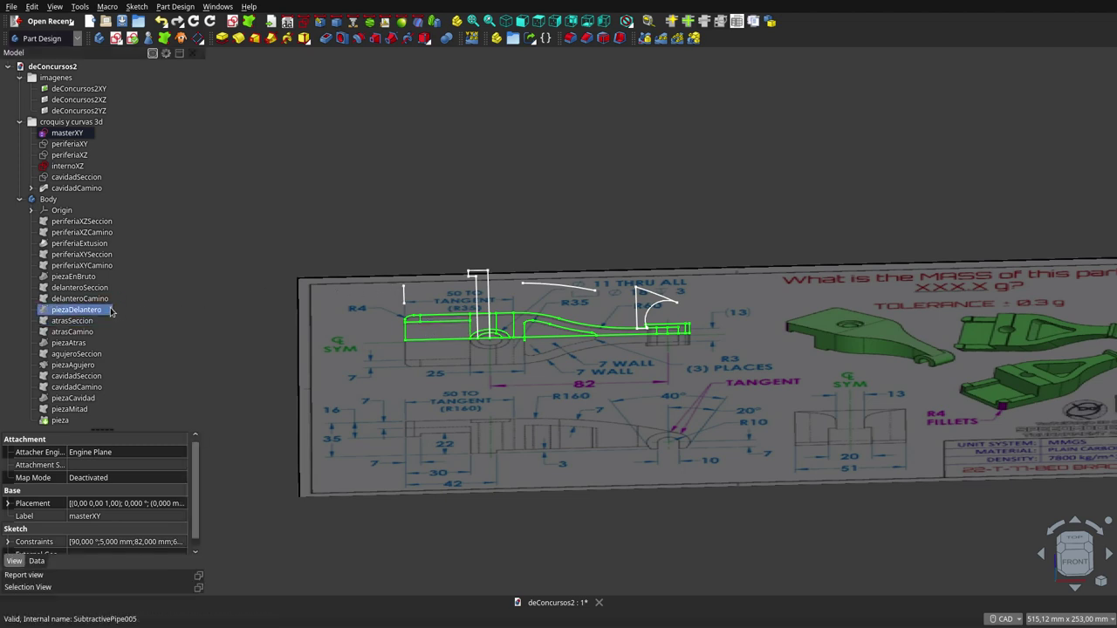
click(97, 321)
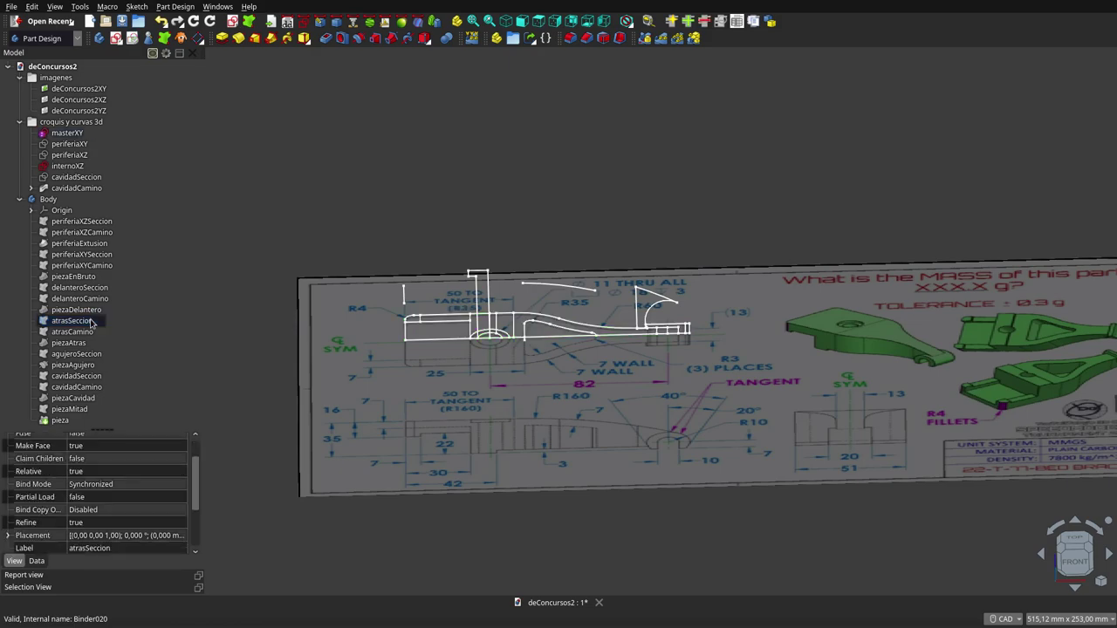
mouse_move(481, 311)
middle_down()
mouse_move(481, 345)
mouse_move(543, 248)
middle_up()
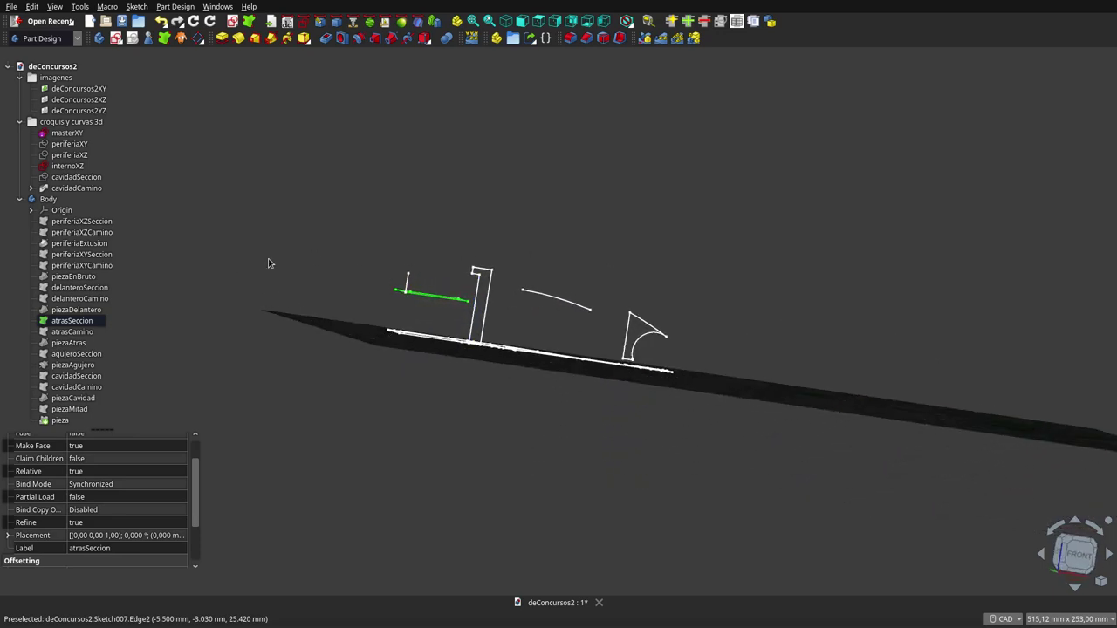
click(88, 312)
key(space)
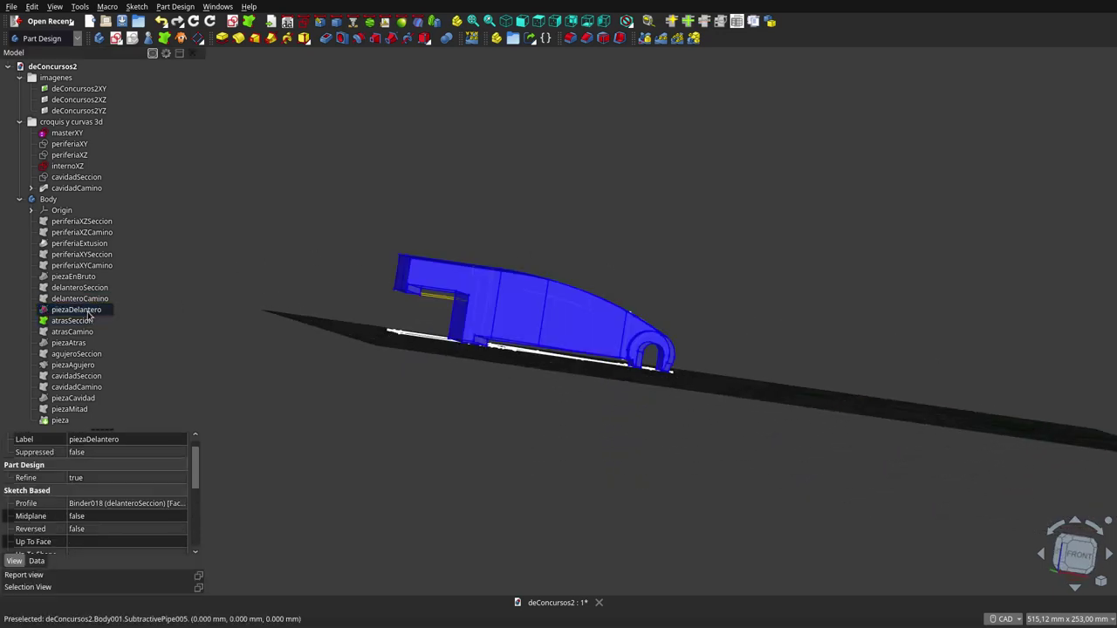
mouse_move(398, 249)
middle_down()
mouse_move(721, 322)
mouse_move(524, 322)
middle_up()
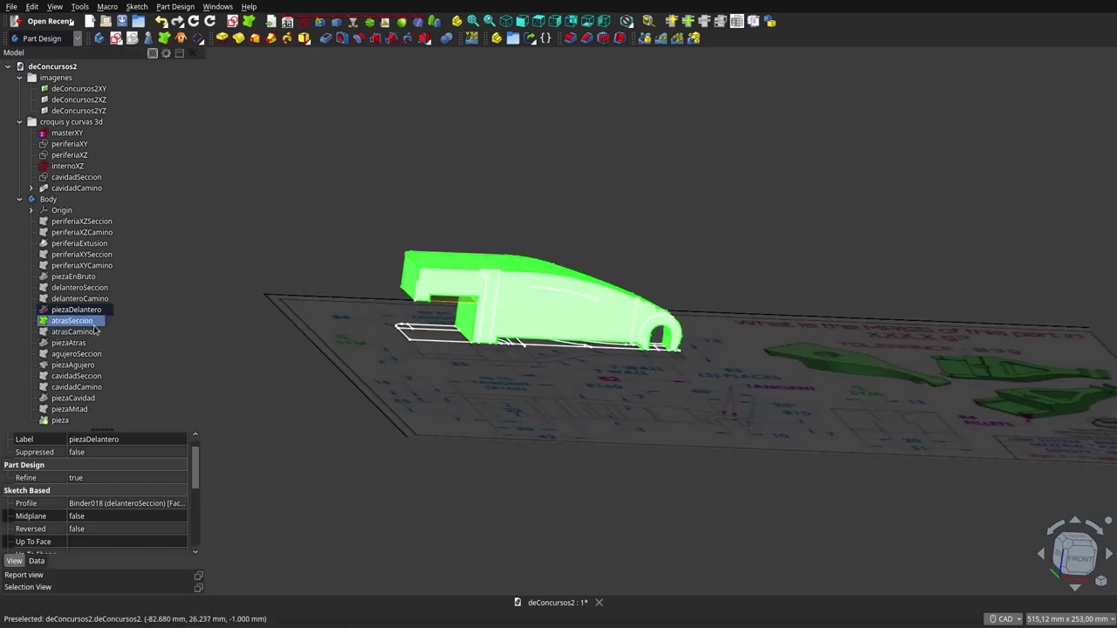
click(94, 331)
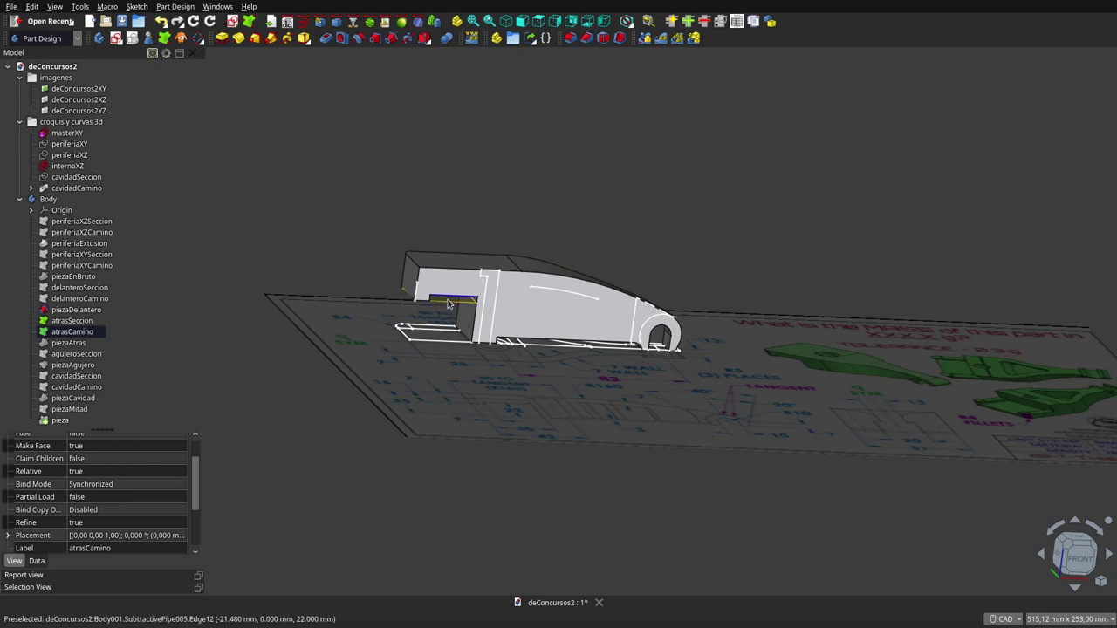
scroll(448, 302, up, 5)
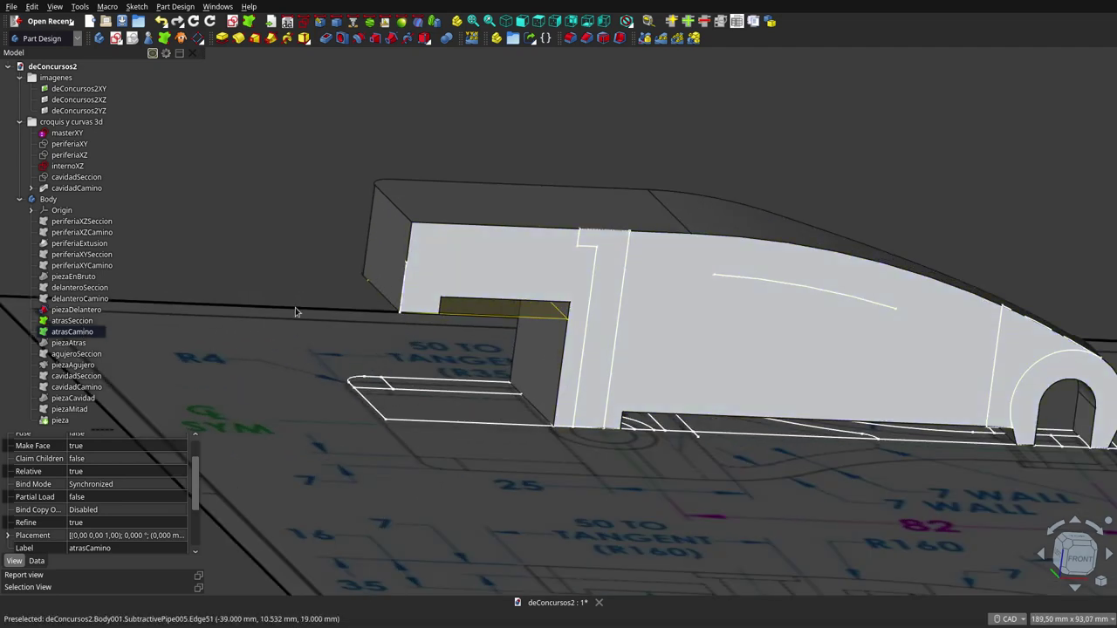
click(70, 343)
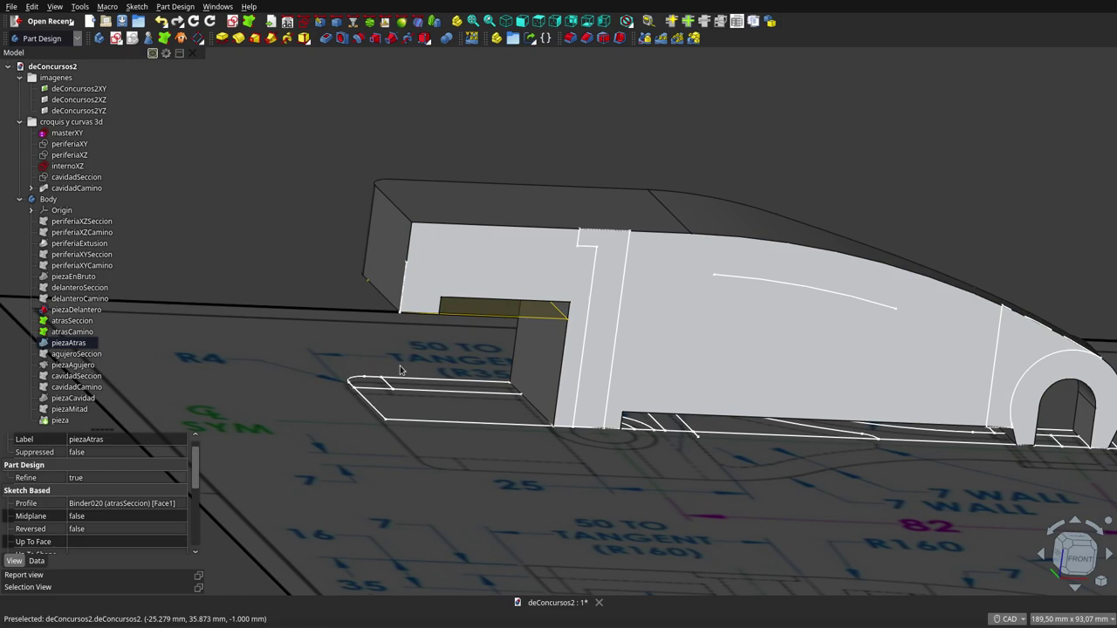
scroll(534, 356, down, 5)
scroll(488, 340, down, 3)
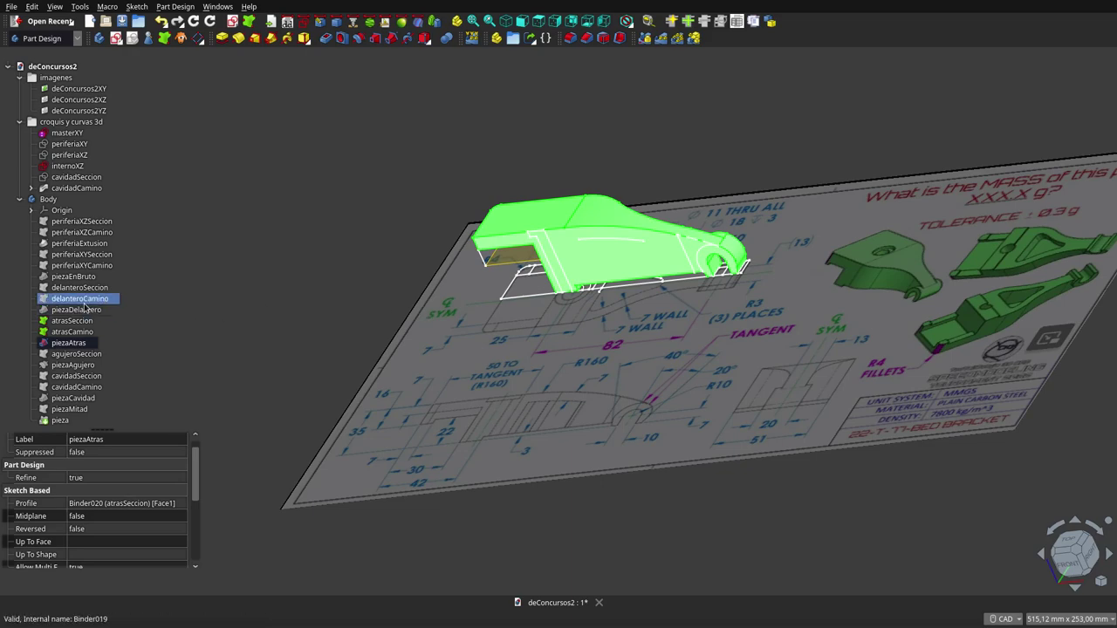
click(71, 332)
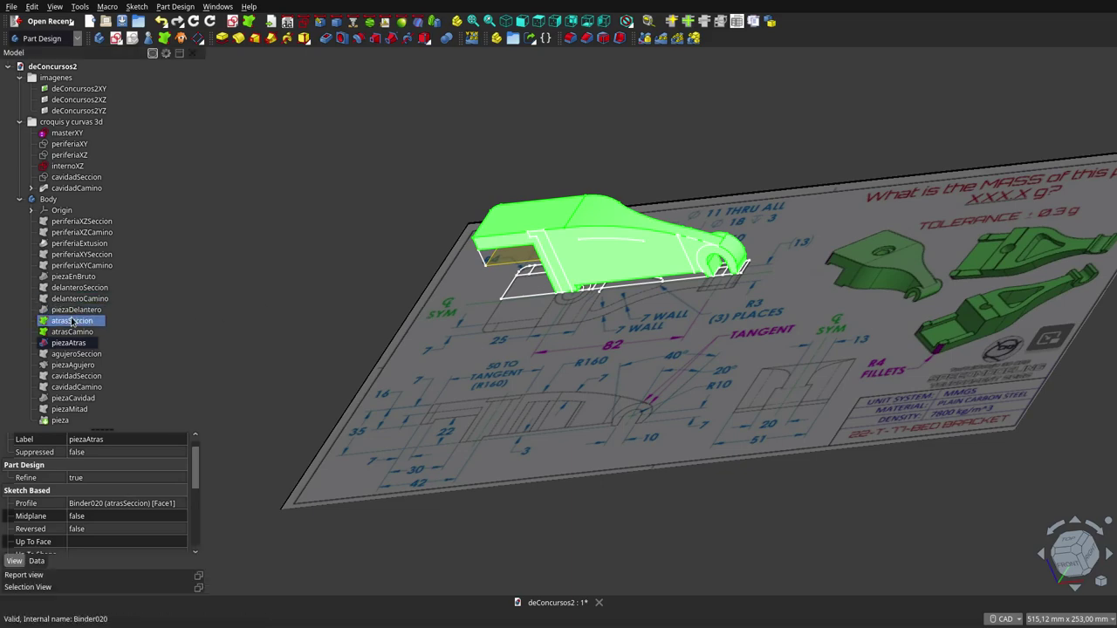
mouse_move(664, 367)
middle_down()
mouse_move(759, 314)
mouse_move(737, 292)
middle_up()
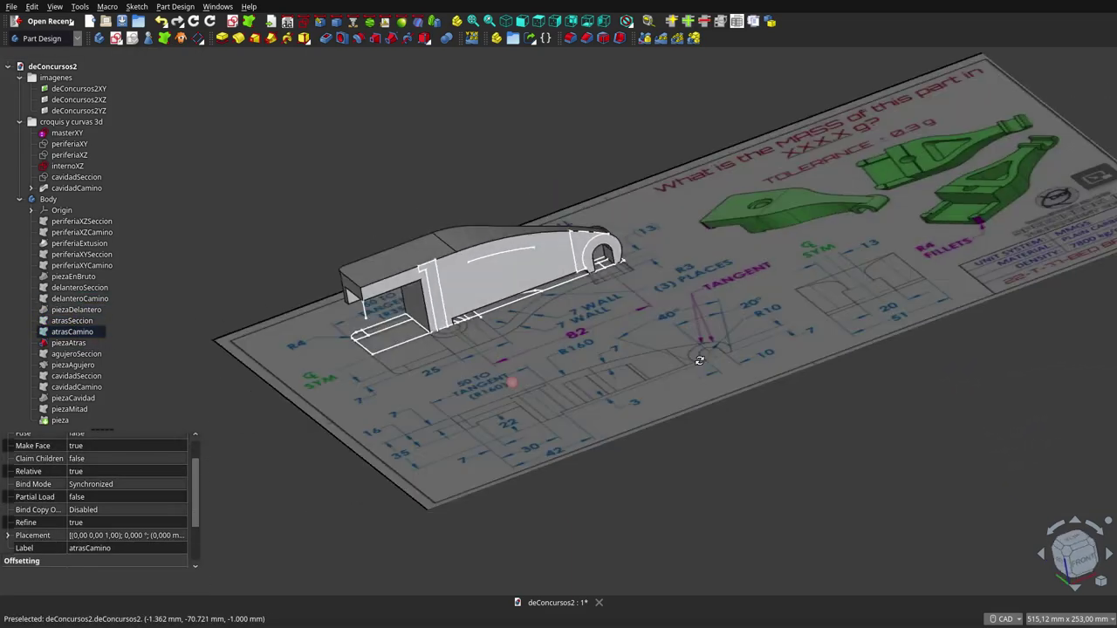
scroll(740, 339, down, 3)
scroll(859, 251, up, 2)
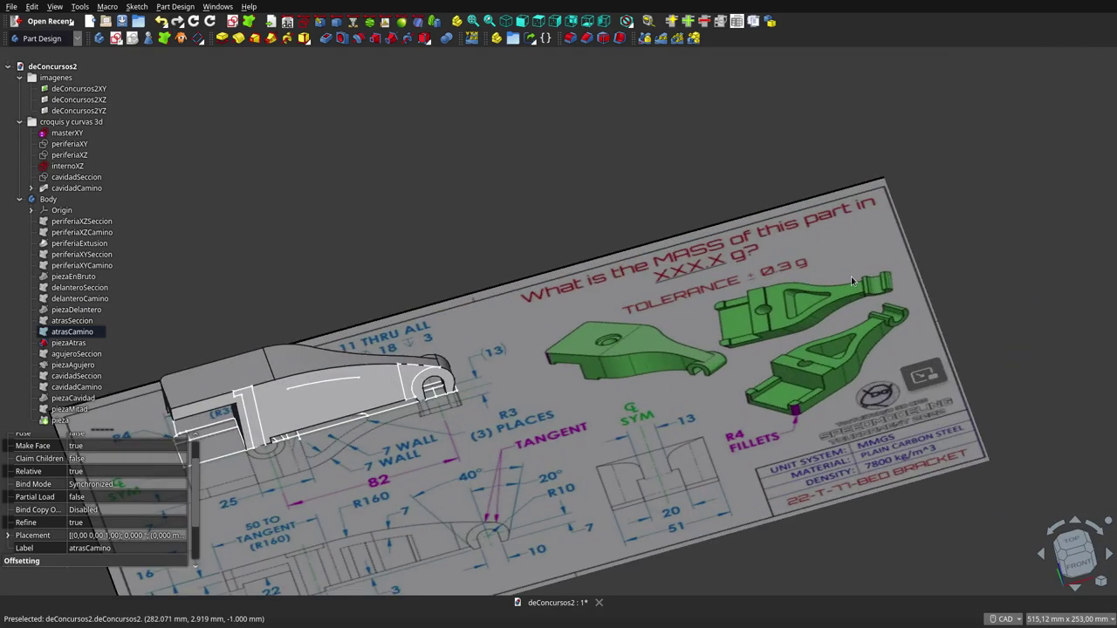
scroll(794, 332, up, 2)
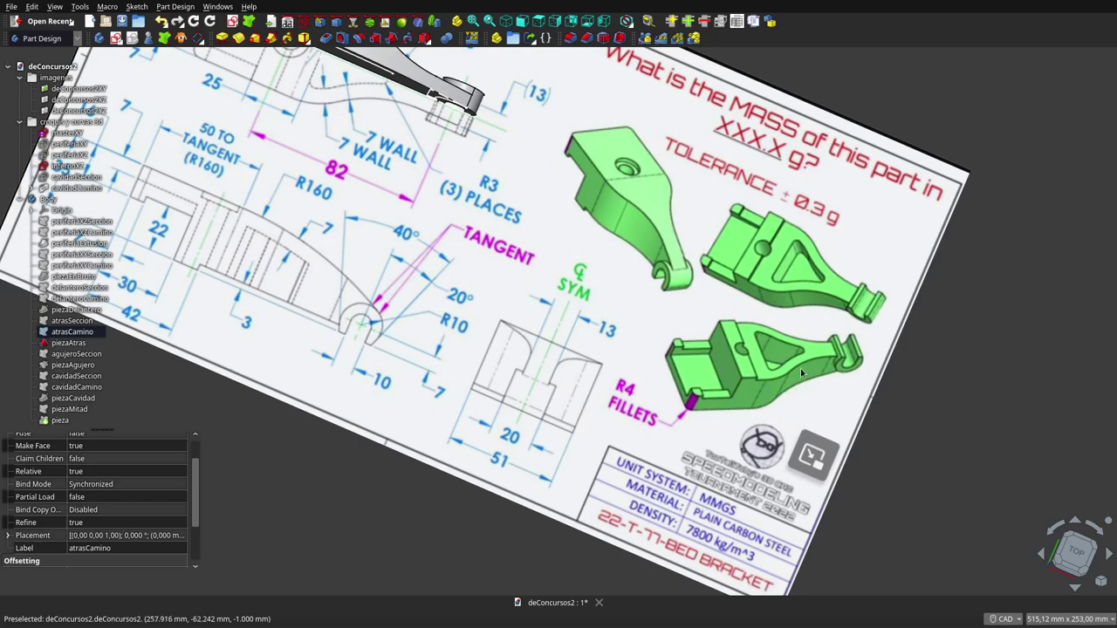
scroll(802, 373, down, 3)
mouse_move(586, 274)
middle_down()
mouse_move(553, 182)
mouse_move(554, 194)
middle_up()
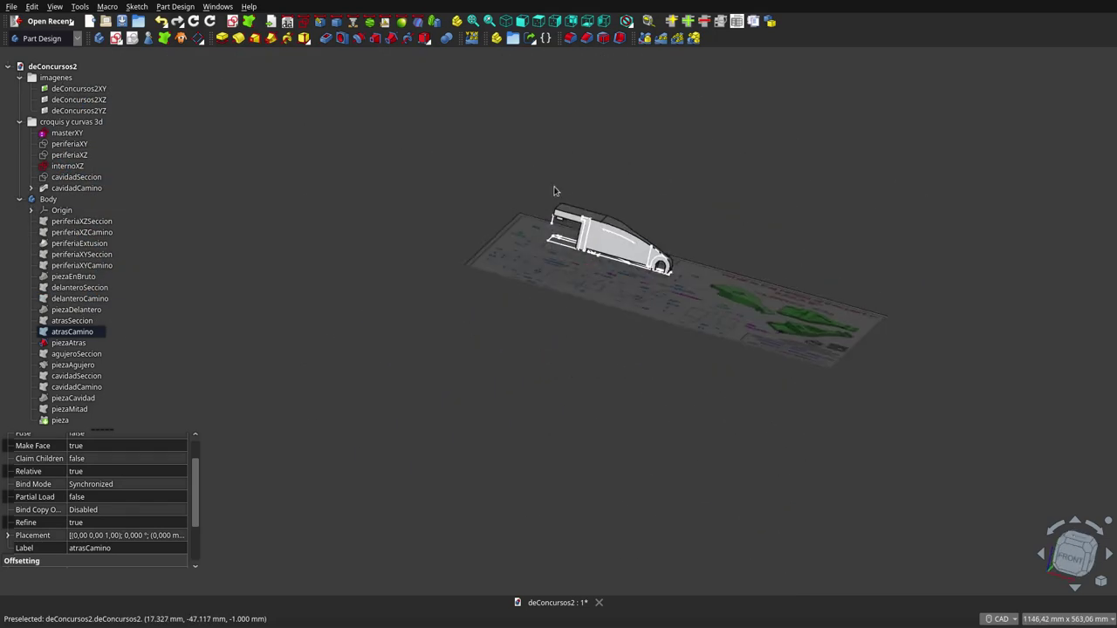
scroll(559, 210, up, 4)
mouse_move(565, 238)
middle_down()
mouse_move(594, 209)
mouse_move(587, 232)
middle_up()
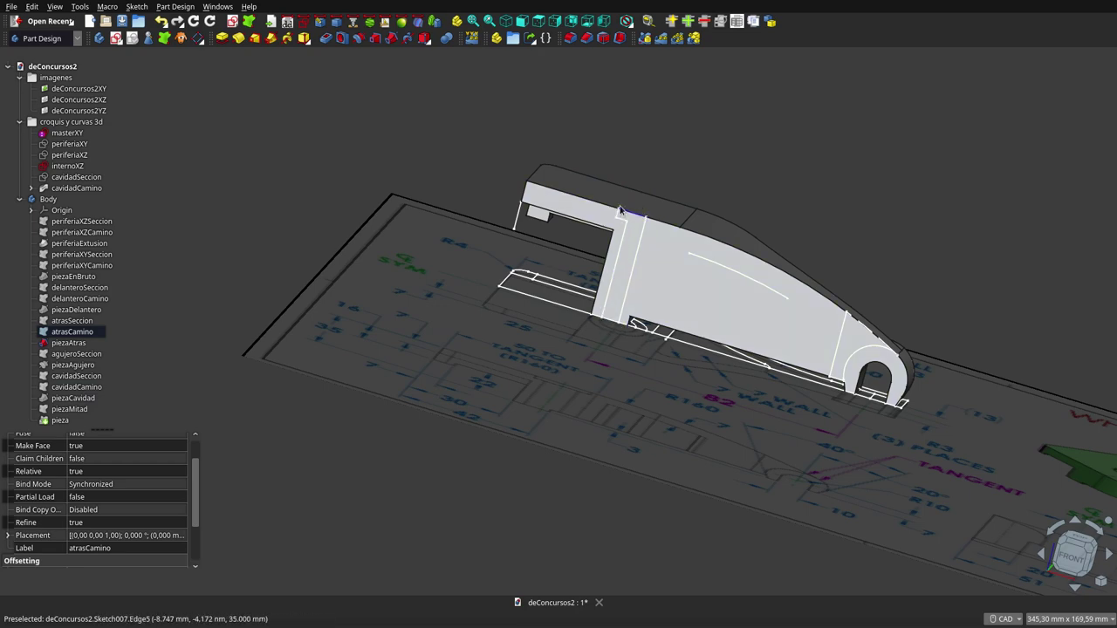
click(95, 354)
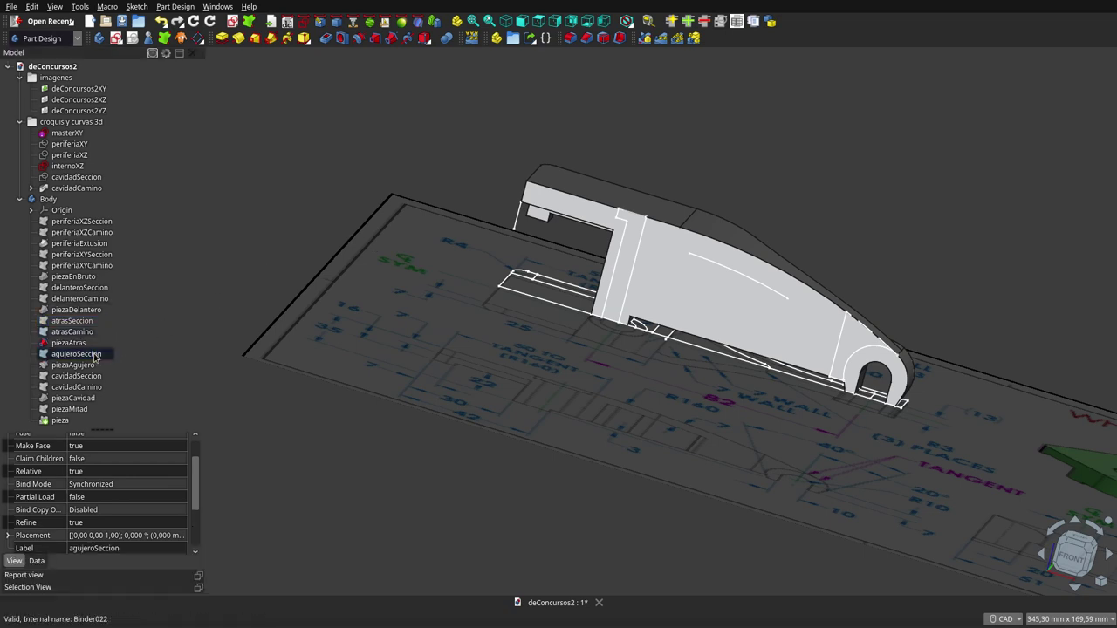
click(70, 343)
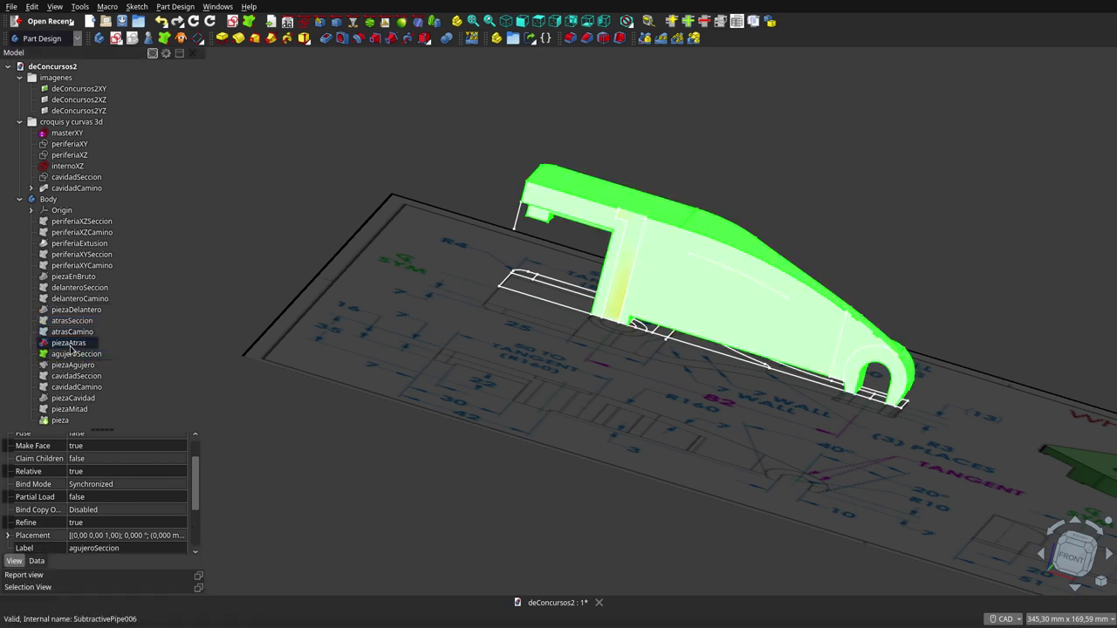
key(space)
middle_drag(545, 242, 522, 249)
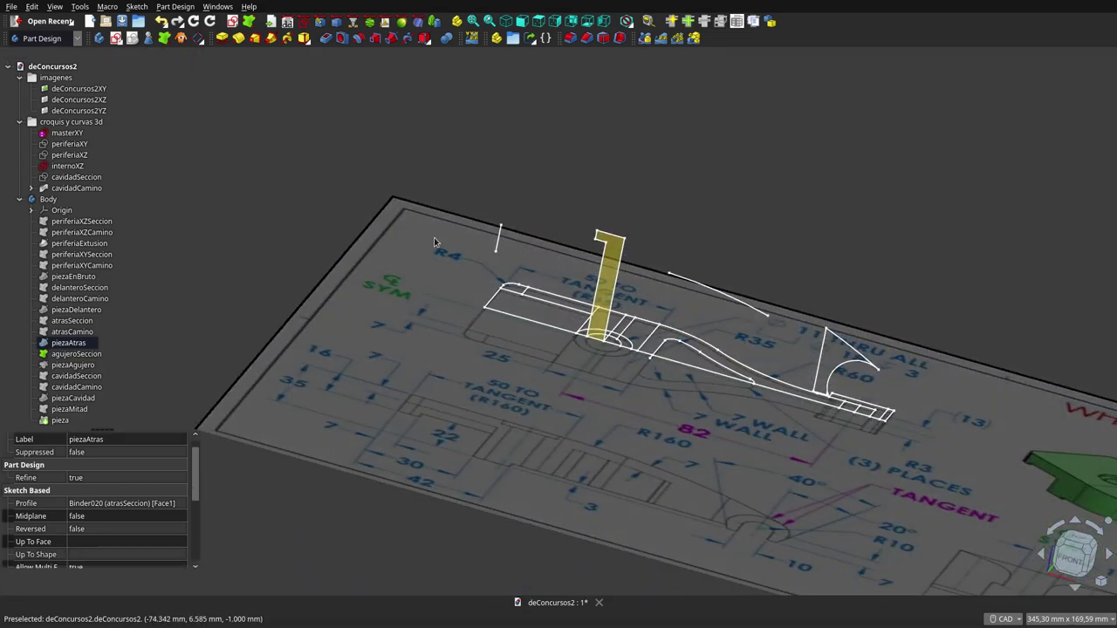
mouse_move(74, 365)
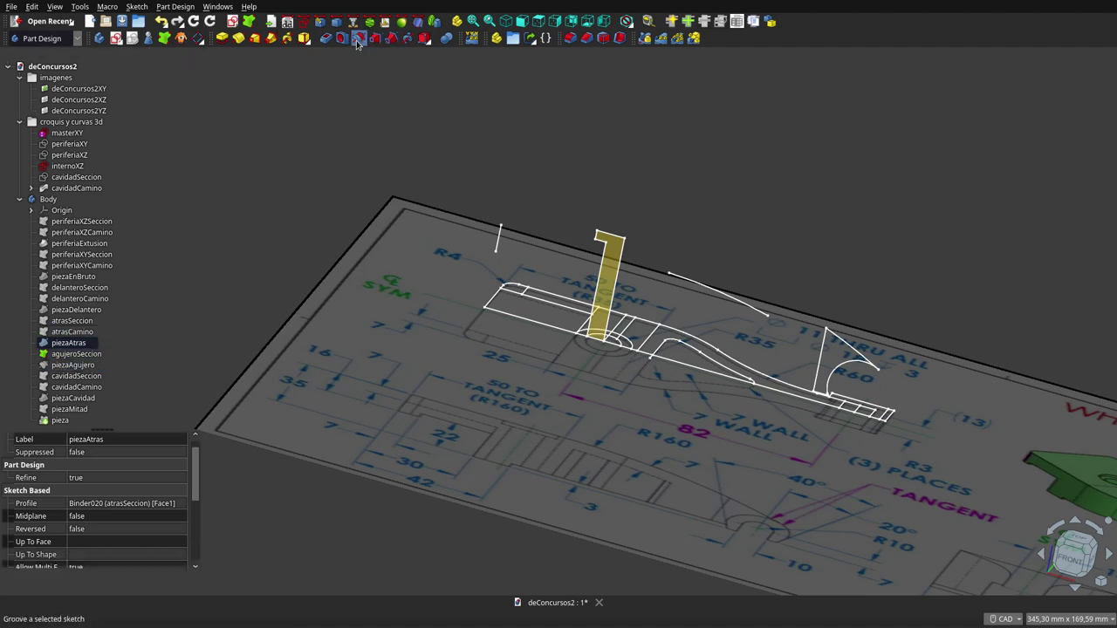
click(79, 366)
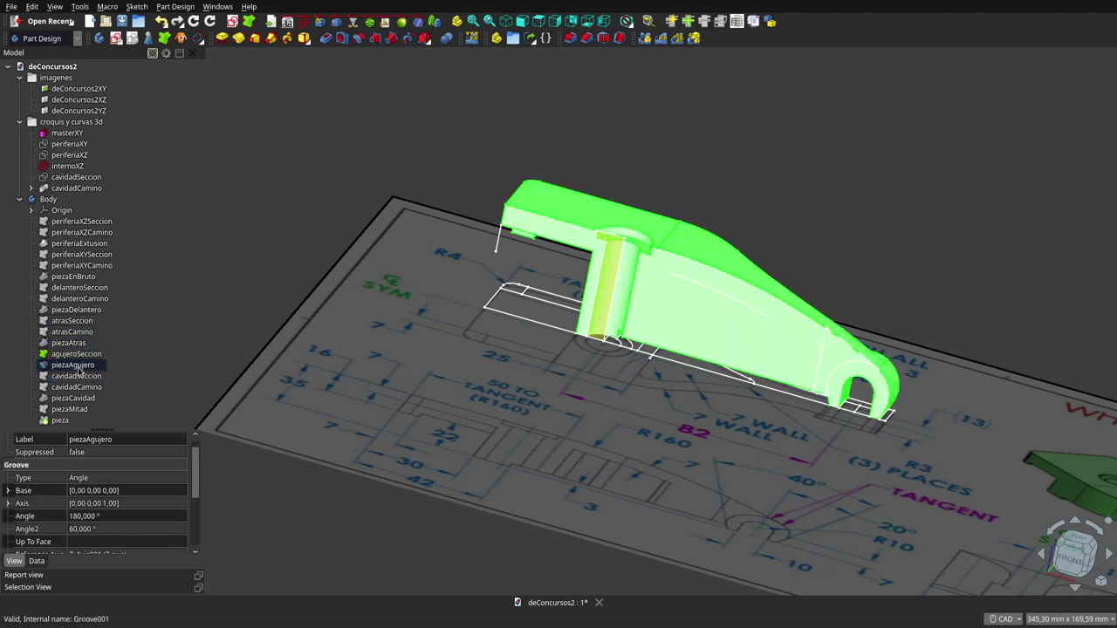
click(453, 145)
key(2)
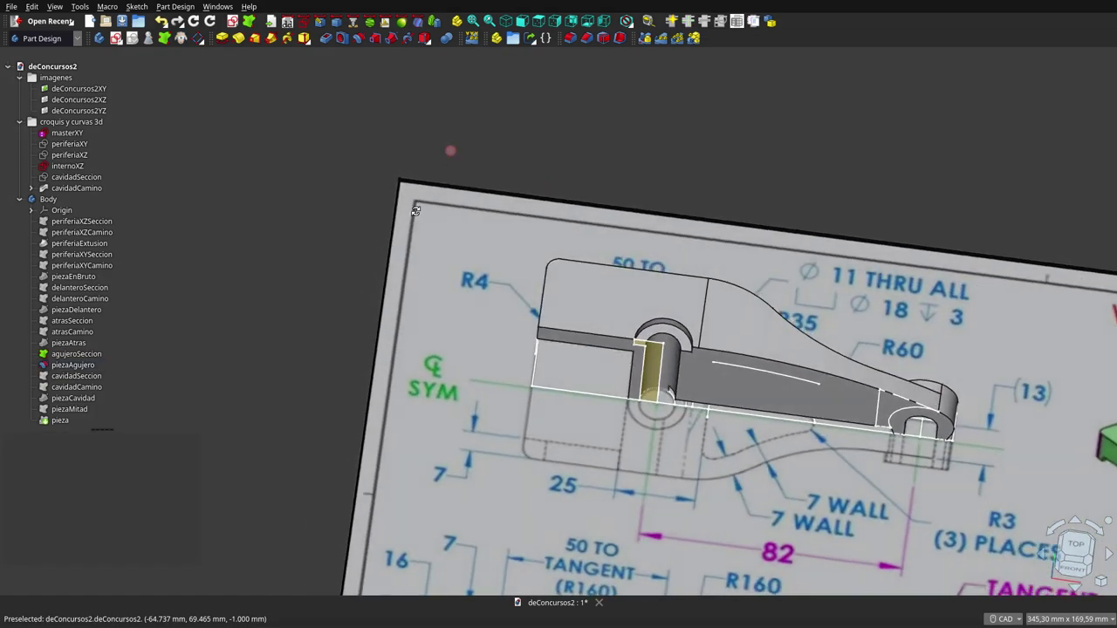
click(76, 353)
mouse_move(76, 177)
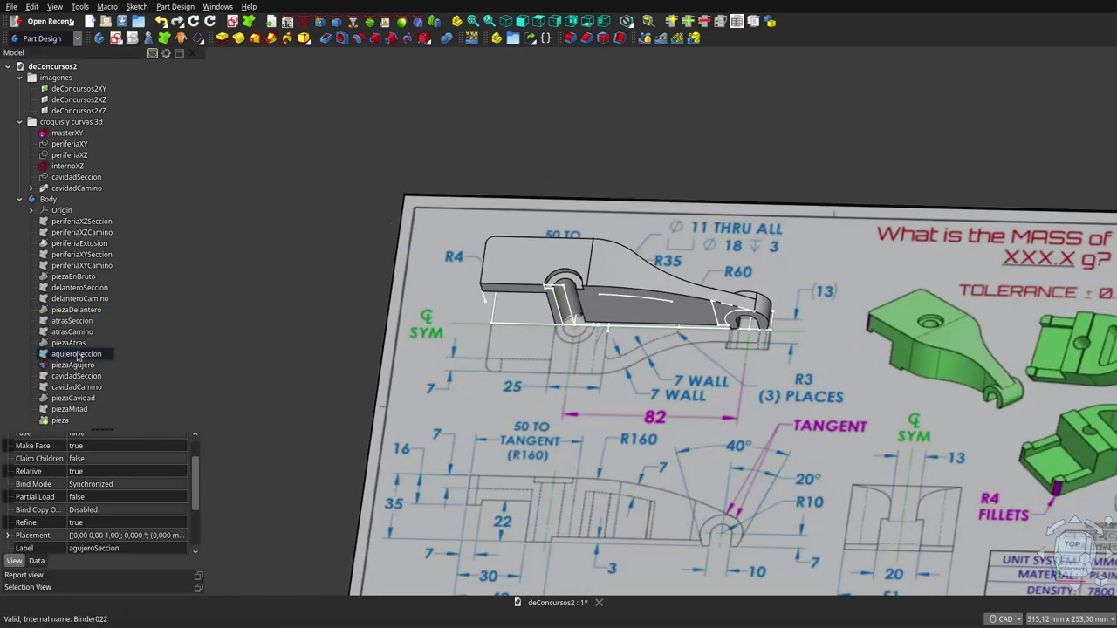
scroll(333, 276, down, 2)
scroll(332, 275, down, 2)
mouse_move(416, 304)
middle_down()
mouse_move(509, 219)
mouse_move(471, 210)
mouse_move(499, 301)
mouse_move(546, 259)
mouse_move(529, 195)
mouse_move(499, 270)
mouse_move(485, 253)
mouse_move(493, 279)
middle_up()
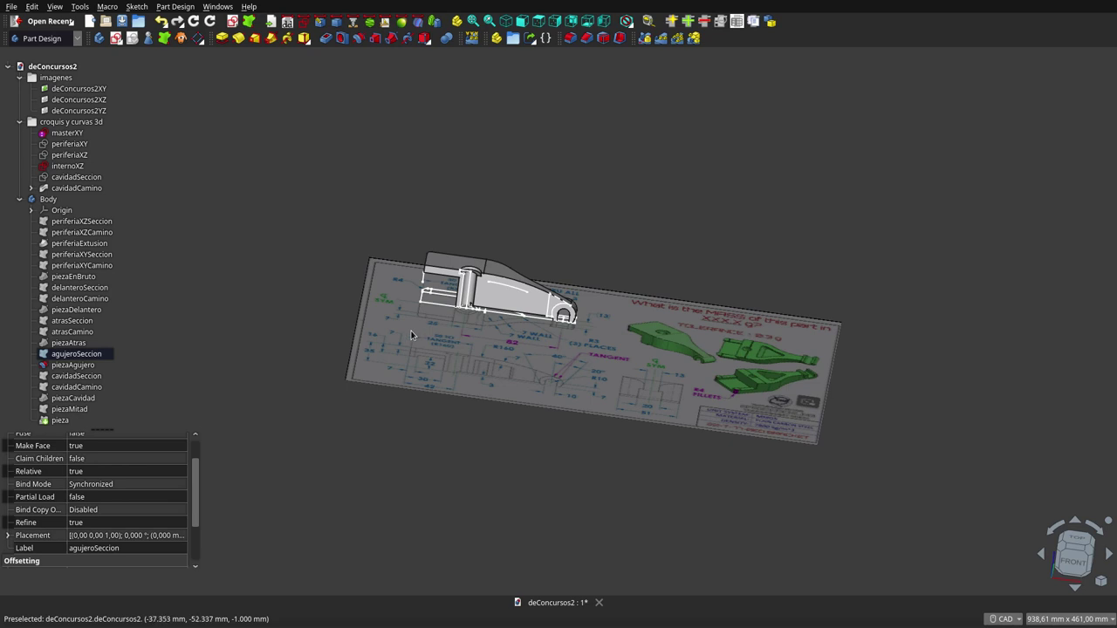
- Select cavidadSeccion, hide the piezaAgujero groove solid, and orbit around the sketch wireframes
click(77, 178)
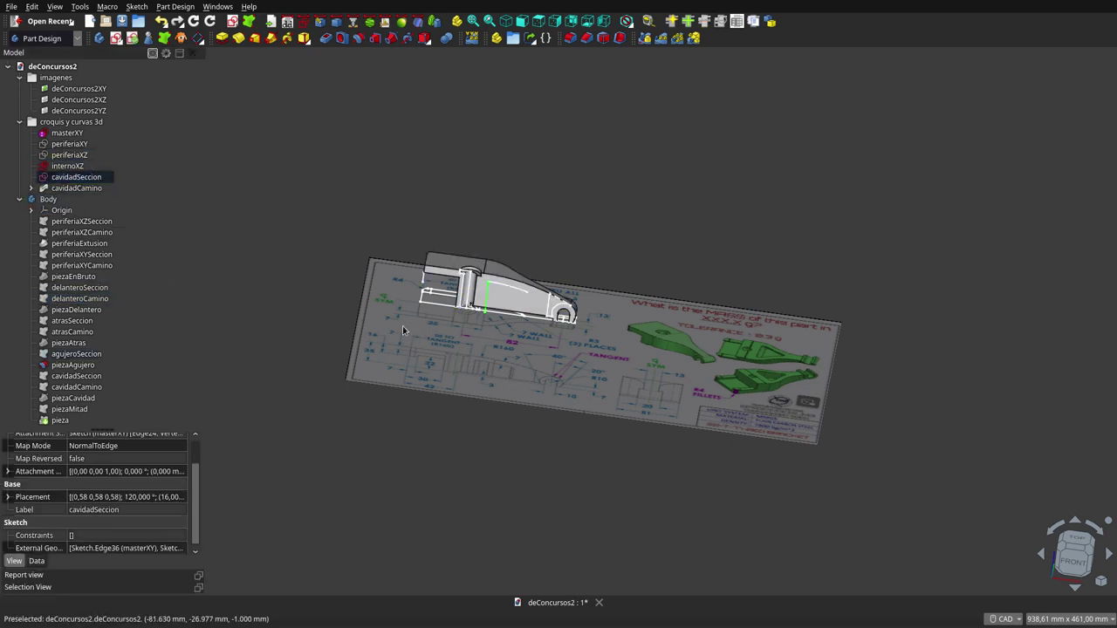
mouse_move(541, 366)
middle_down()
mouse_move(582, 368)
mouse_move(489, 349)
middle_up()
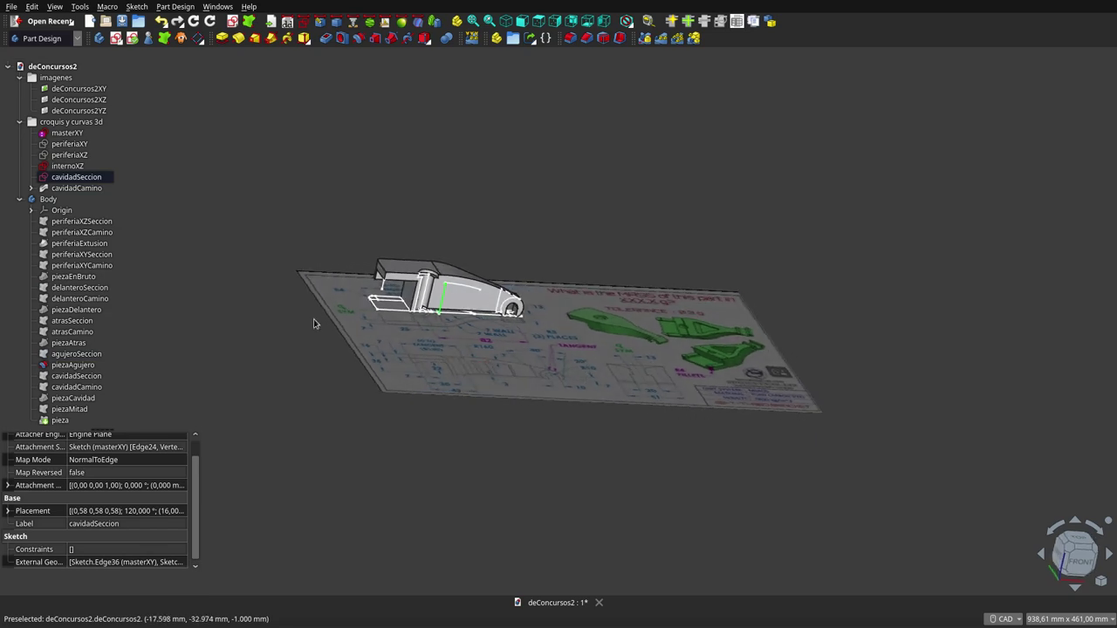
click(89, 365)
key(space)
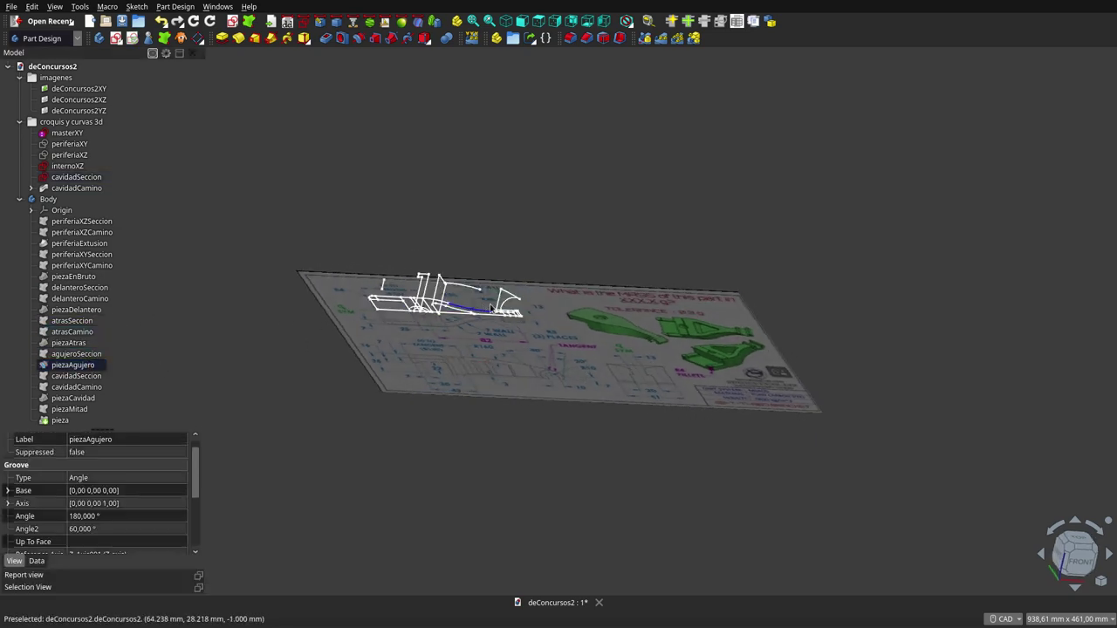
middle_drag(454, 344, 514, 338)
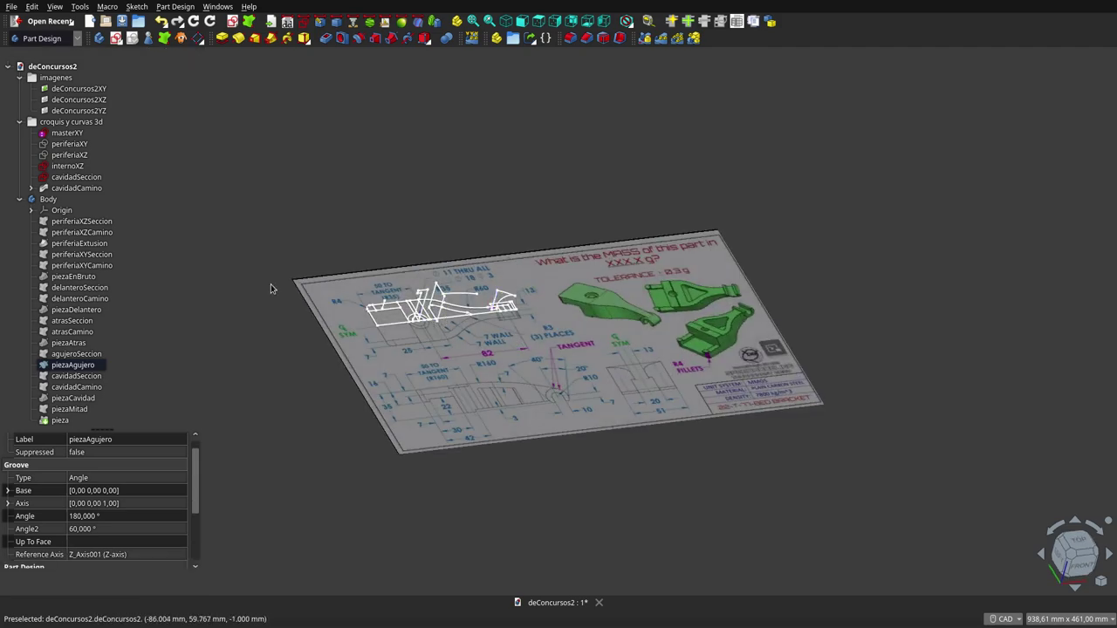
scroll(661, 335, down, 1)
scroll(518, 313, up, 4)
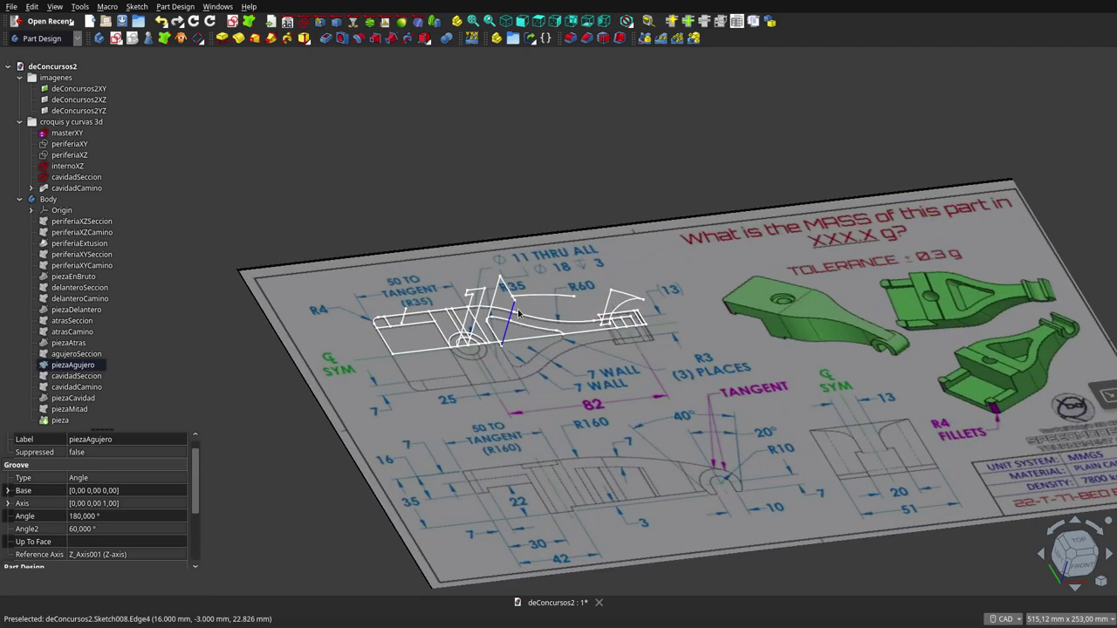
middle_drag(549, 371, 444, 343)
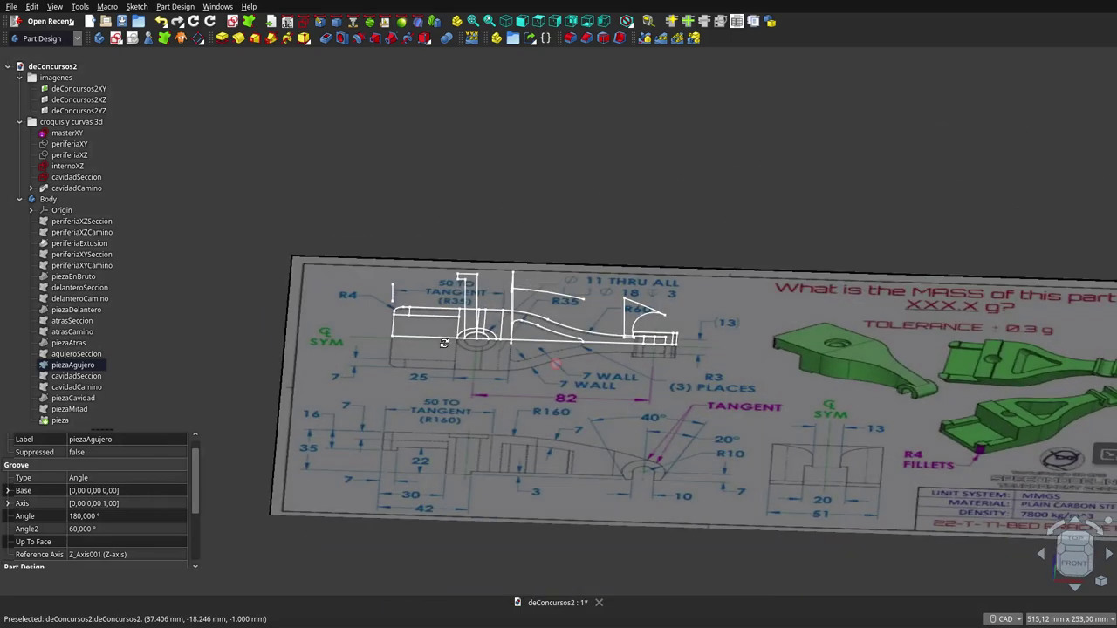
middle_drag(496, 281, 434, 350)
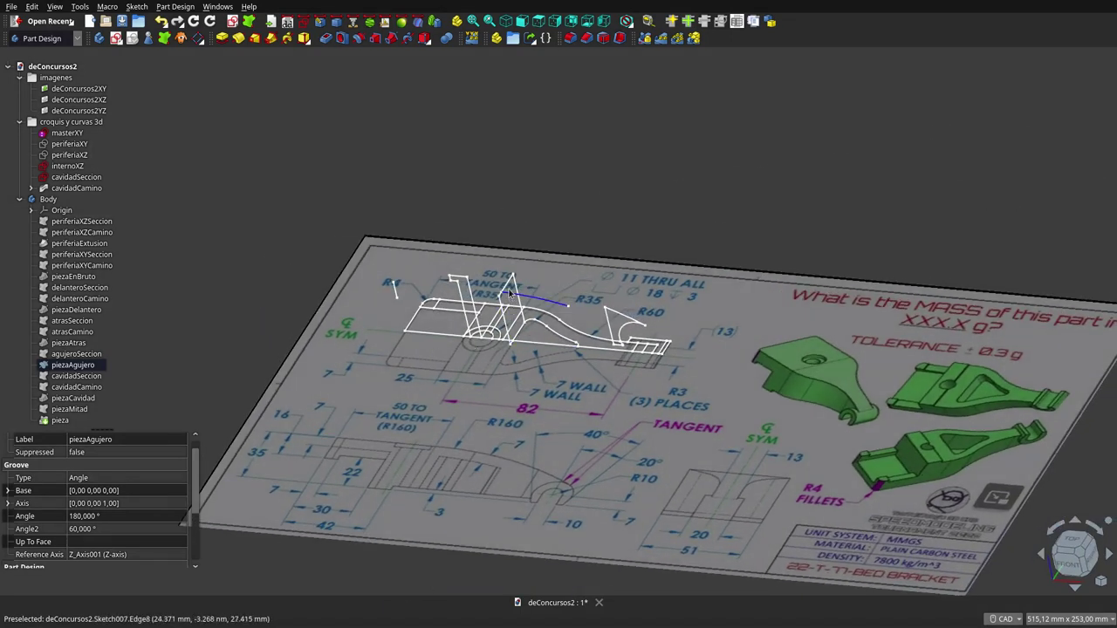
- Re-show piezaAgujero briefly, hide it again, and check the sketches in Front and Isometric views
key(space)
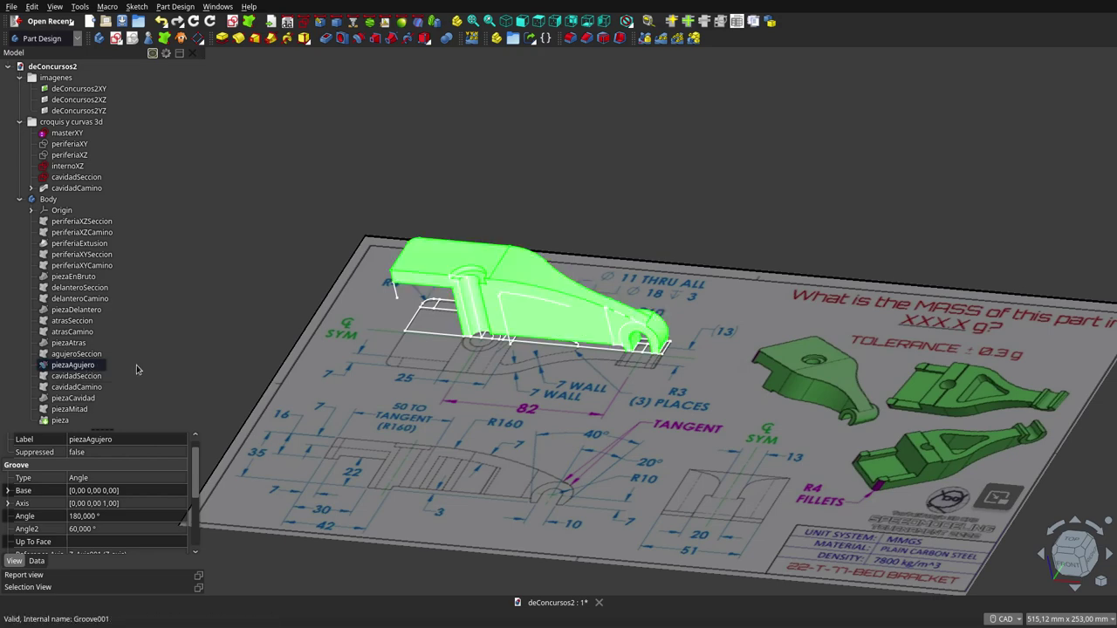
key(space)
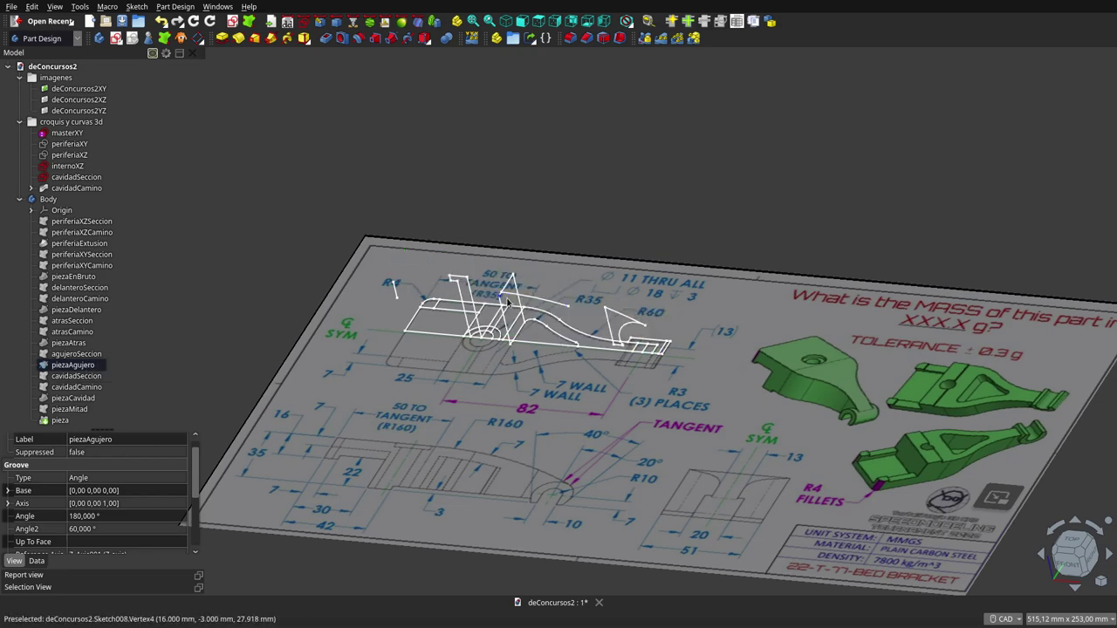
scroll(508, 301, up, 2)
scroll(541, 316, up, 2)
right_click(573, 269)
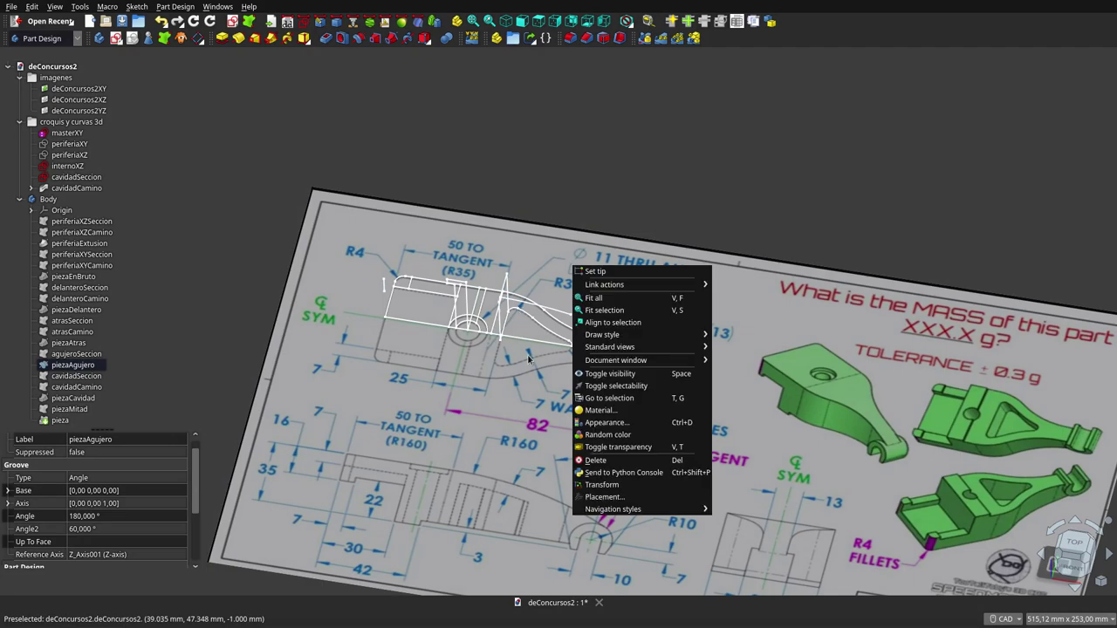
key(Escape)
key(1)
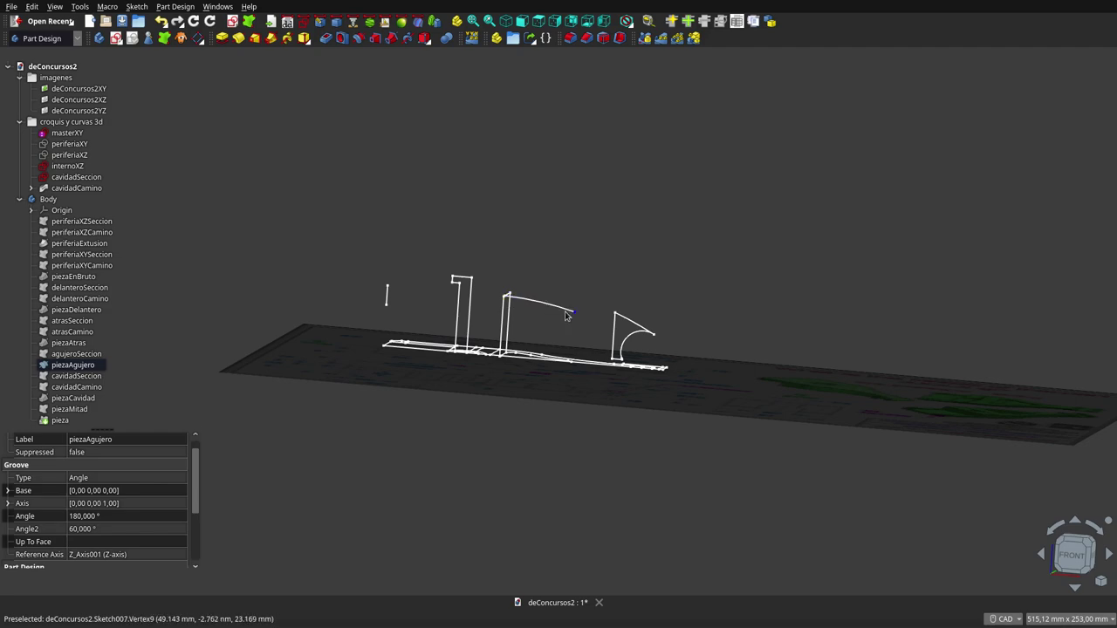
key(0)
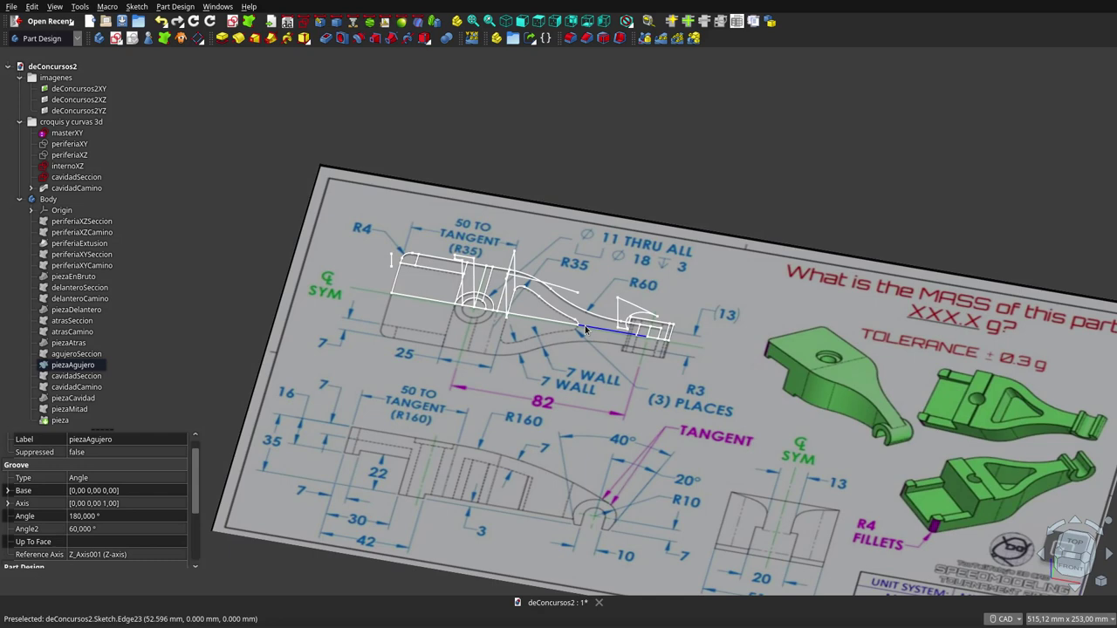
click(103, 200)
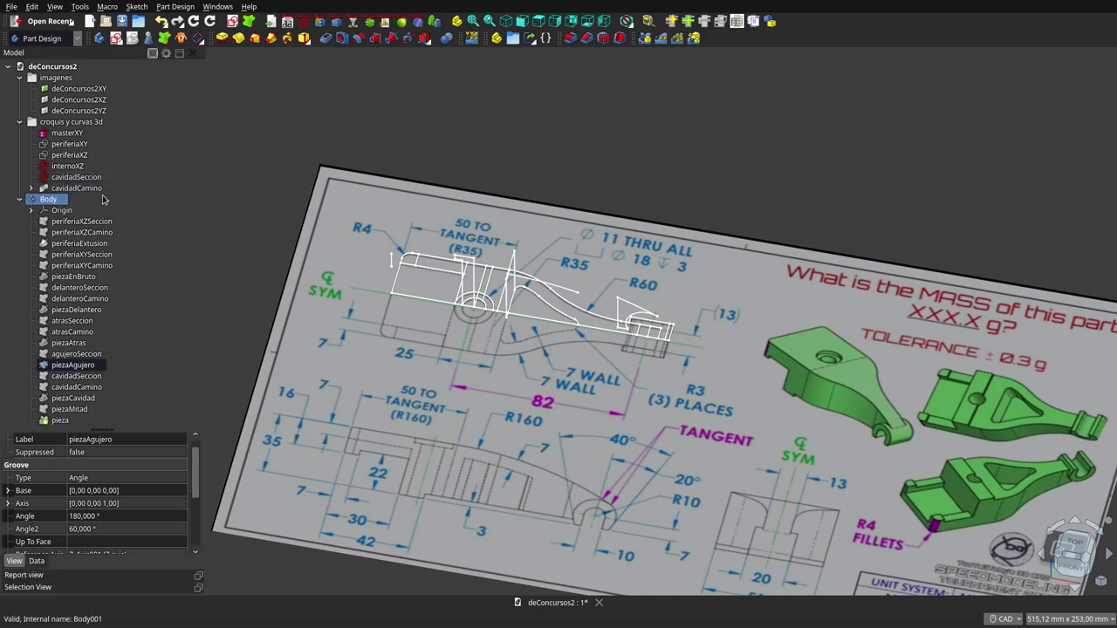
- Select cavidadCamino and orbit and zoom to inspect it over the drawing sheet
click(75, 189)
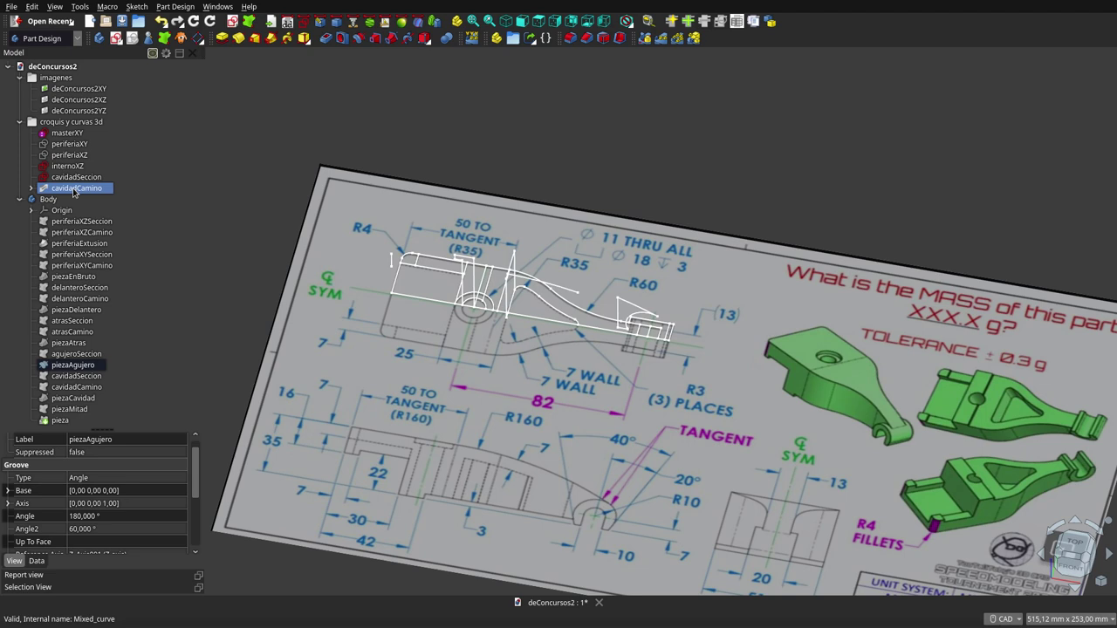
click(145, 230)
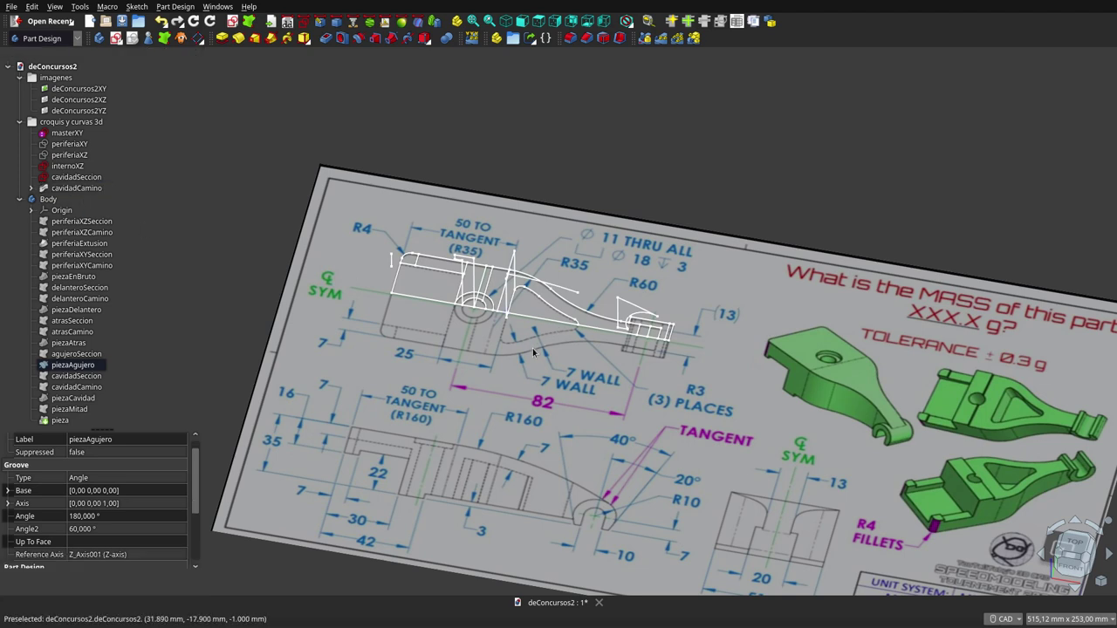
scroll(533, 351, up, 1)
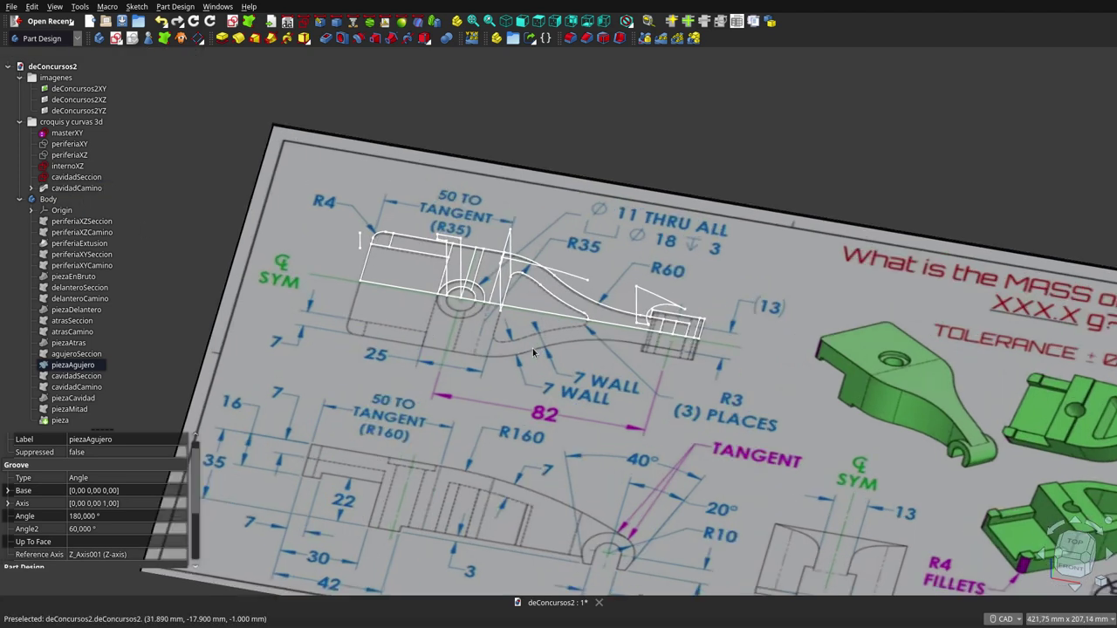
mouse_move(533, 352)
middle_down()
mouse_move(556, 247)
mouse_move(538, 228)
middle_up()
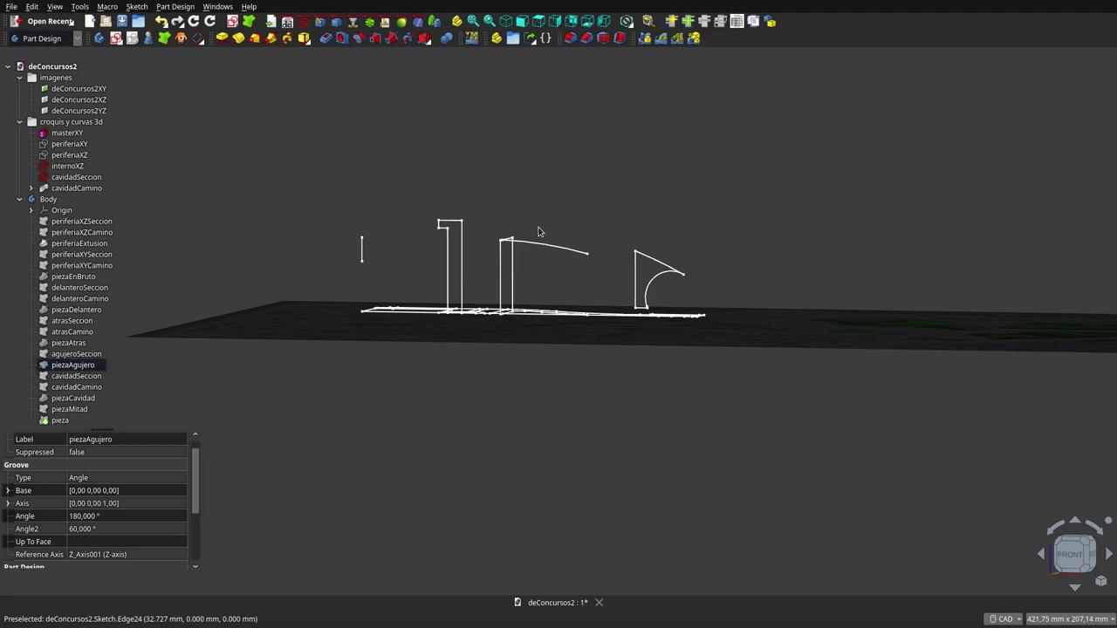
scroll(539, 232, down, 2)
middle_drag(539, 228, 578, 322)
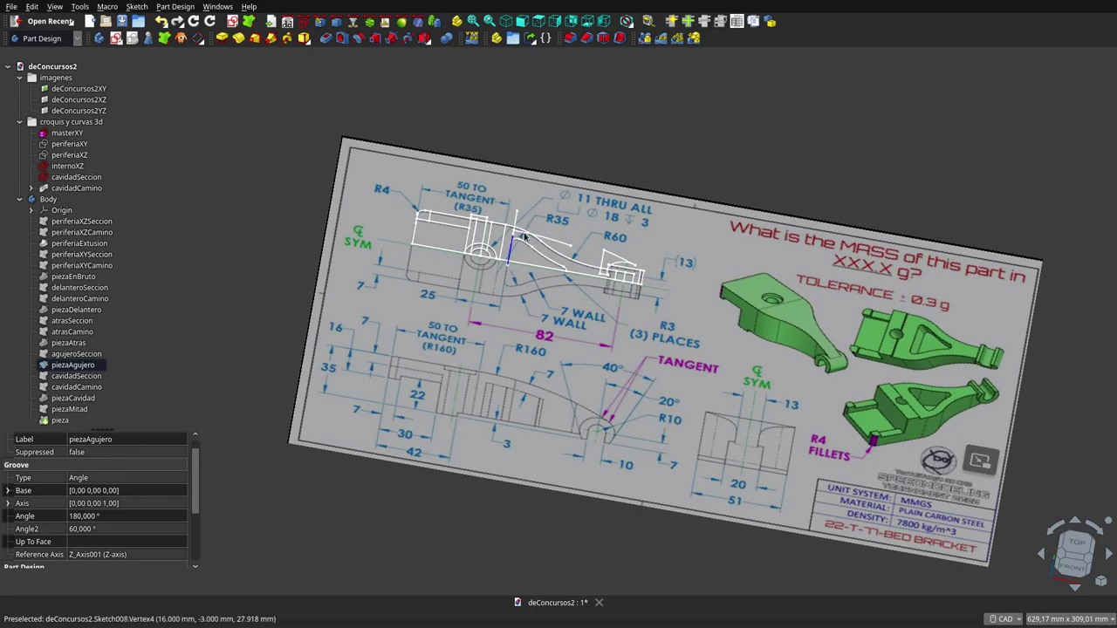
scroll(637, 283, up, 2)
scroll(654, 277, up, 1)
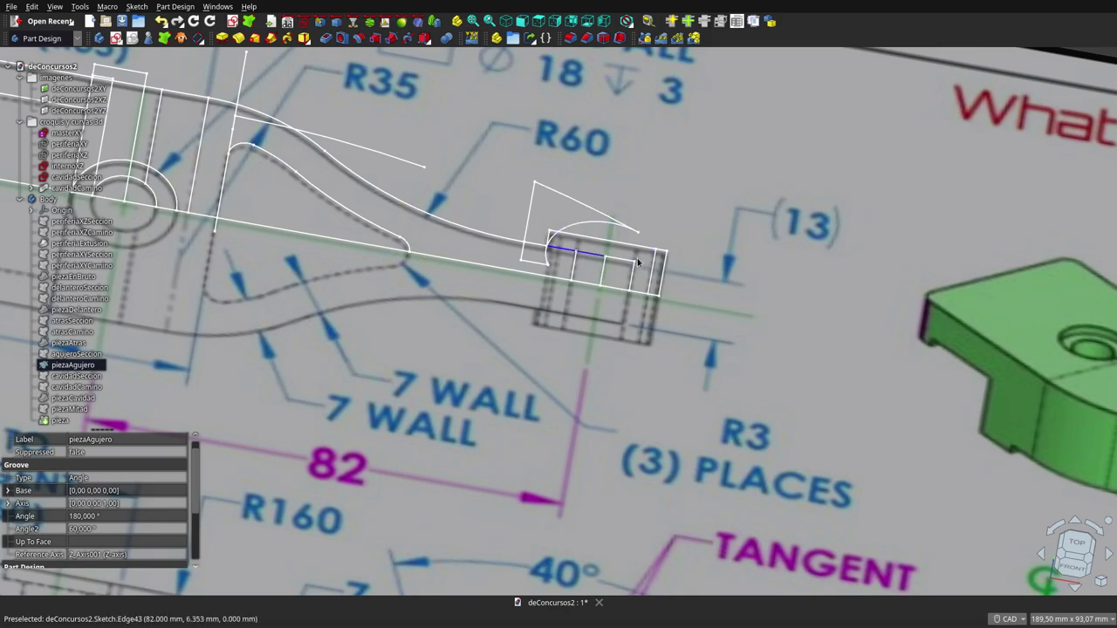
scroll(644, 261, down, 2)
middle_drag(516, 327, 532, 265)
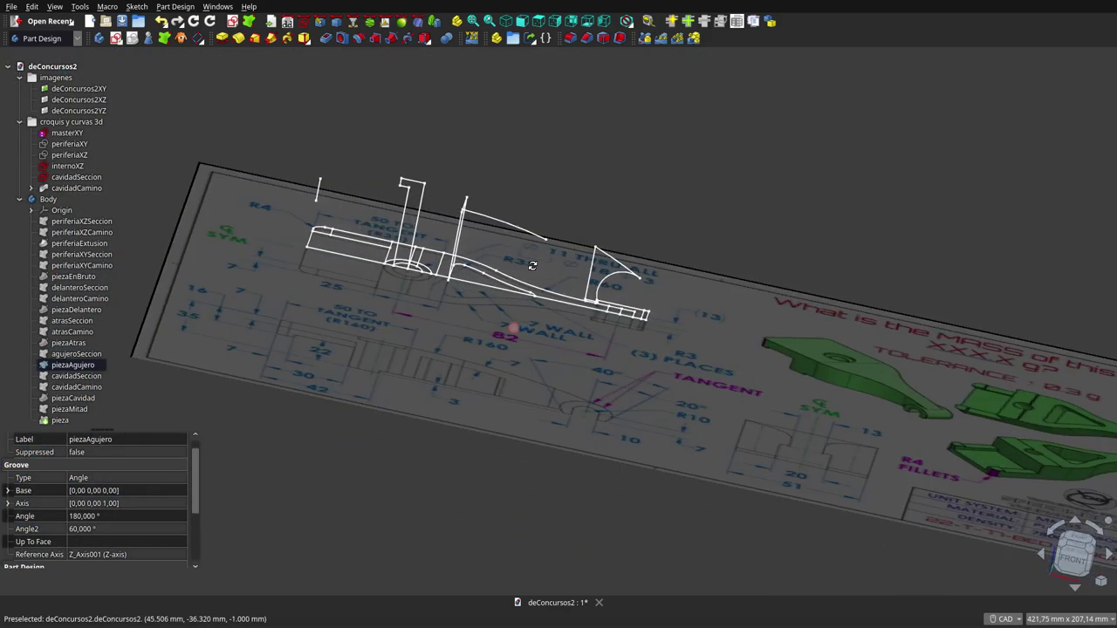
- Inspect the cavidadSeccion and cavidadCamino binders from Top and Front views, then select 'croquis y curvas 3d'
click(101, 379)
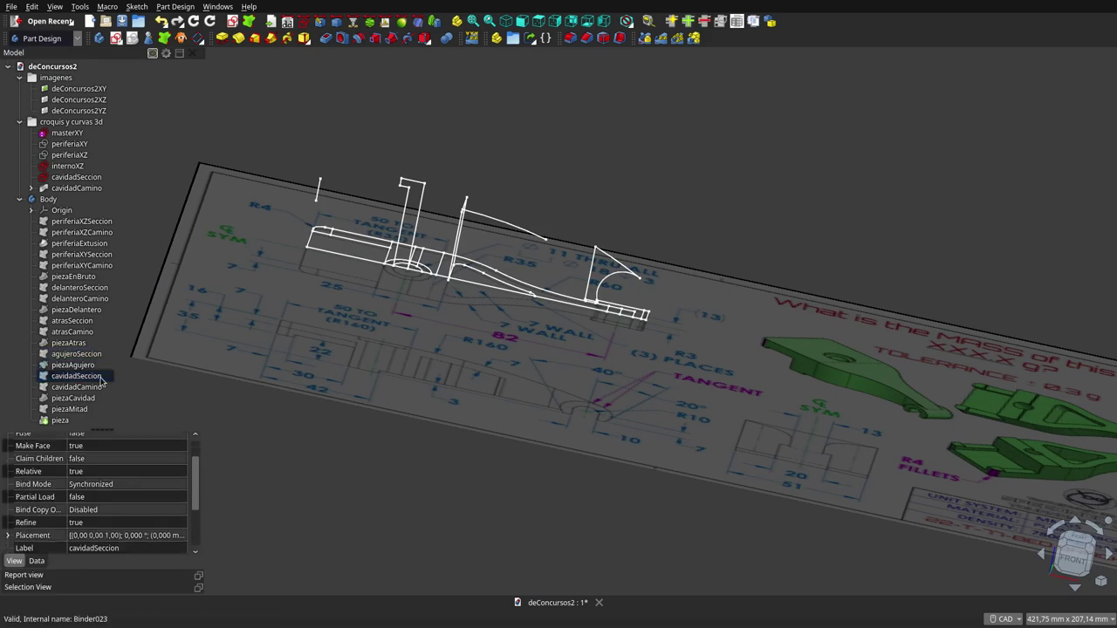
middle_drag(533, 320, 435, 227)
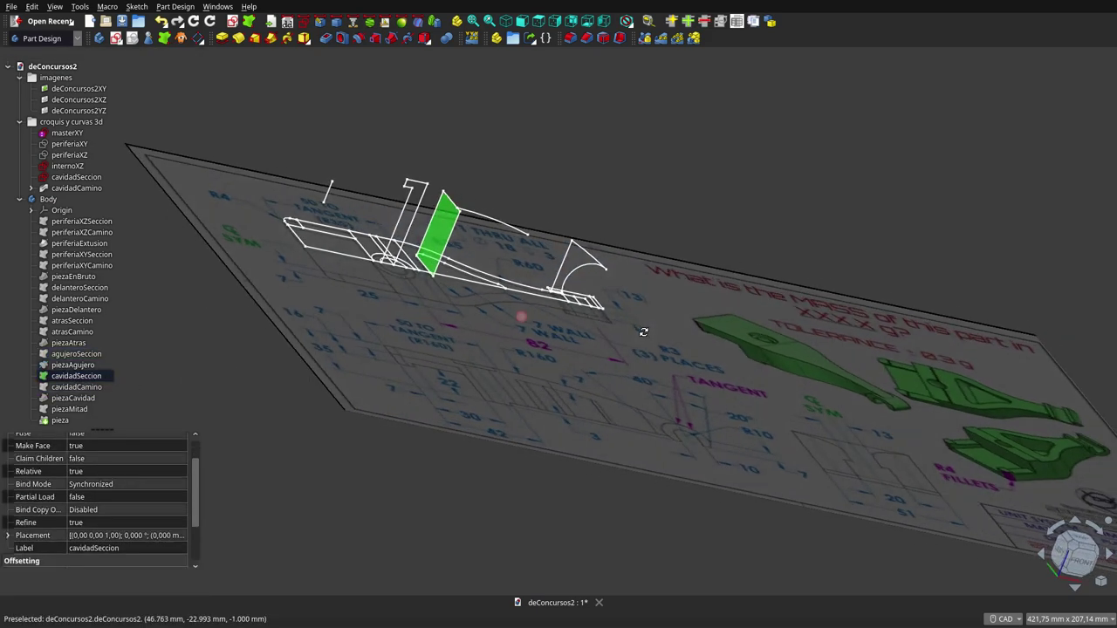
scroll(433, 224, up, 2)
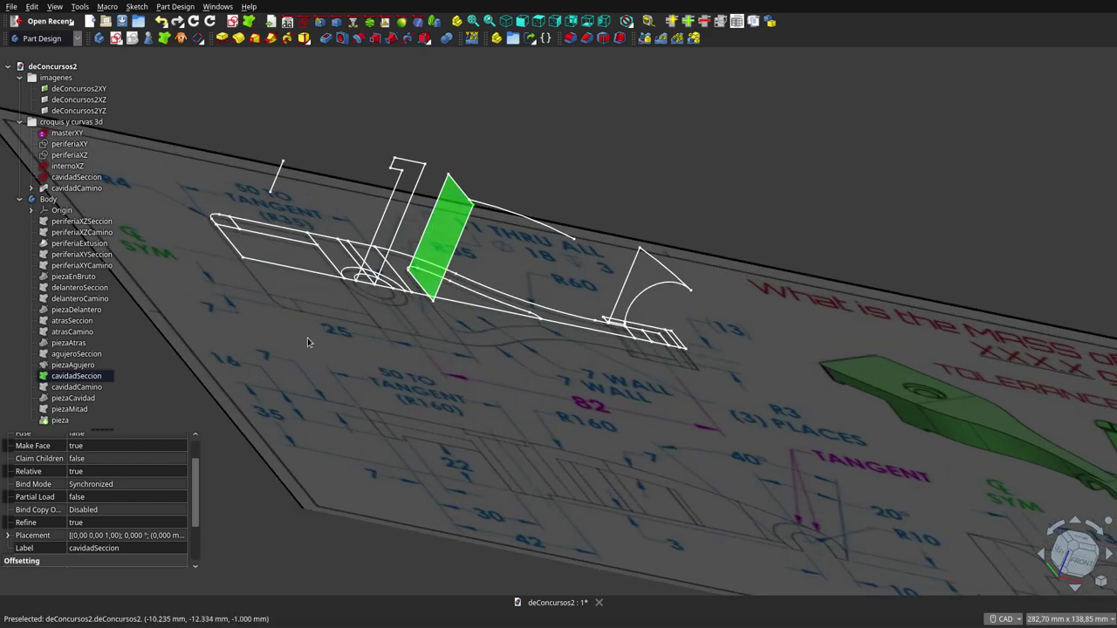
click(94, 386)
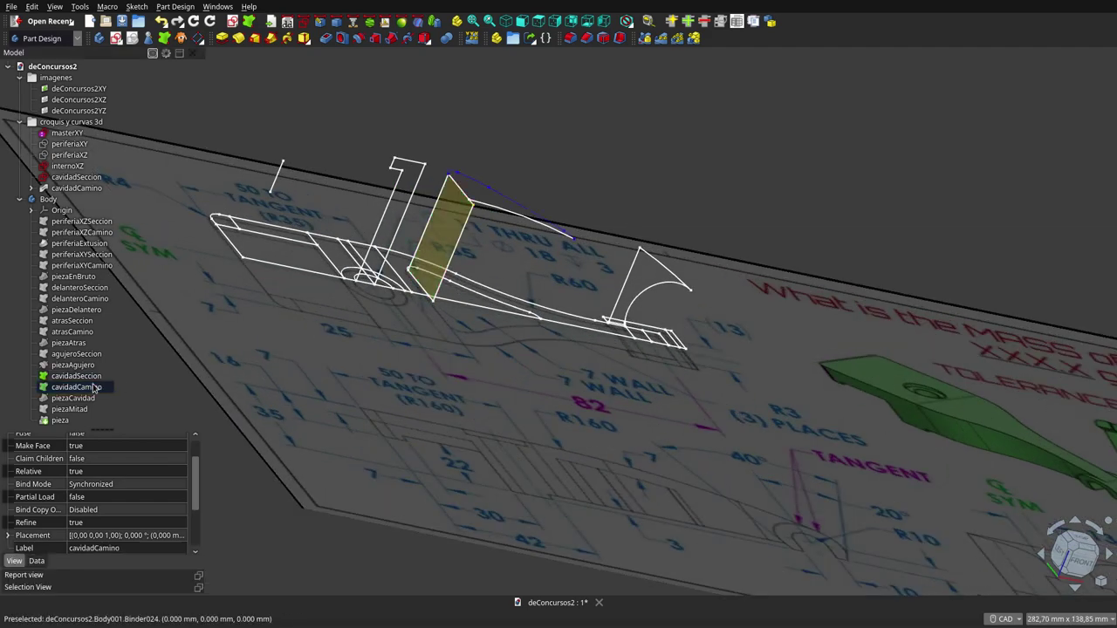
key(2)
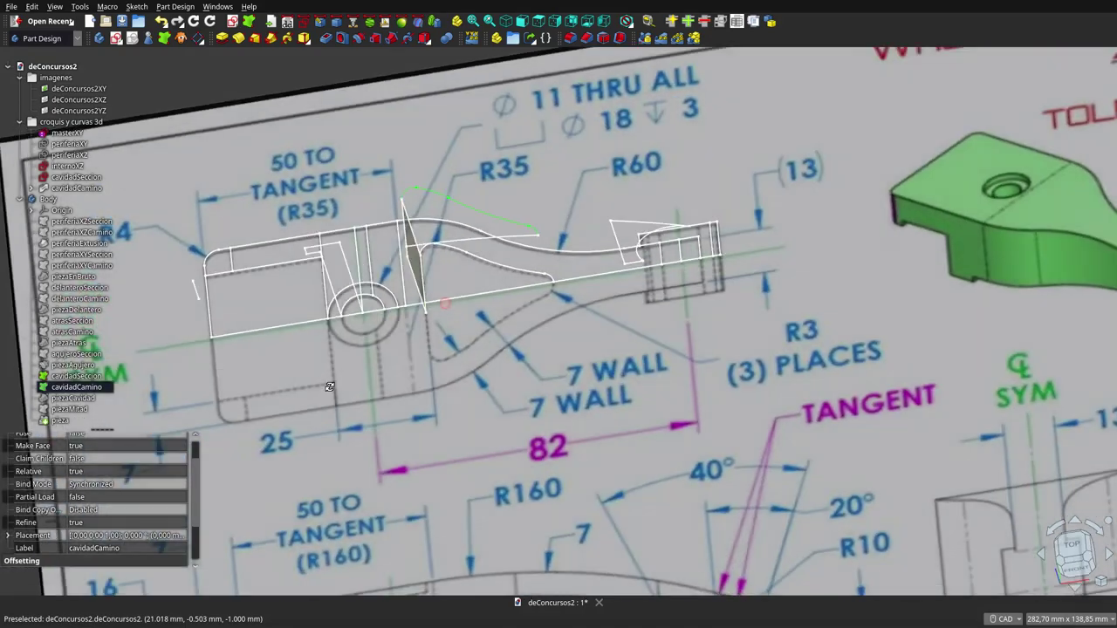
mouse_move(329, 386)
middle_down()
mouse_move(513, 413)
mouse_move(659, 335)
mouse_move(640, 332)
mouse_move(541, 241)
mouse_move(533, 282)
mouse_move(369, 235)
mouse_move(516, 295)
middle_up()
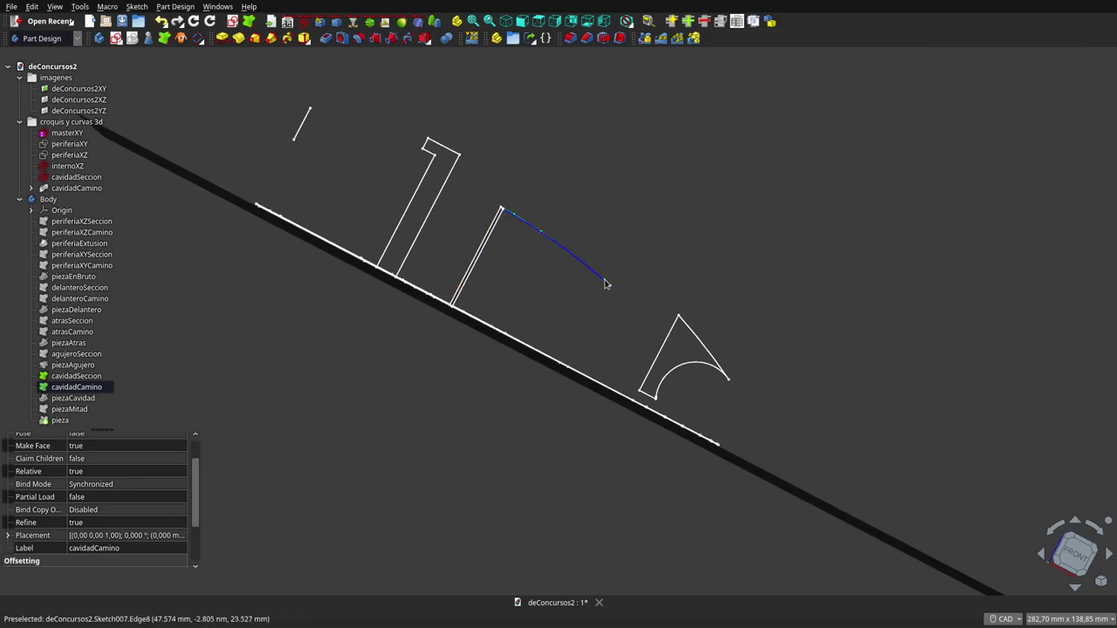
key(2)
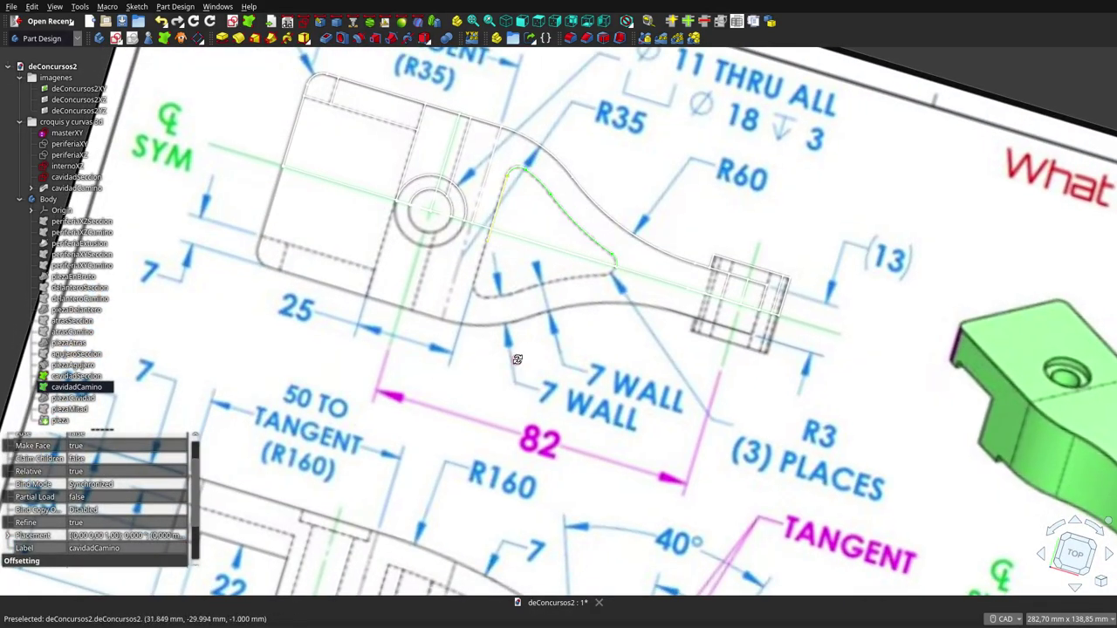
key(1)
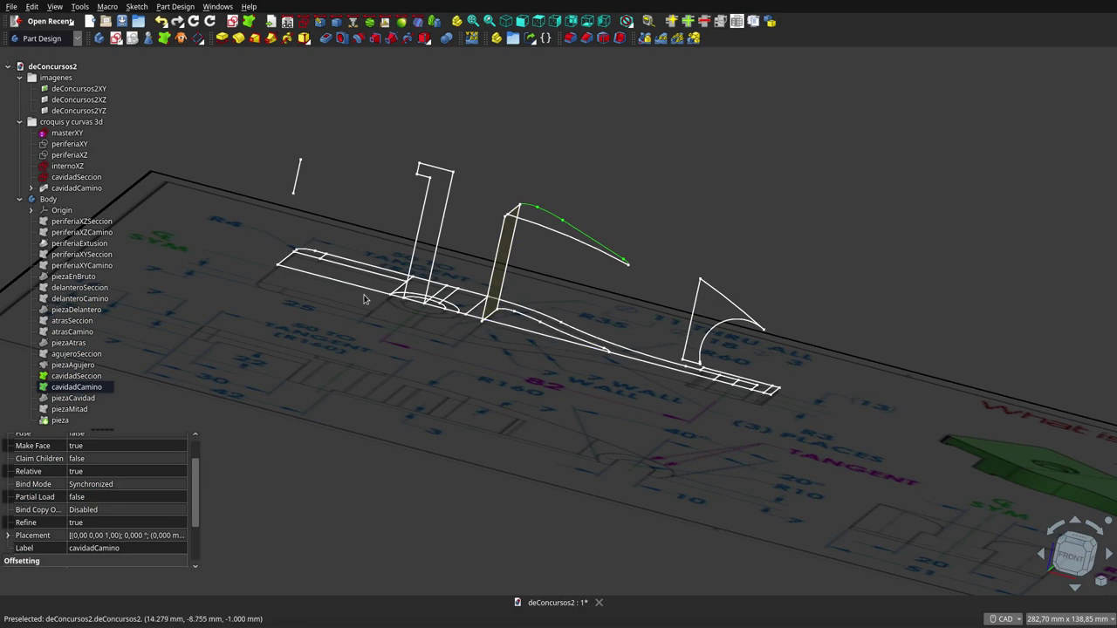
click(67, 122)
- Hide the 'croquis y curvas 3d' group, make piezaCavidad visible, and orbit around the solid
key(space)
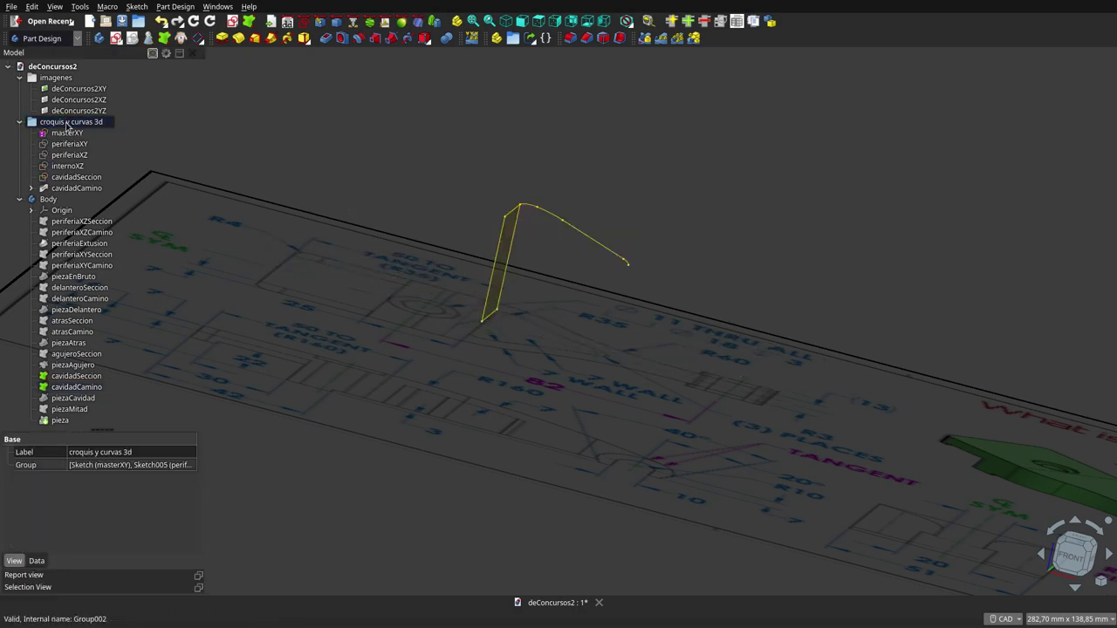
scroll(562, 292, up, 3)
middle_drag(562, 292, 693, 348)
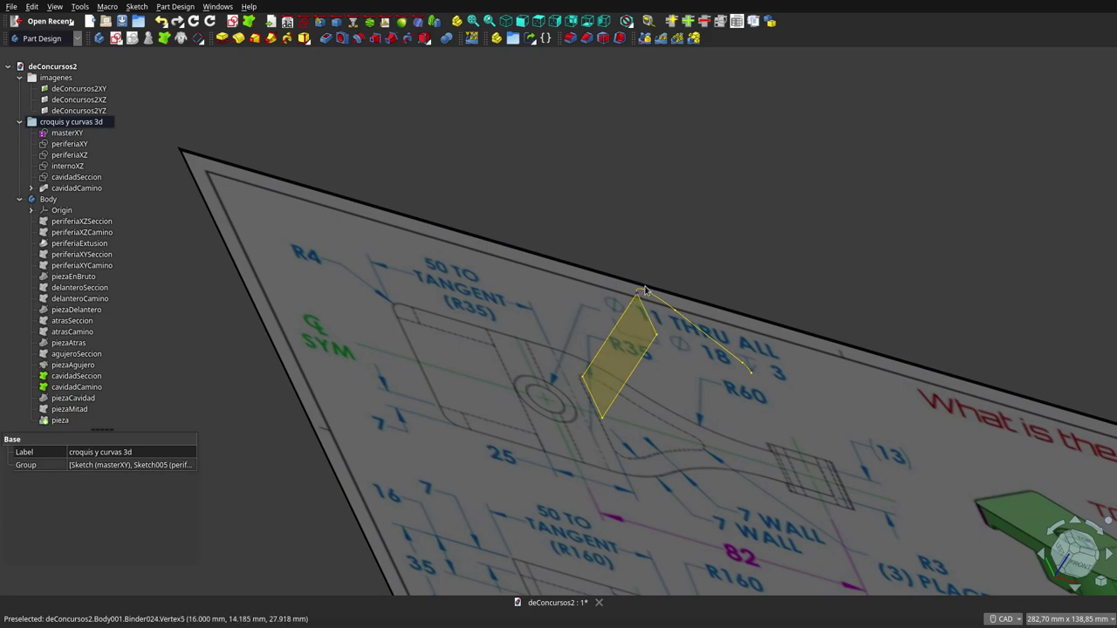
click(88, 398)
key(space)
click(603, 187)
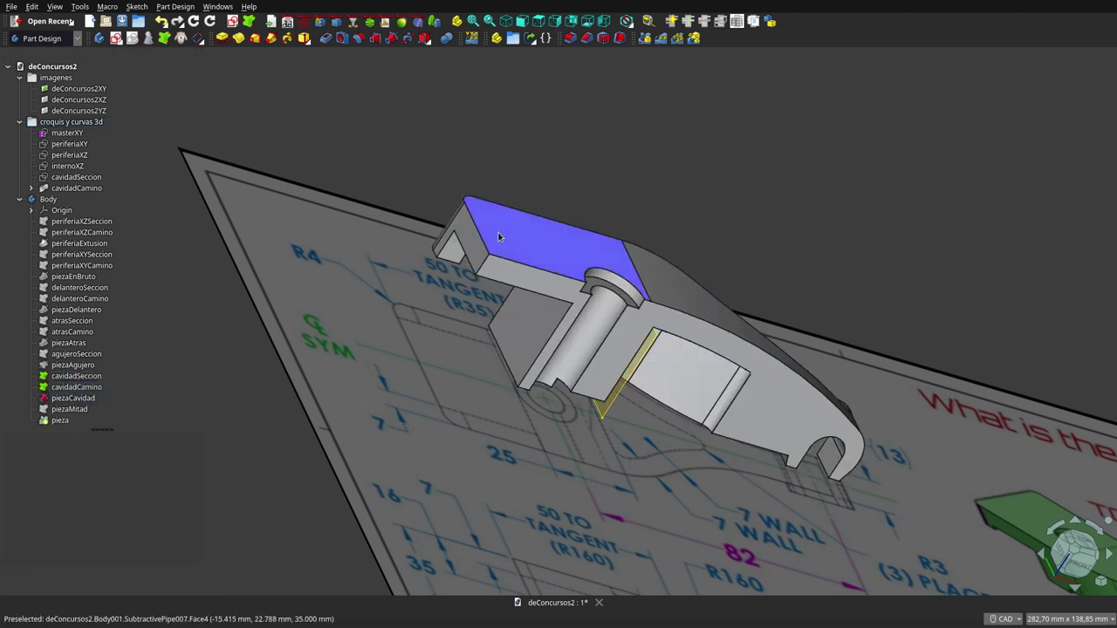
click(88, 387)
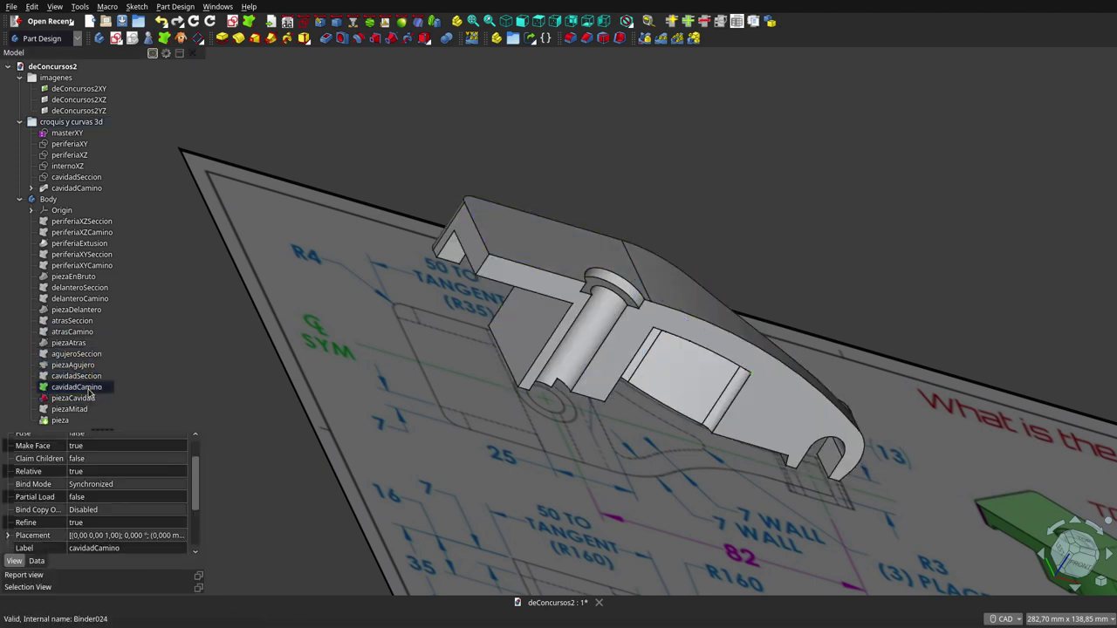
mouse_move(539, 303)
middle_down()
mouse_move(404, 210)
mouse_move(438, 166)
mouse_move(515, 283)
middle_up()
right_click(515, 284)
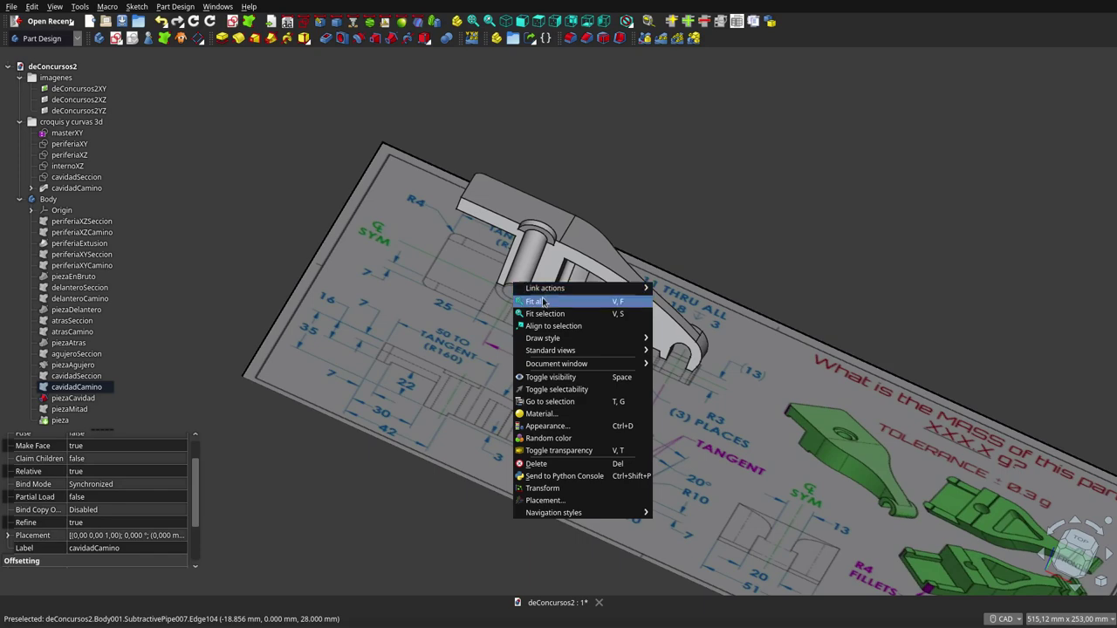
middle_click(644, 171)
mouse_move(644, 172)
middle_down()
mouse_move(558, 264)
mouse_move(610, 318)
mouse_move(608, 367)
middle_up()
scroll(560, 269, up, 5)
scroll(610, 318, down, 3)
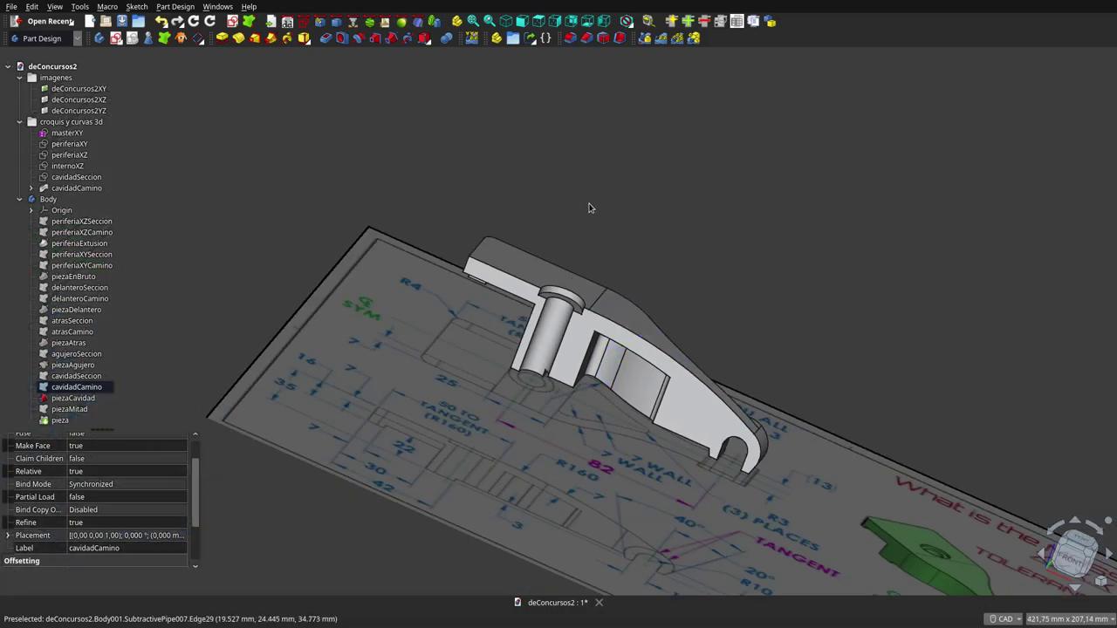
mouse_move(589, 207)
middle_down()
mouse_move(553, 277)
mouse_move(576, 274)
mouse_move(659, 327)
mouse_move(707, 384)
middle_up()
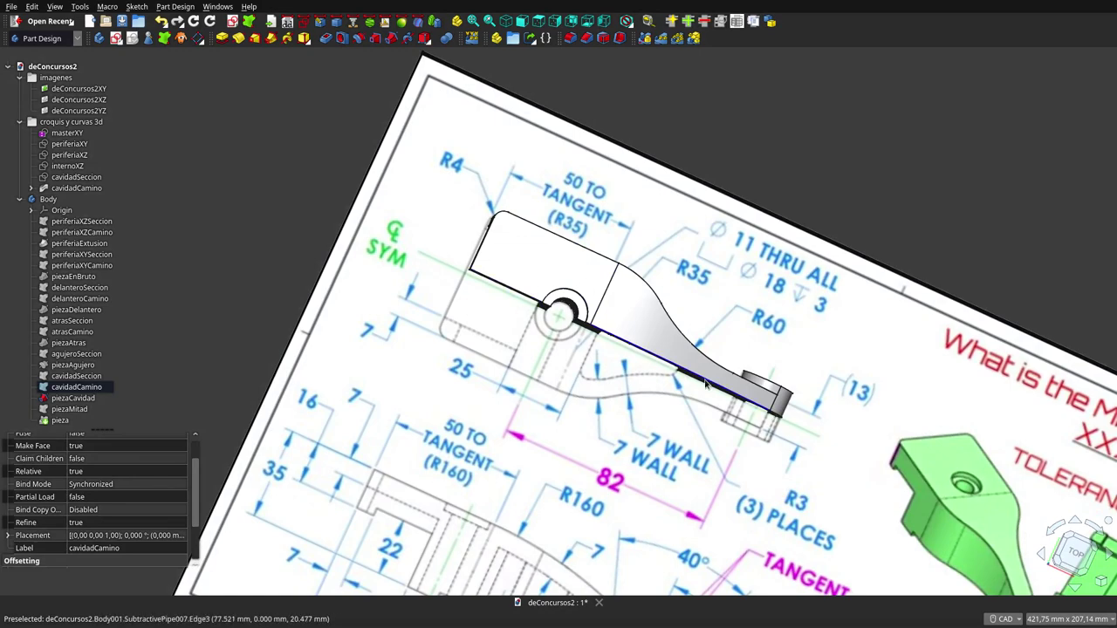
middle_drag(659, 403, 656, 334)
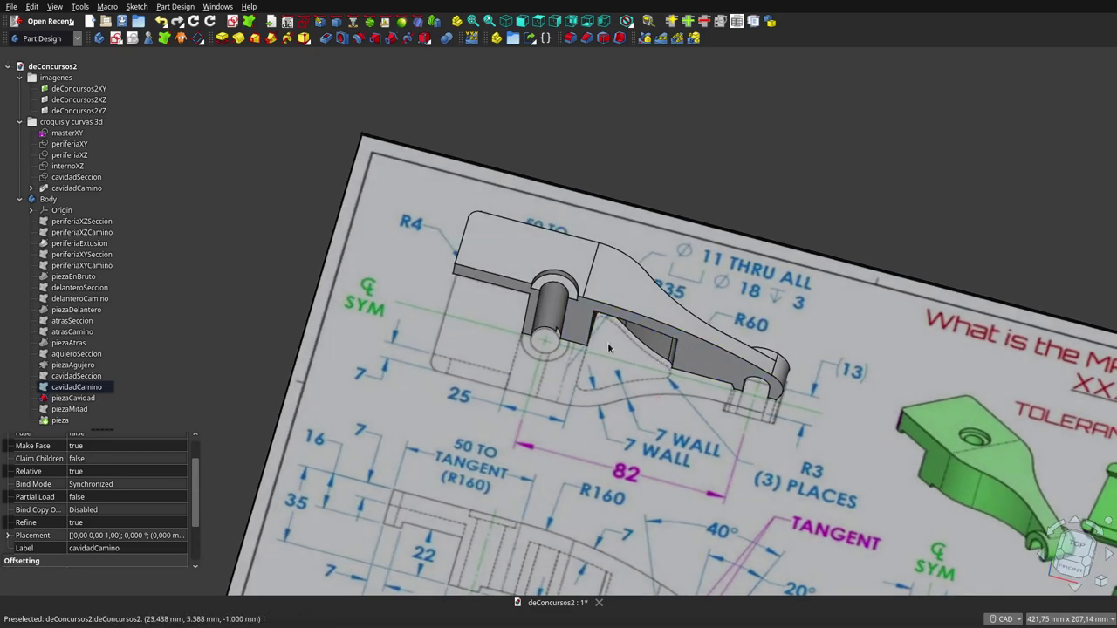
mouse_move(609, 343)
middle_down()
mouse_move(599, 392)
mouse_move(654, 278)
mouse_move(655, 322)
middle_up()
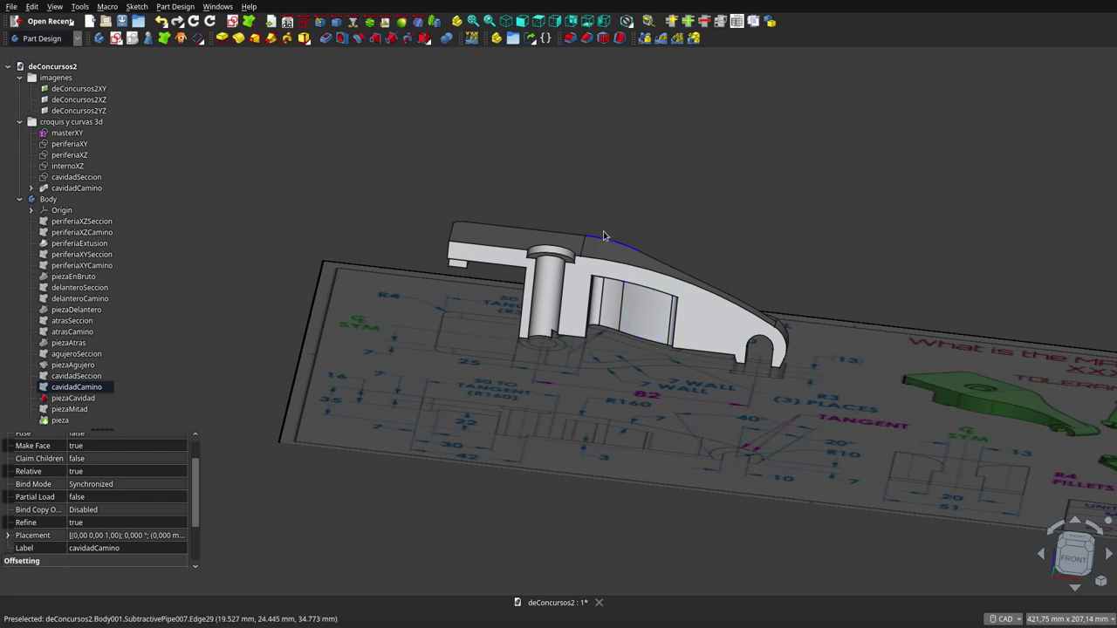
mouse_move(619, 323)
middle_down()
mouse_move(573, 220)
mouse_move(599, 267)
middle_up()
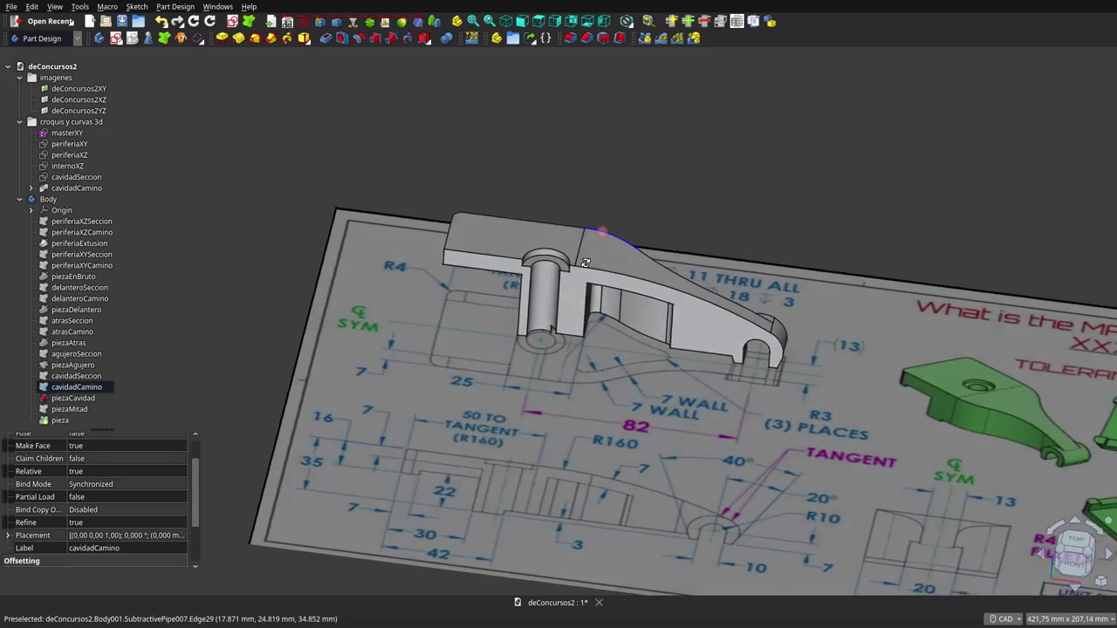
right_click(599, 267)
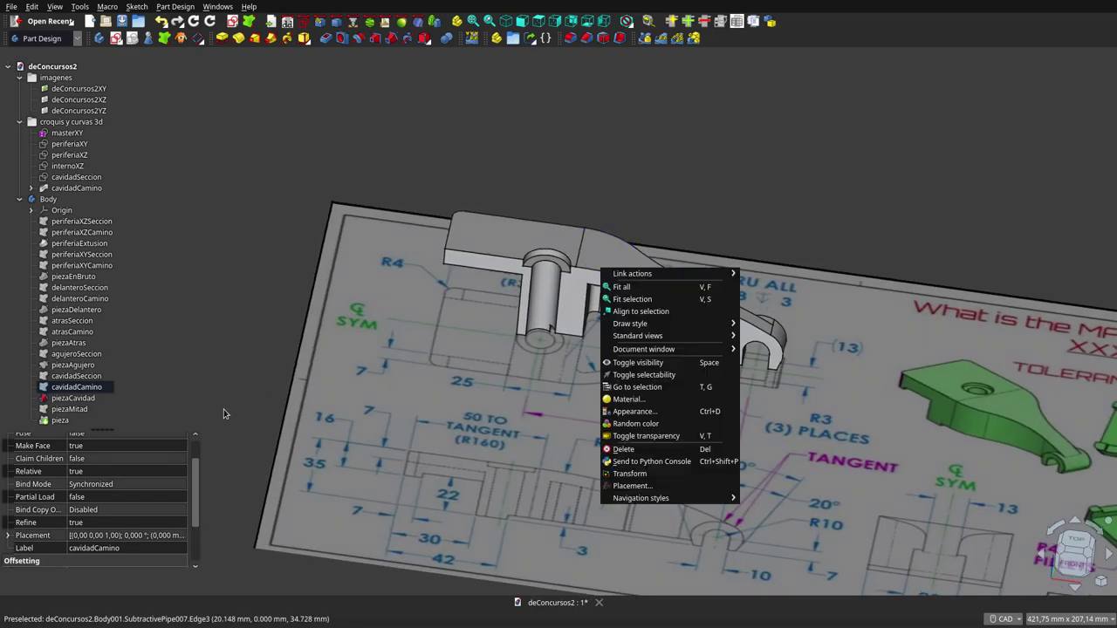
click(88, 400)
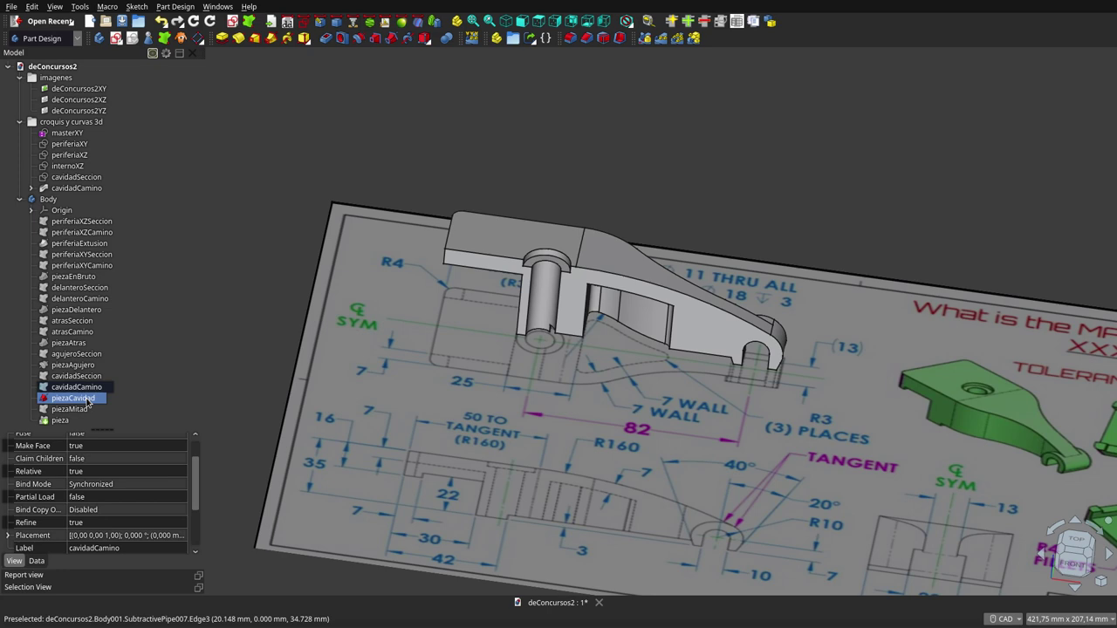
- Inspect piezaCavidad and piezaMitad properties, then select the final mirrored pieza feature
click(77, 402)
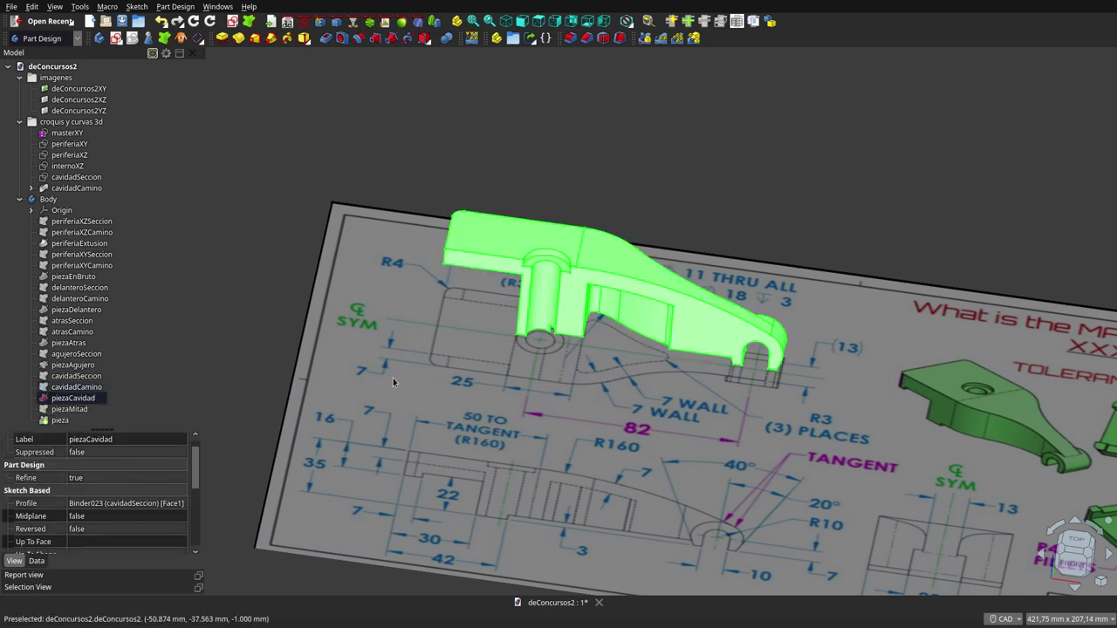
click(69, 409)
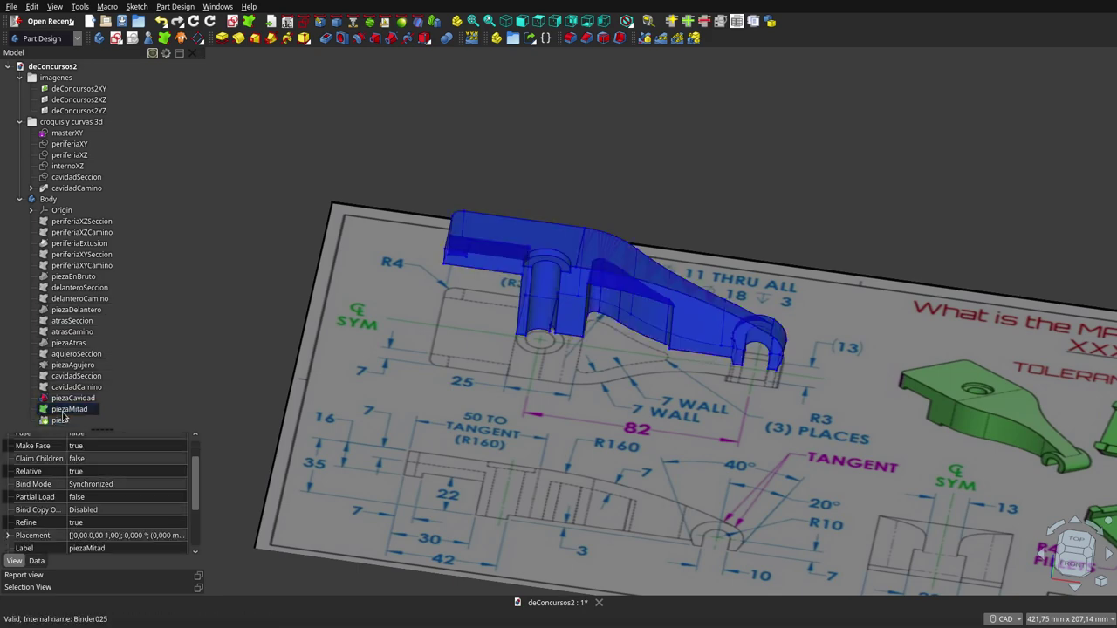
click(70, 399)
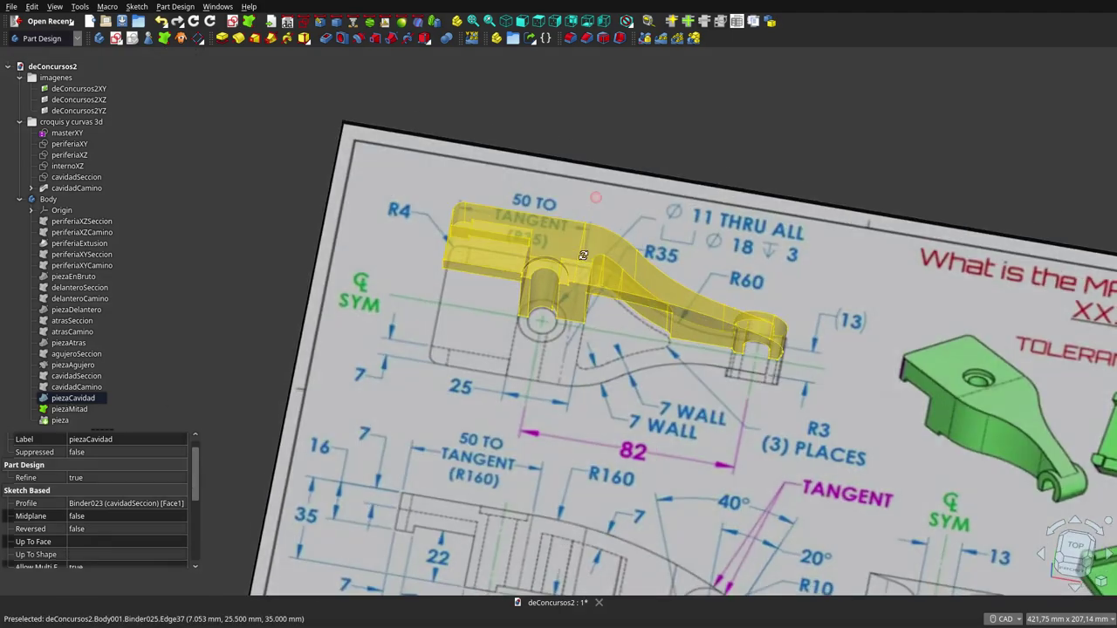
mouse_move(524, 288)
middle_down()
mouse_move(479, 242)
mouse_move(512, 170)
mouse_move(533, 145)
mouse_move(556, 195)
mouse_move(584, 148)
mouse_move(588, 194)
middle_up()
scroll(479, 242, up, 3)
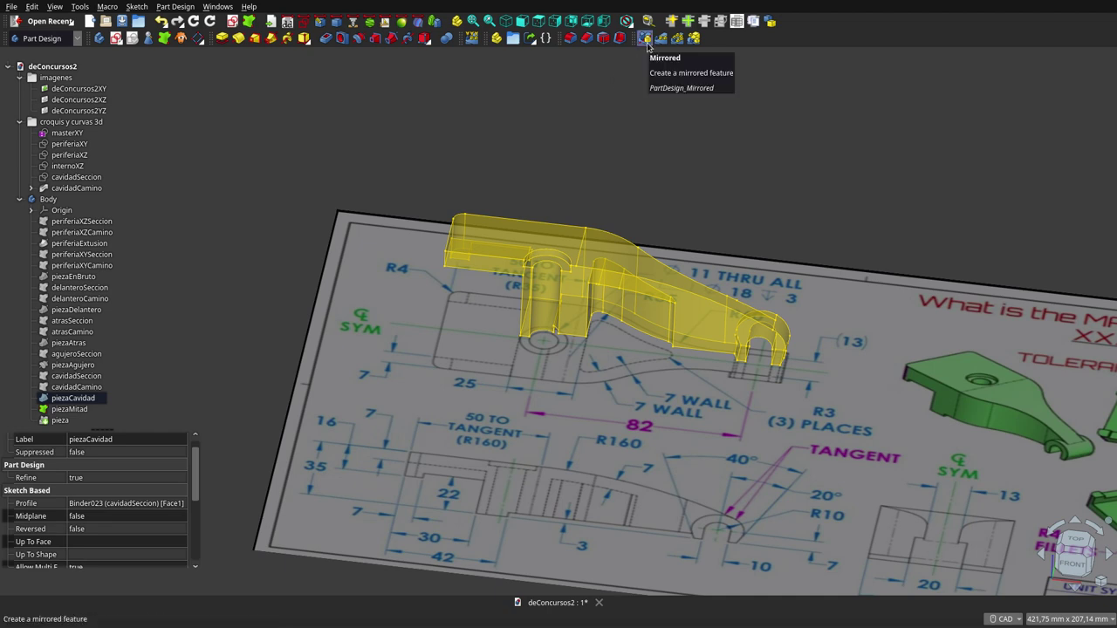
click(60, 422)
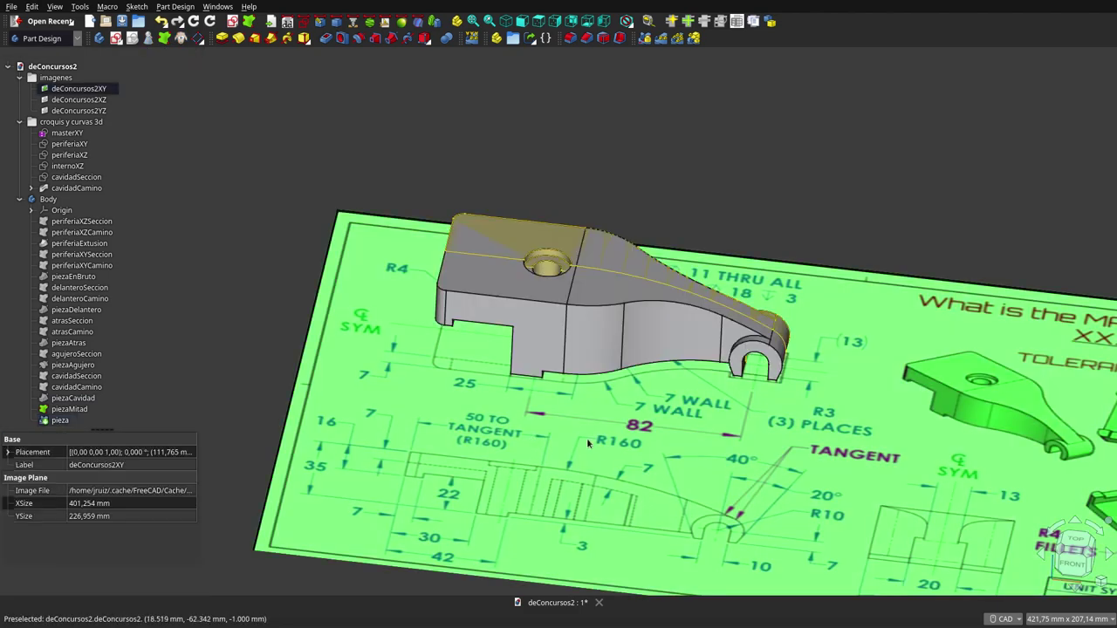
- Select piezaMitad and orbit to look at the drawing from underneath
click(82, 410)
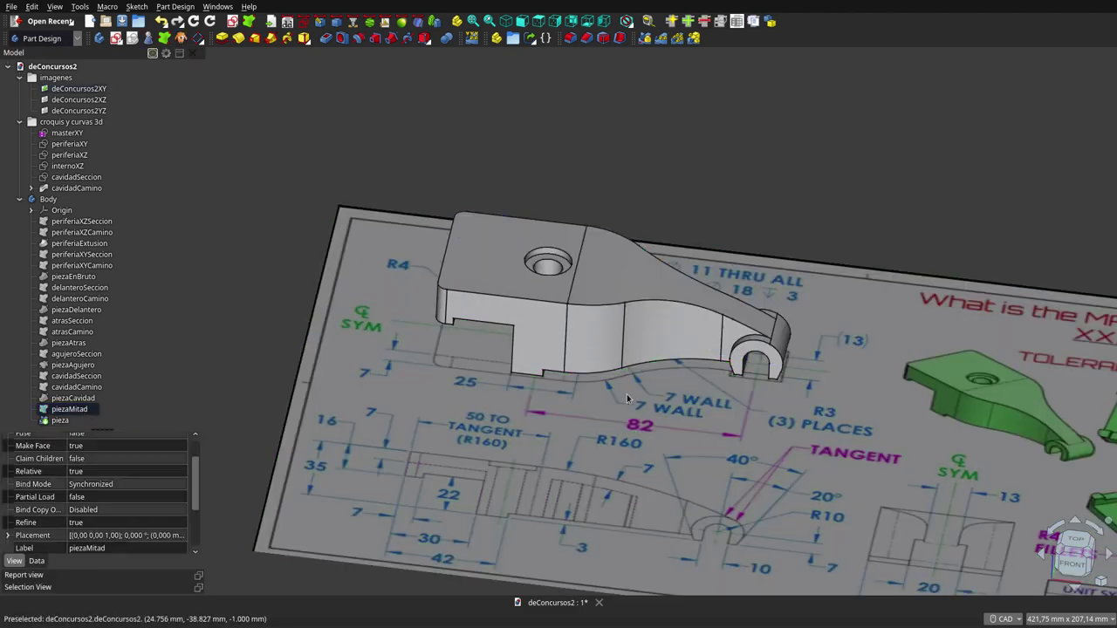
mouse_move(646, 424)
middle_down()
mouse_move(626, 311)
mouse_move(709, 469)
mouse_move(719, 467)
middle_up()
scroll(719, 467, down, 5)
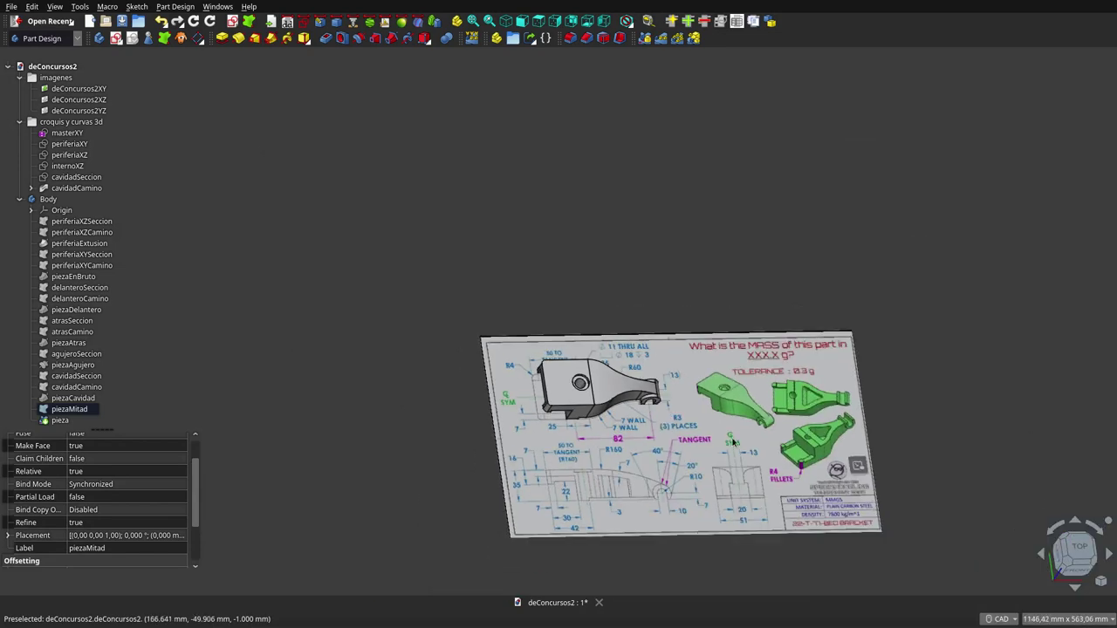
scroll(734, 442, up, 5)
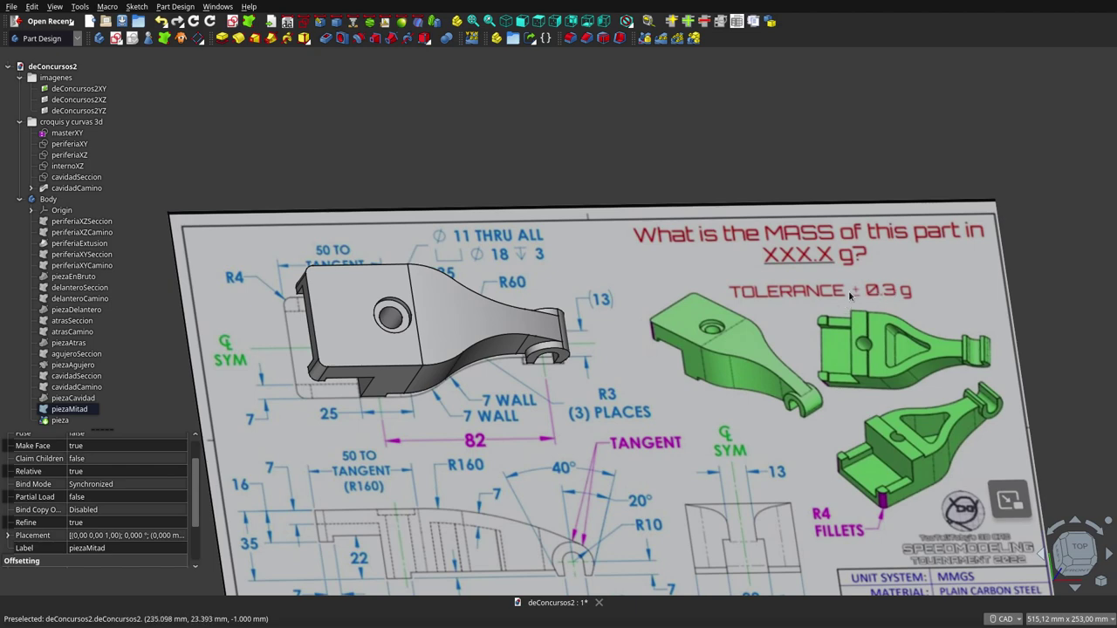
scroll(894, 297, down, 3)
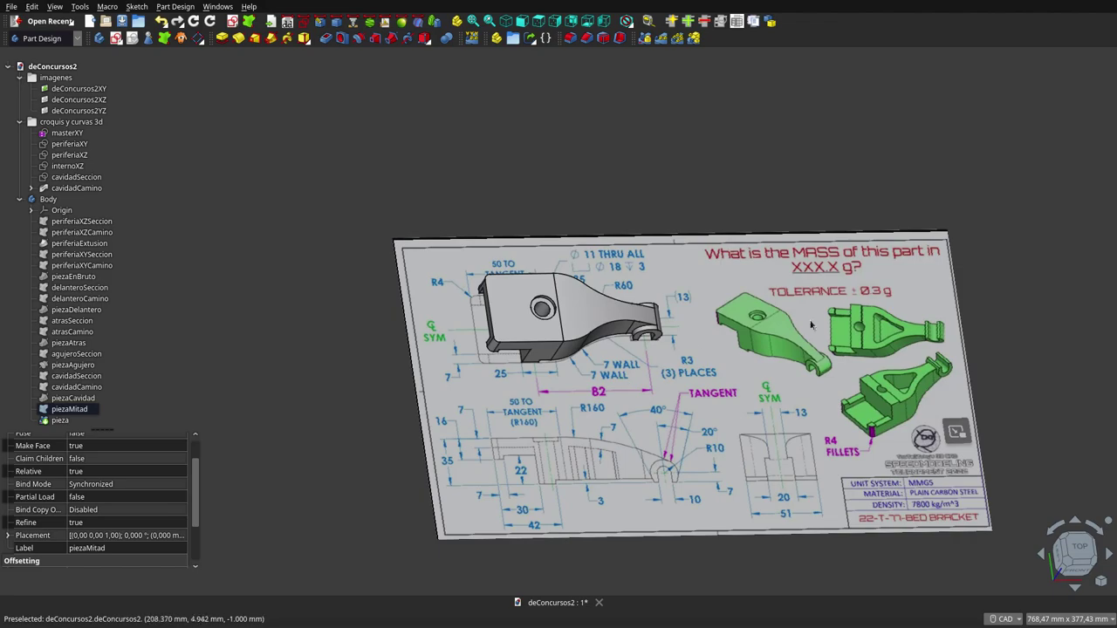
mouse_move(807, 322)
middle_down()
mouse_move(709, 240)
mouse_move(741, 253)
middle_up()
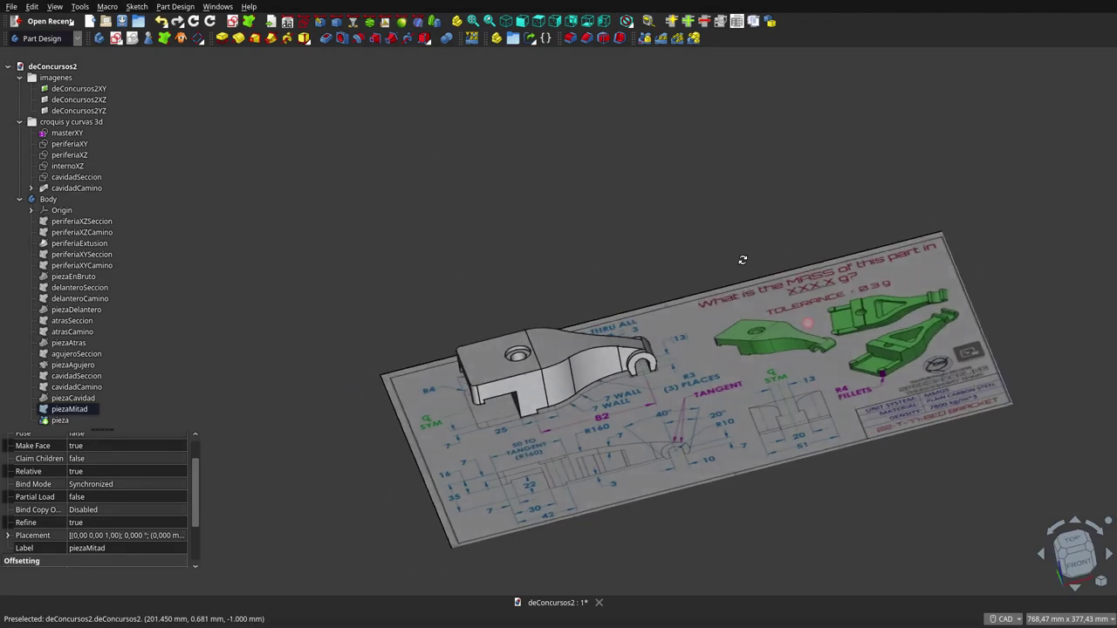
- Show the imagenes group's XY, XZ and YZ image planes and switch to Top view
click(59, 80)
key(space)
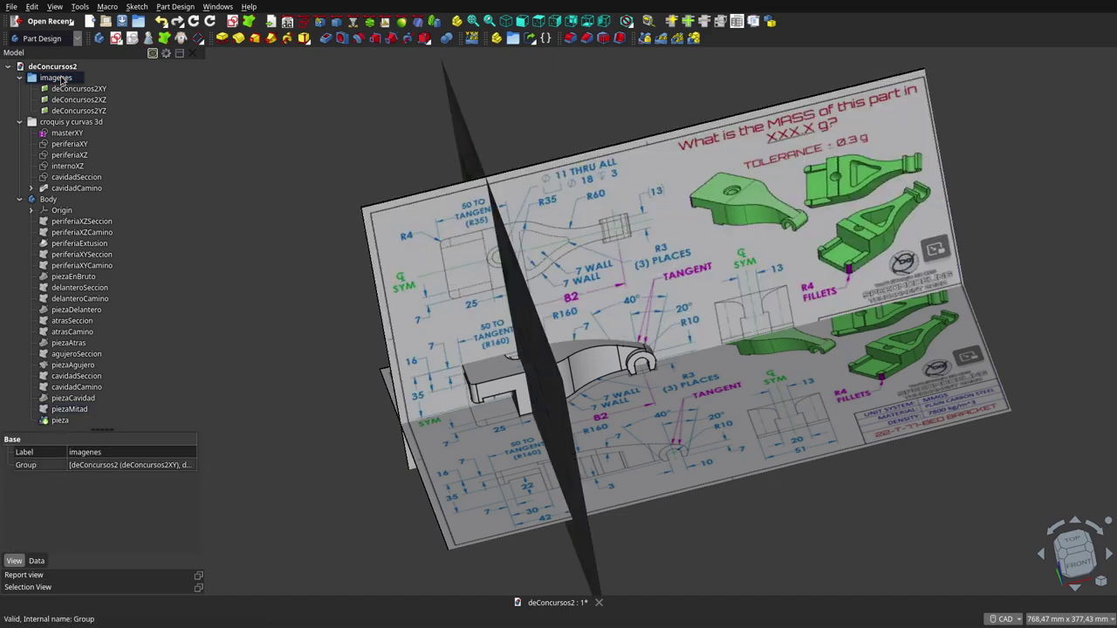
mouse_move(519, 271)
middle_down()
mouse_move(666, 458)
mouse_move(652, 339)
mouse_move(643, 458)
mouse_move(637, 445)
middle_up()
scroll(652, 338, up, 5)
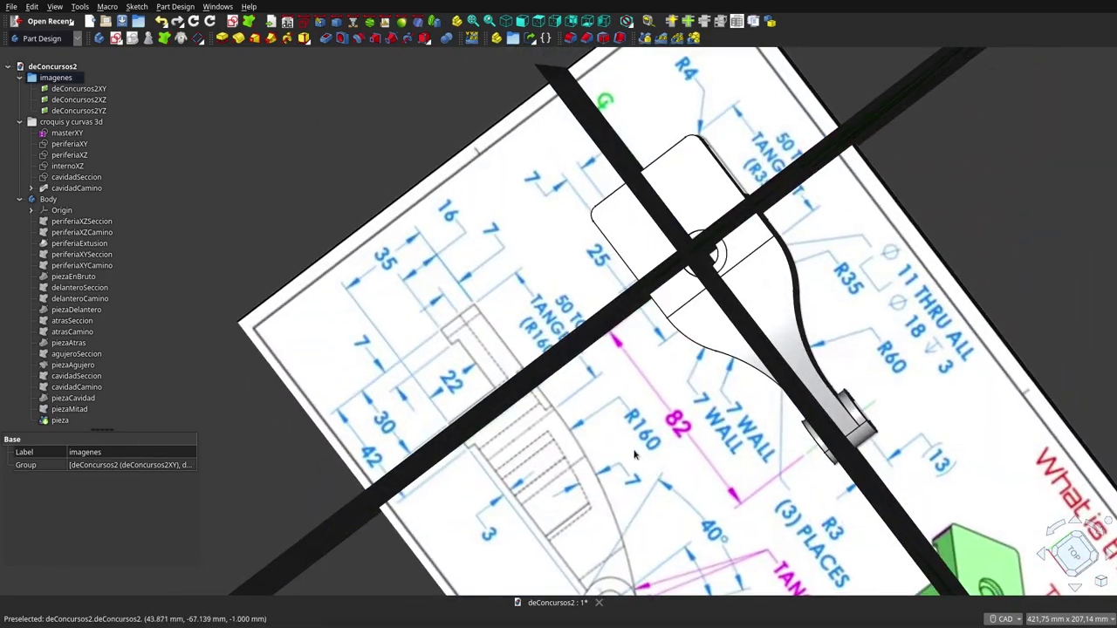
click(541, 32)
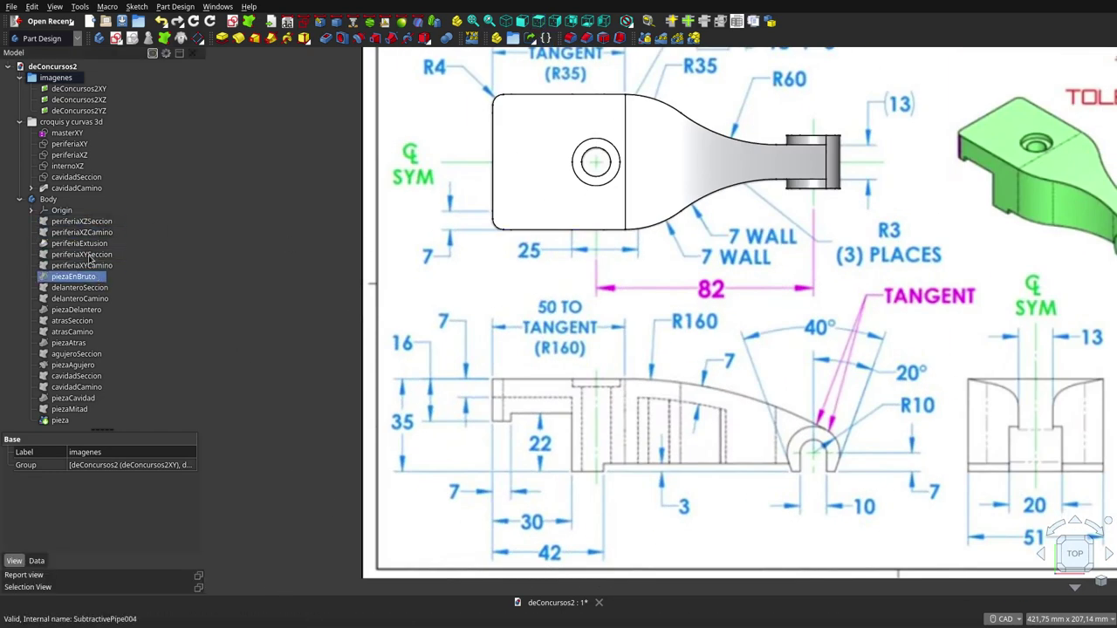
- Select Body to show Mass 665,802 g and Volume 85,359 ml, then view from the front
click(66, 201)
key(space)
key(space)
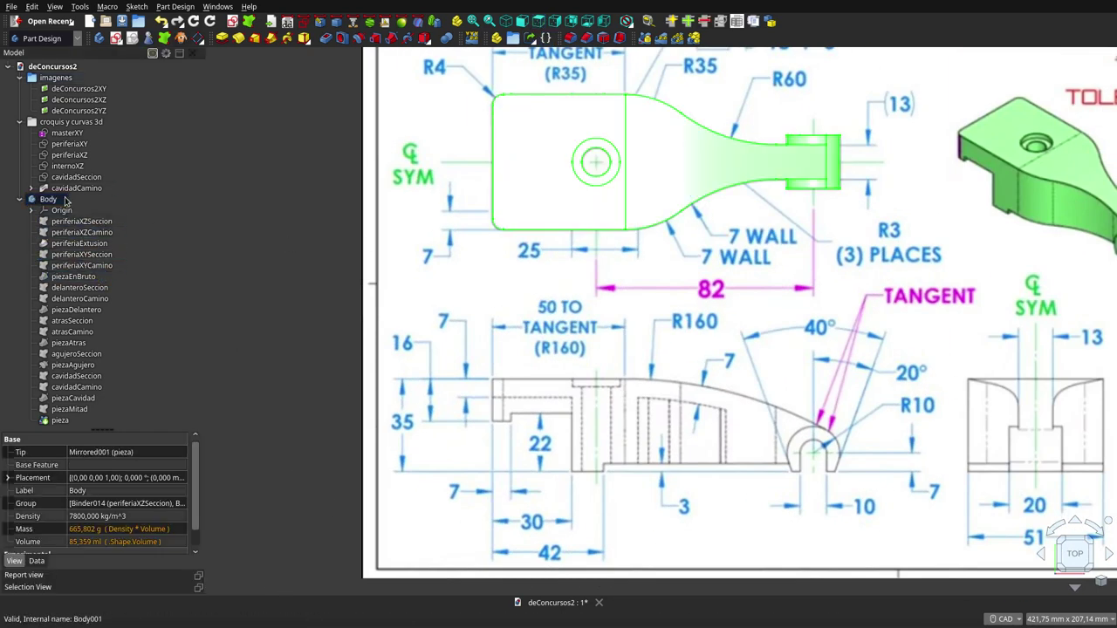
key(space)
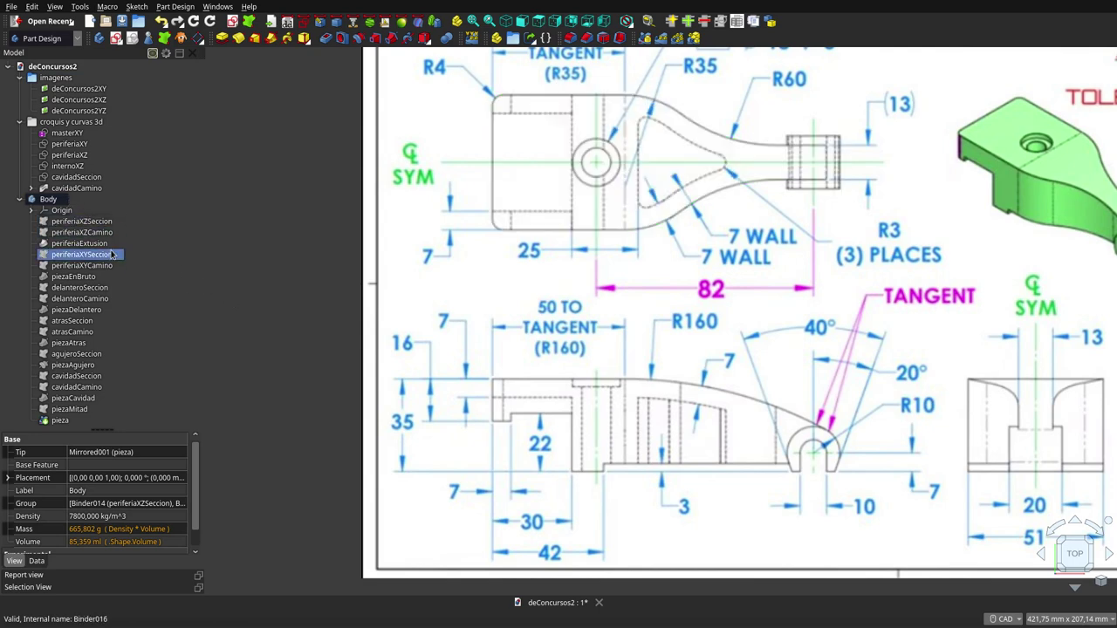
key(space)
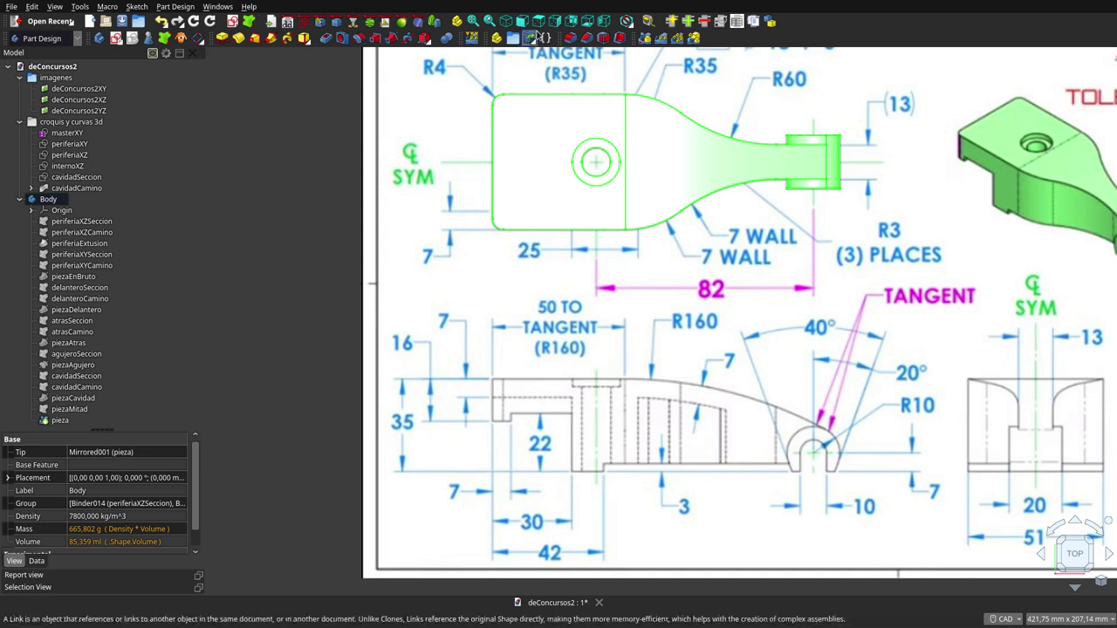
click(525, 22)
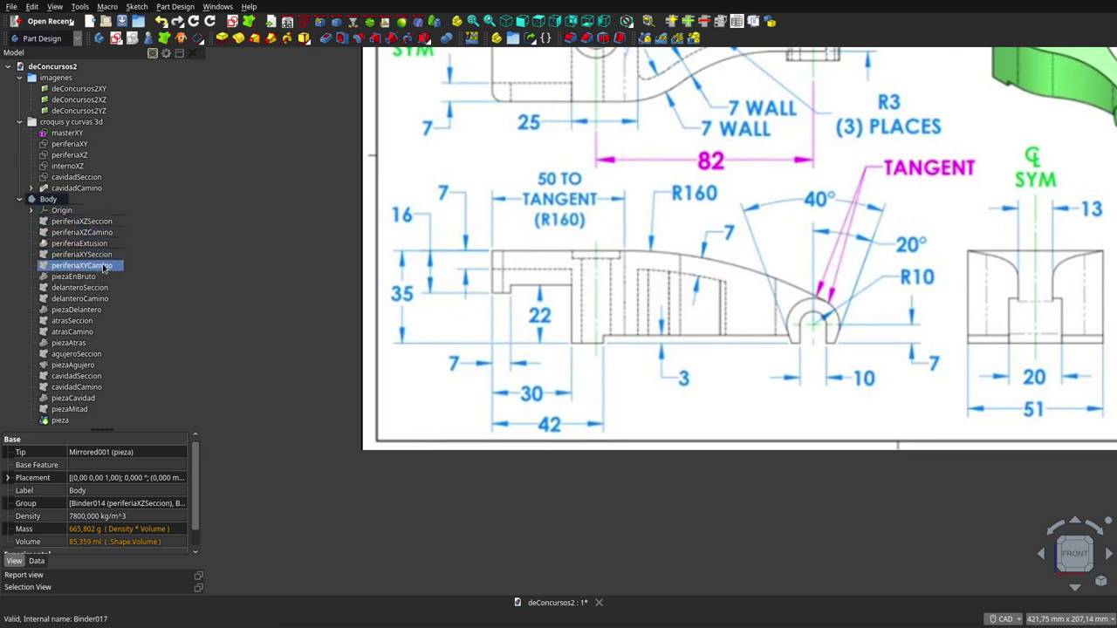
- Compare the bracket with the drawings from Right and Bottom views, selecting periferiaXZSeccion and Origin
click(556, 23)
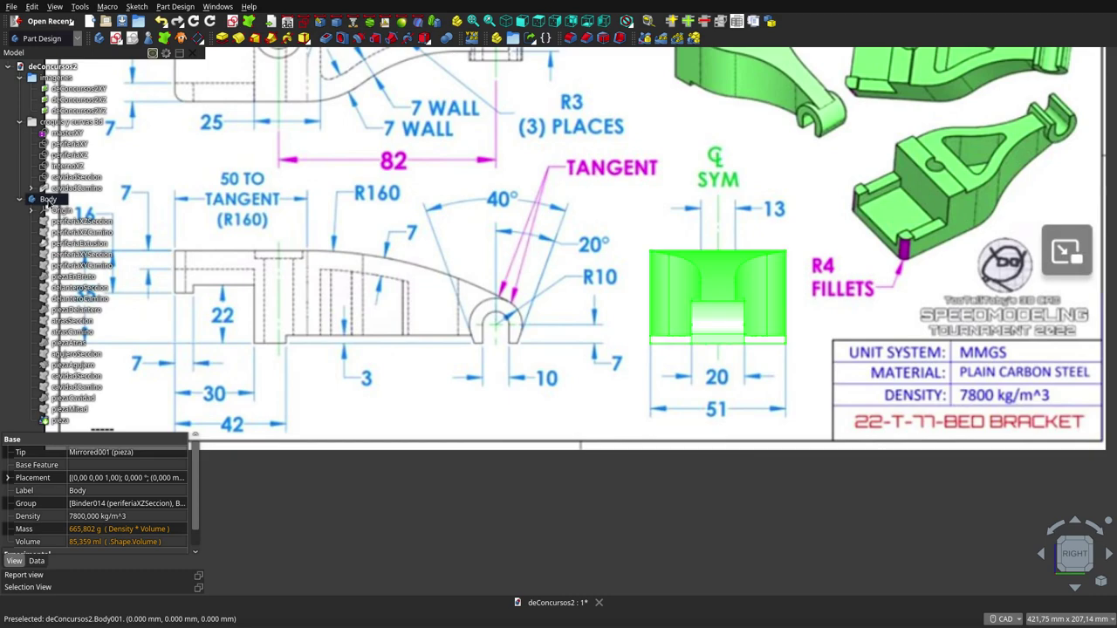
scroll(541, 308, down, 2)
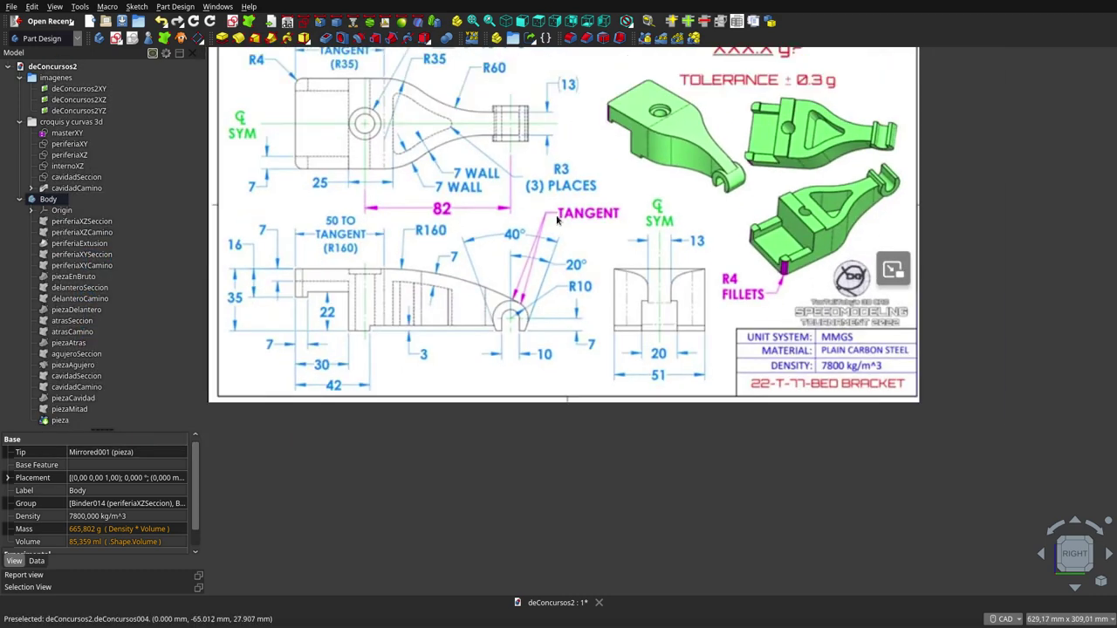
key(5)
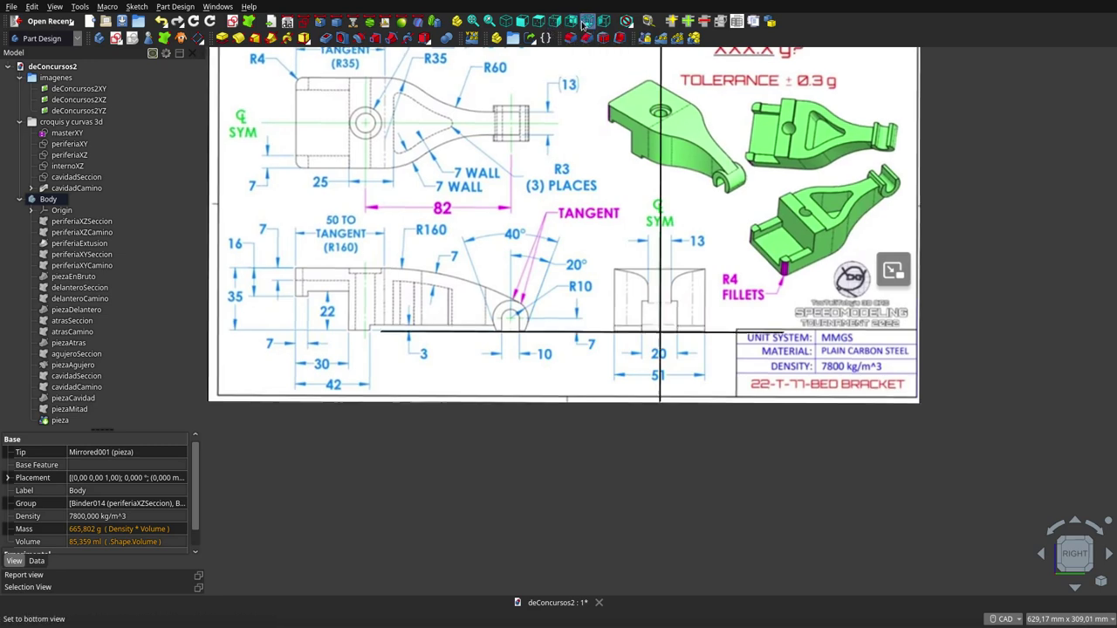
click(87, 223)
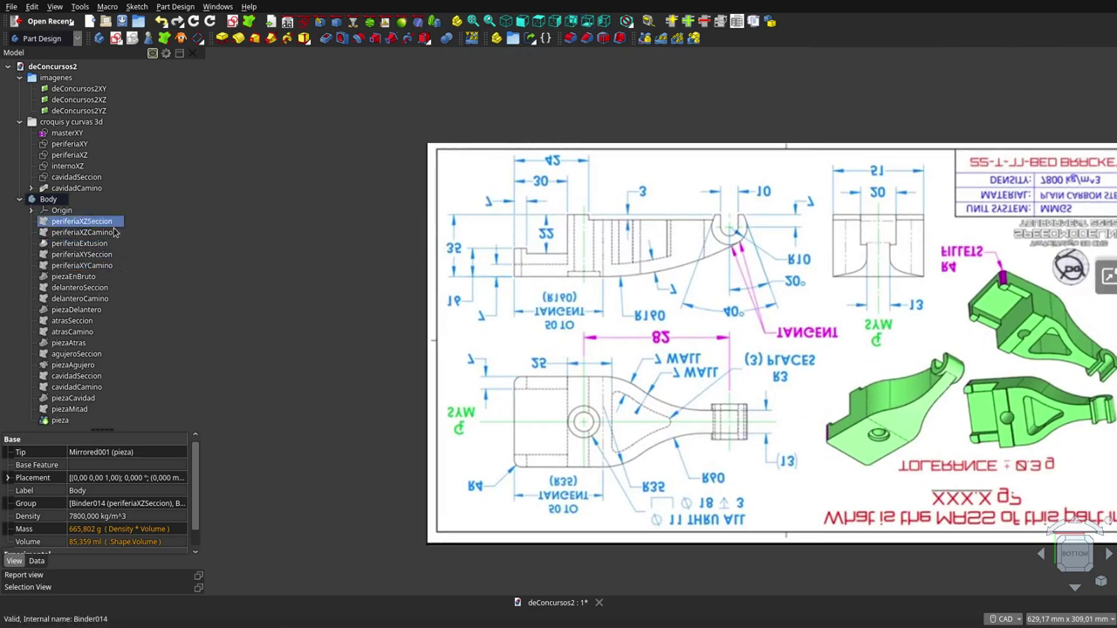
click(82, 210)
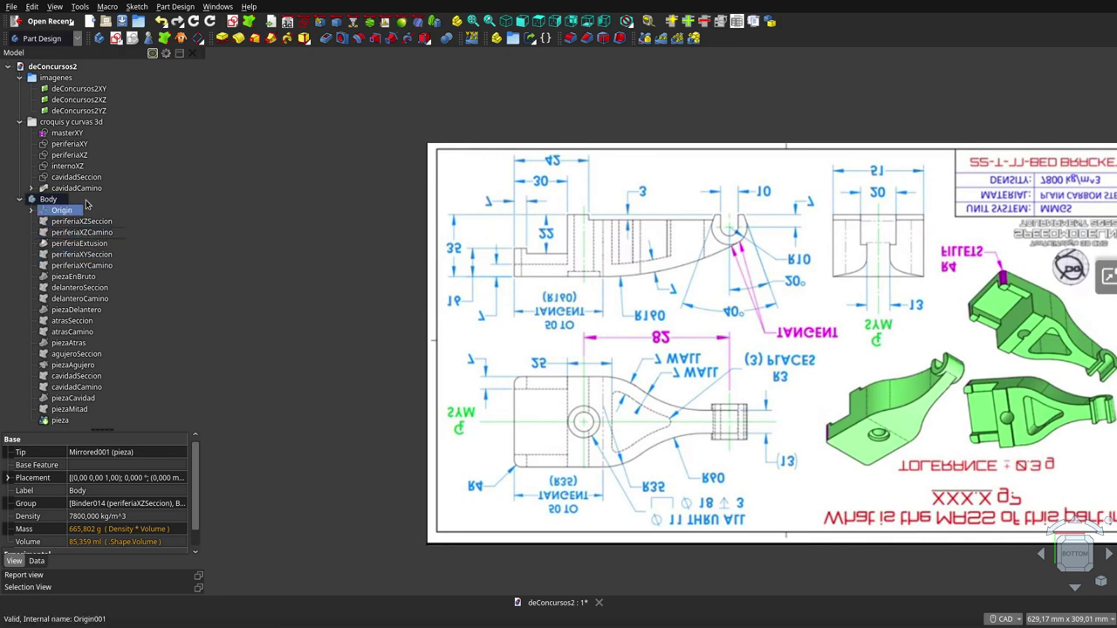
ctrl+click(85, 208)
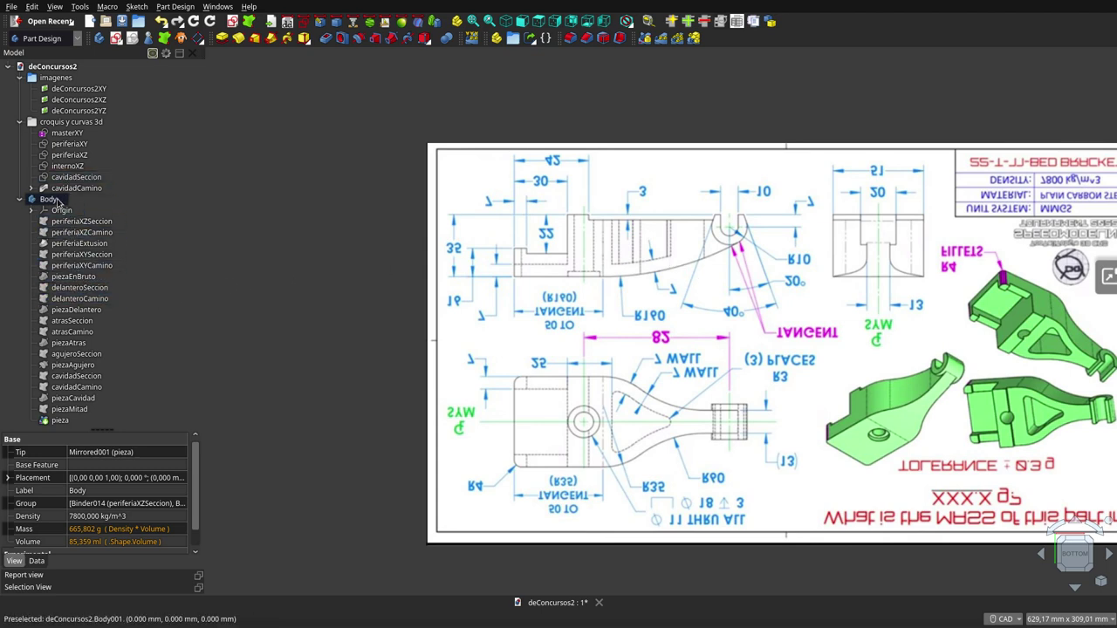
- Toggle the deConcursos2XY image plane's visibility, then check the fit from Isometric and Front views
click(95, 91)
key(space)
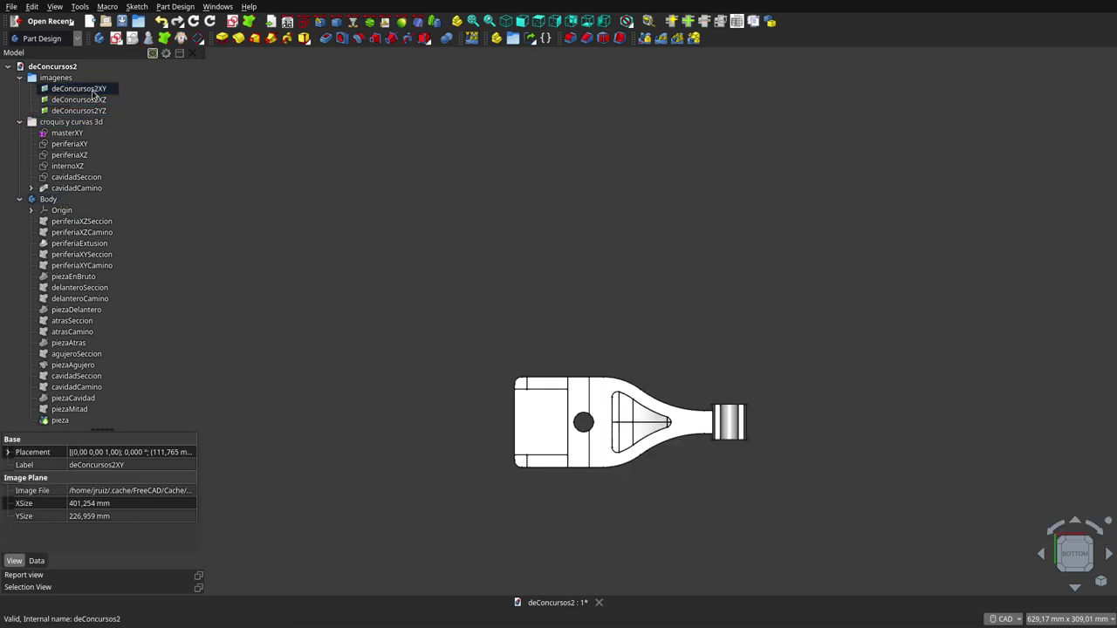
key(space)
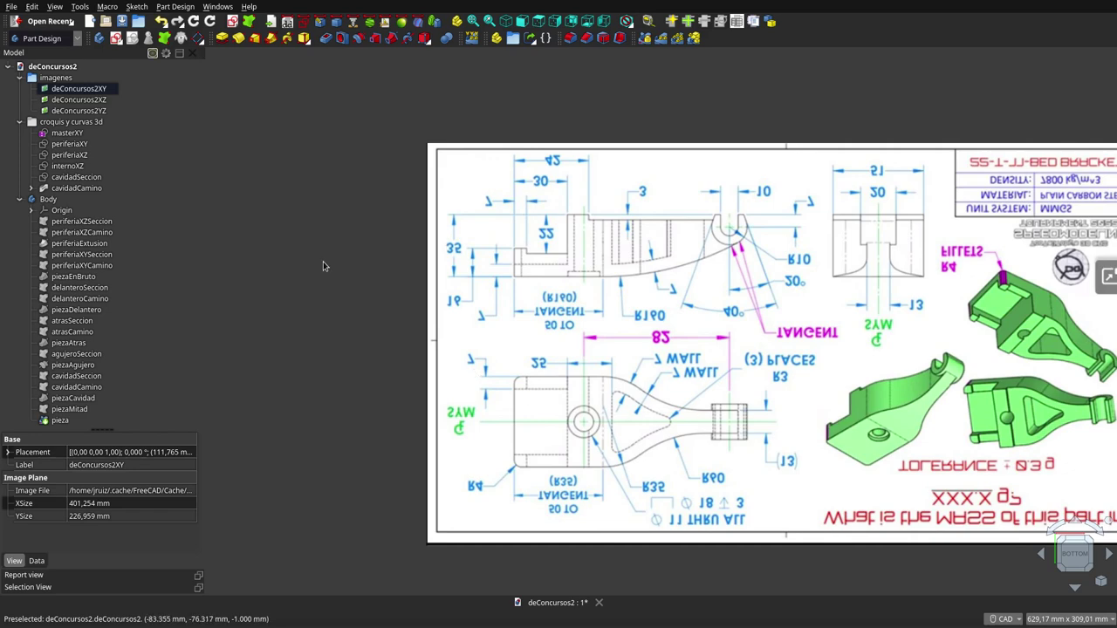
key(space)
key(space)
key(space)
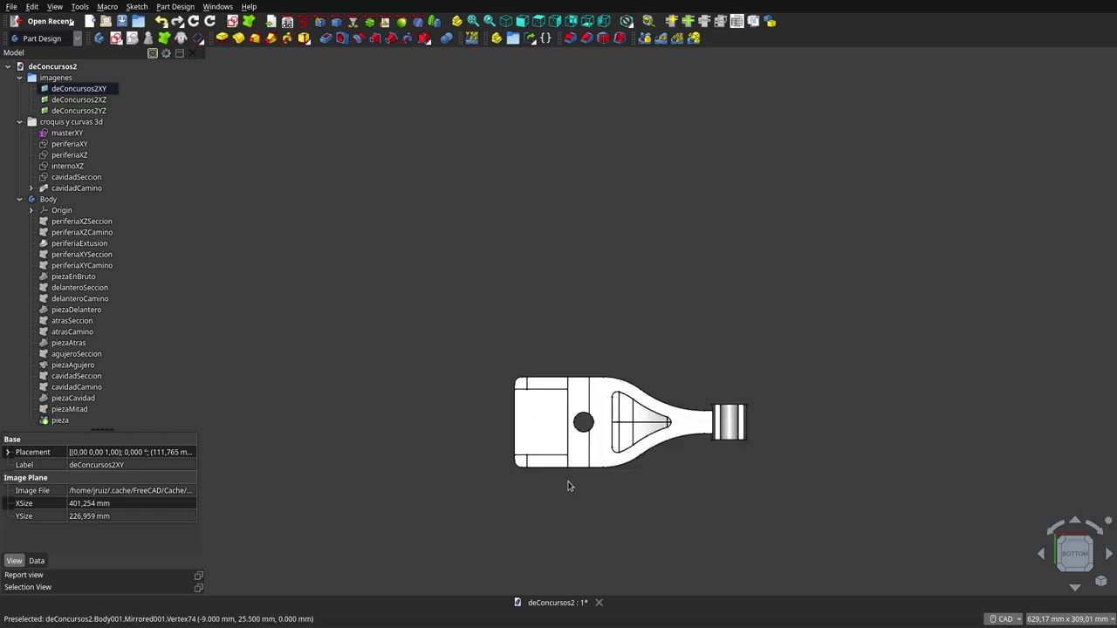
key(space)
key(space)
key(space)
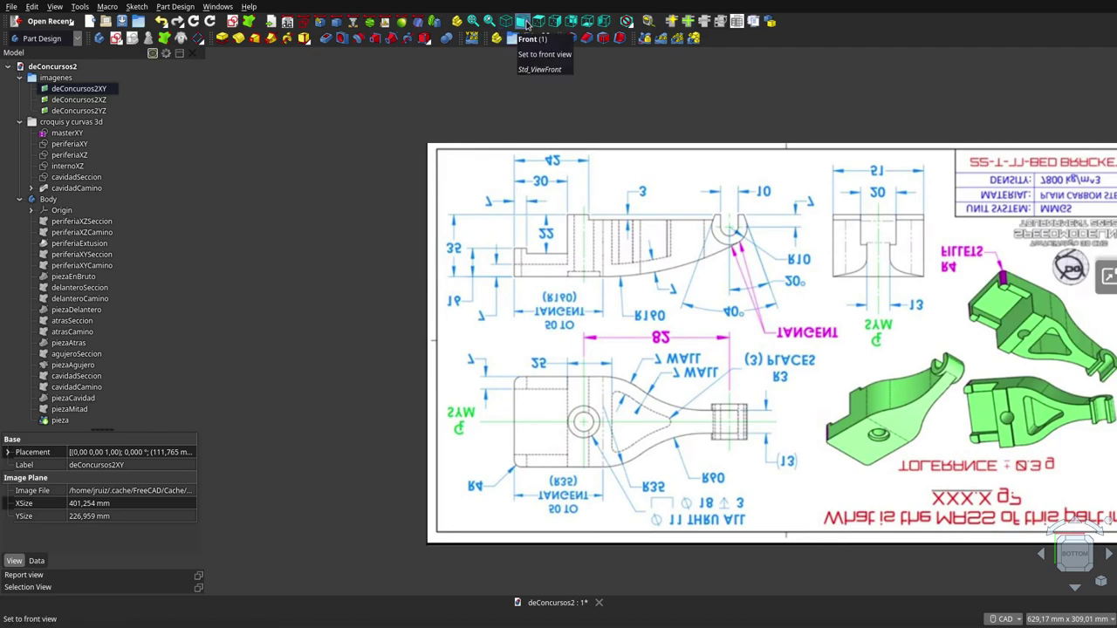
click(505, 21)
scroll(547, 401, down, 2)
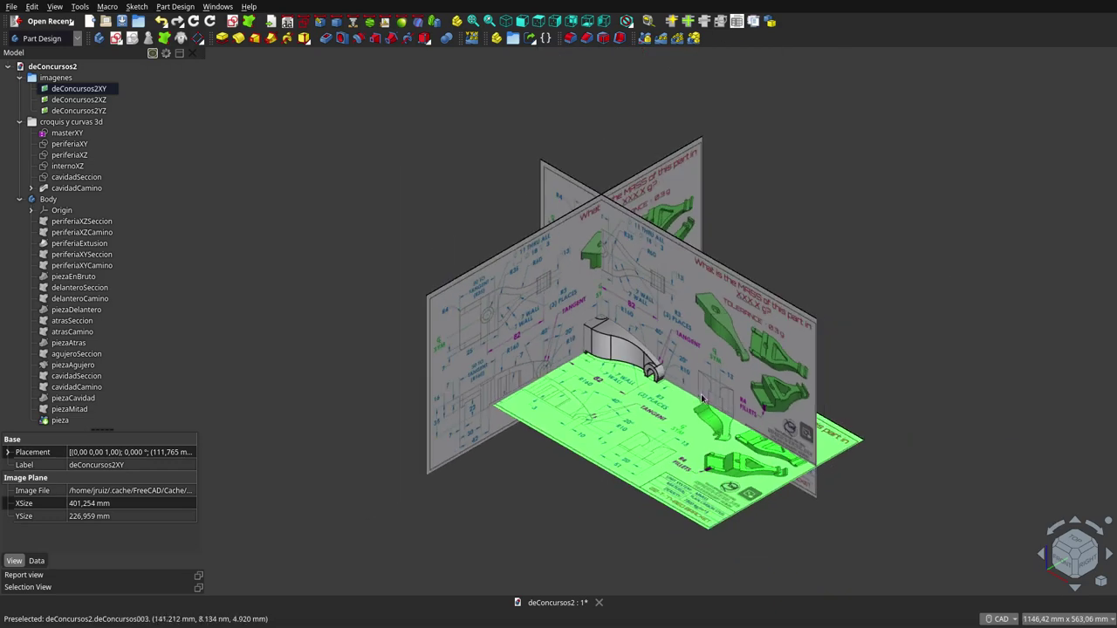
middle_drag(728, 422, 615, 506)
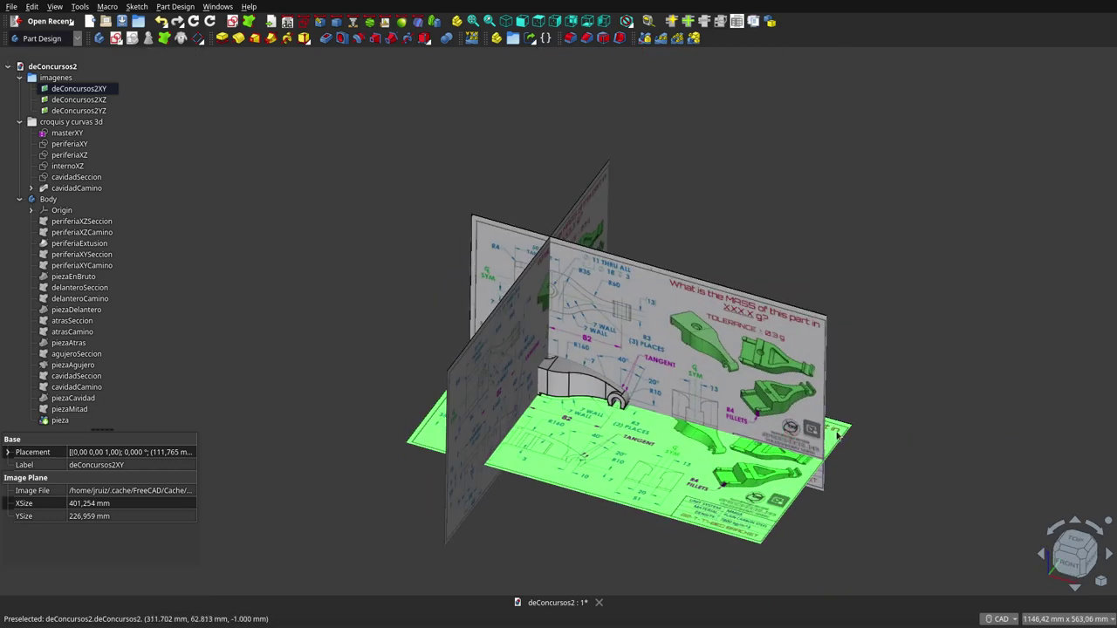
scroll(615, 506, up, 1)
scroll(615, 506, up, 1)
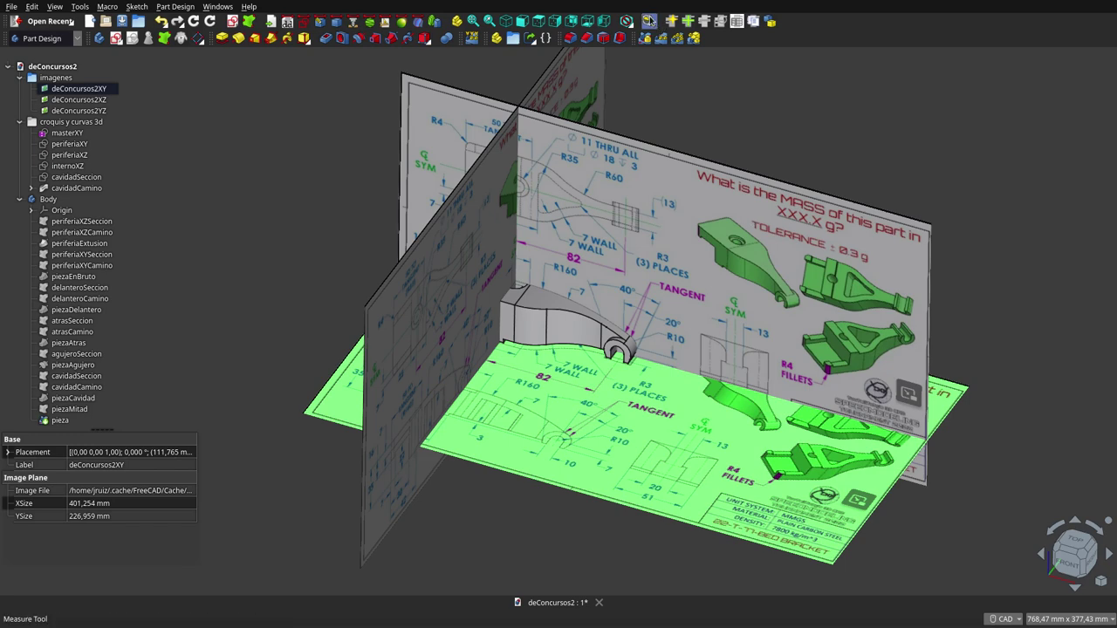
click(521, 20)
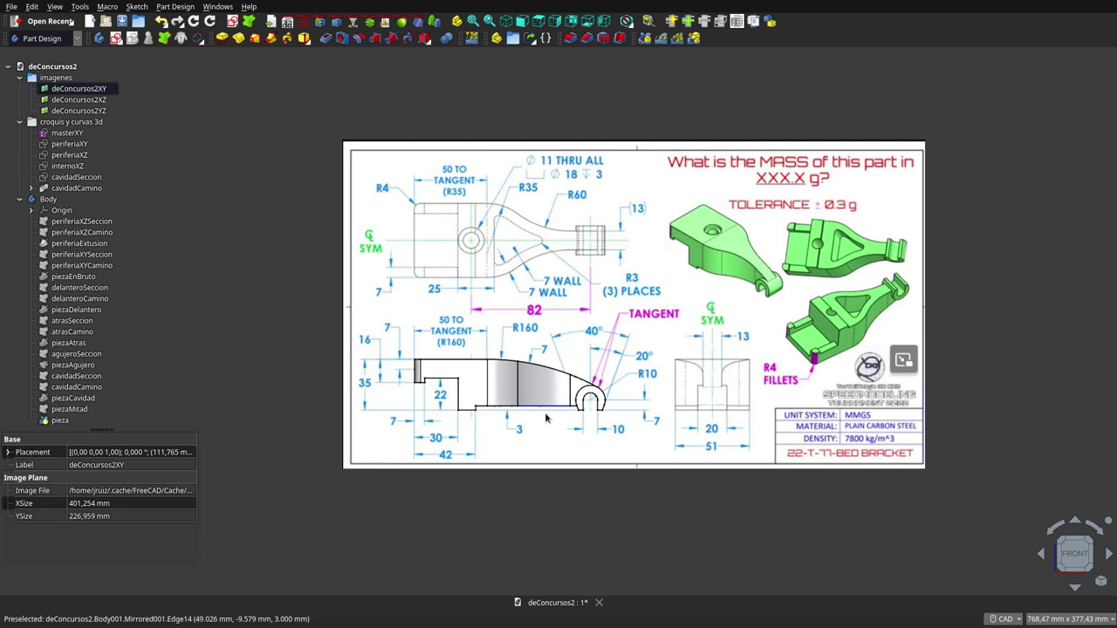
- Show the Body's Mass and Volume, then open Add Property with PropertyVolume type and cancel it
click(37, 202)
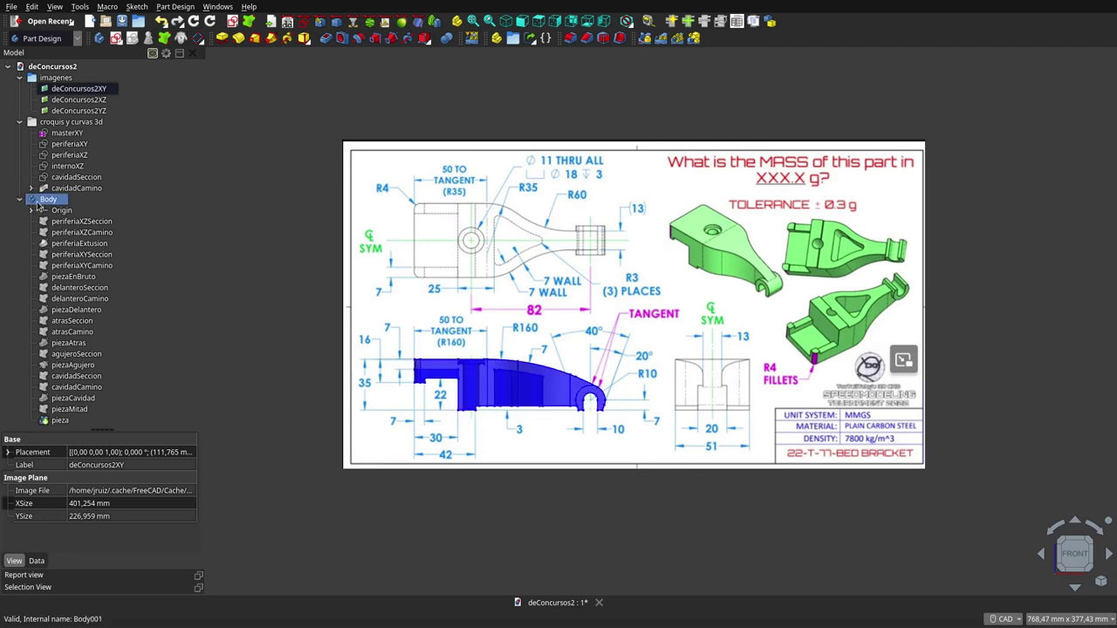
click(37, 203)
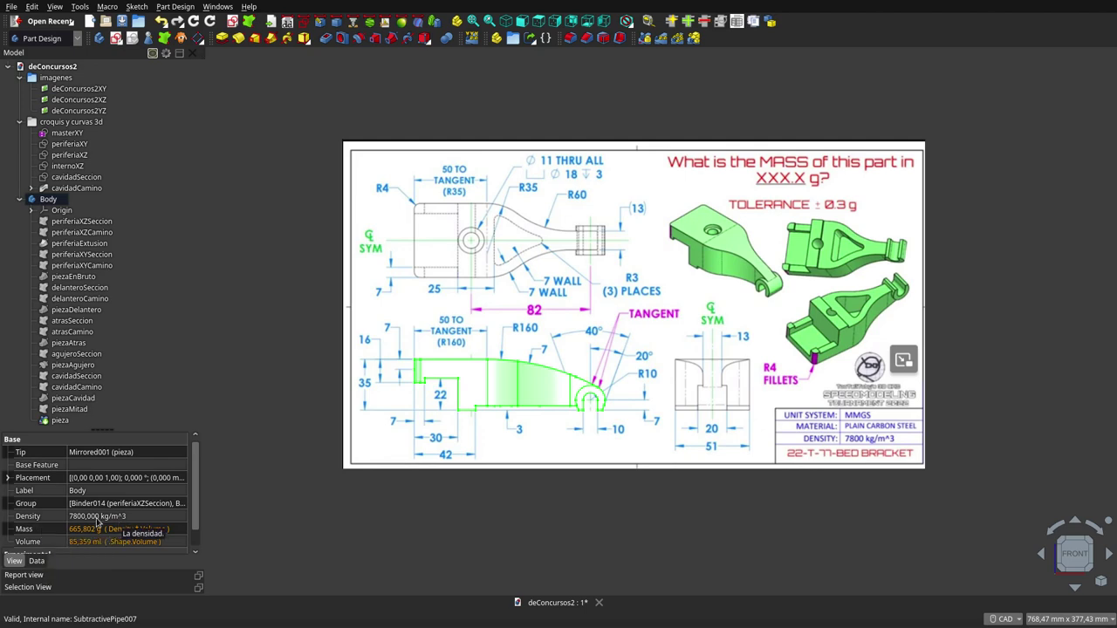
right_click(54, 452)
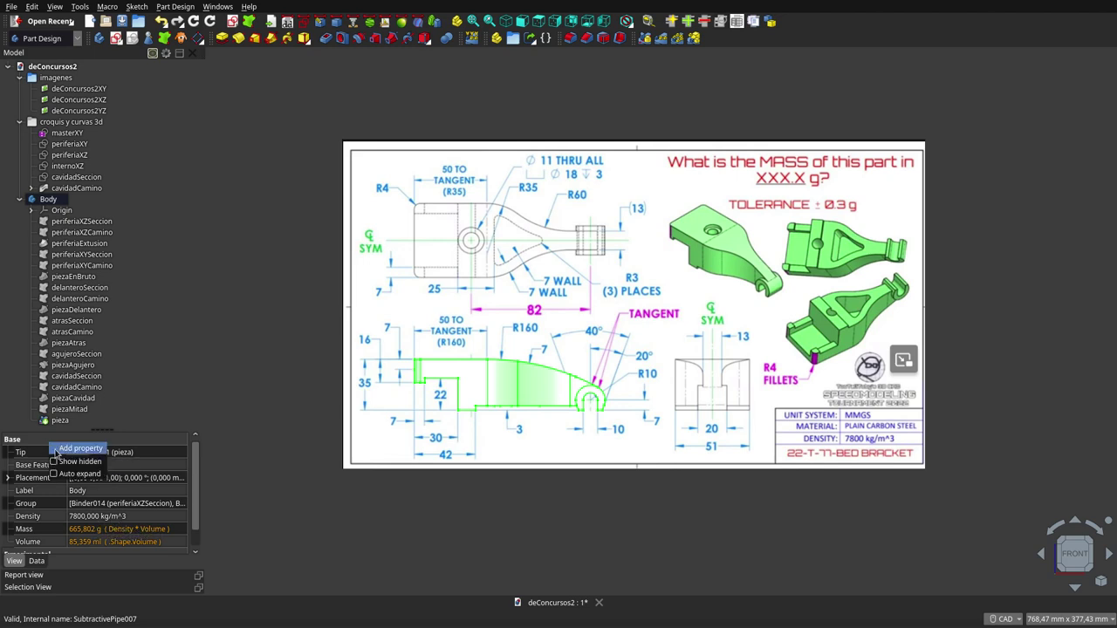
click(58, 448)
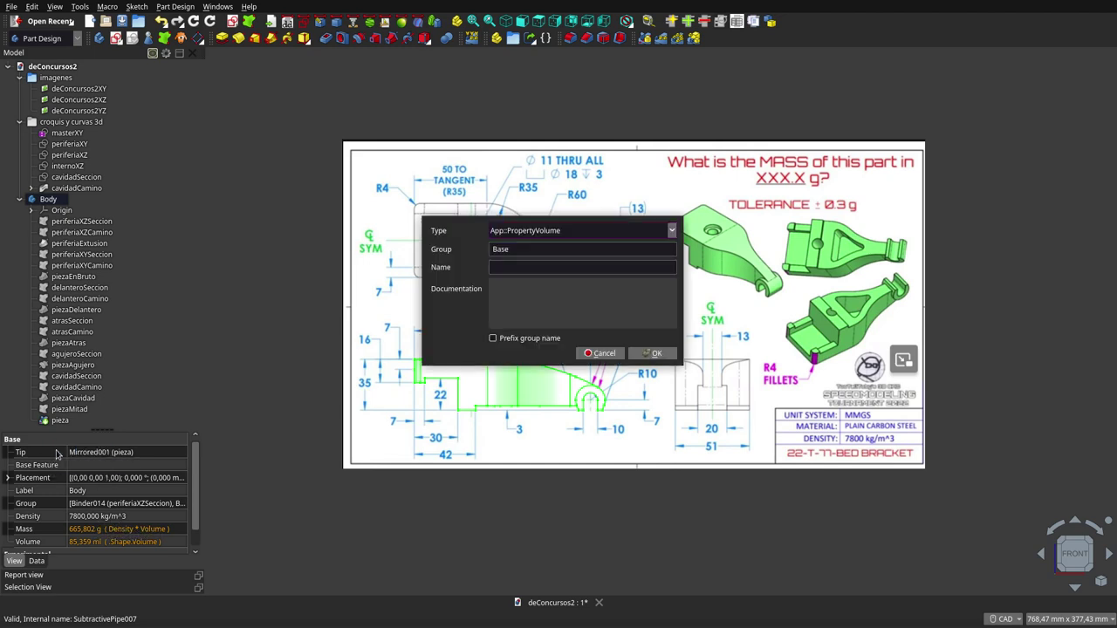
click(671, 229)
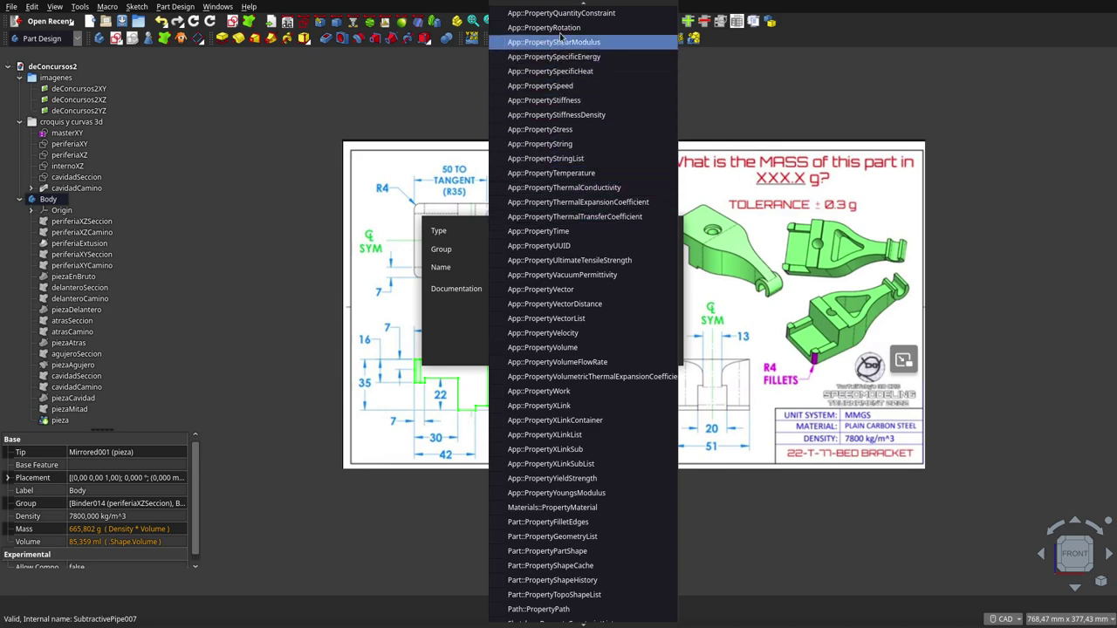
scroll(557, 37, up, 7)
scroll(557, 37, up, 4)
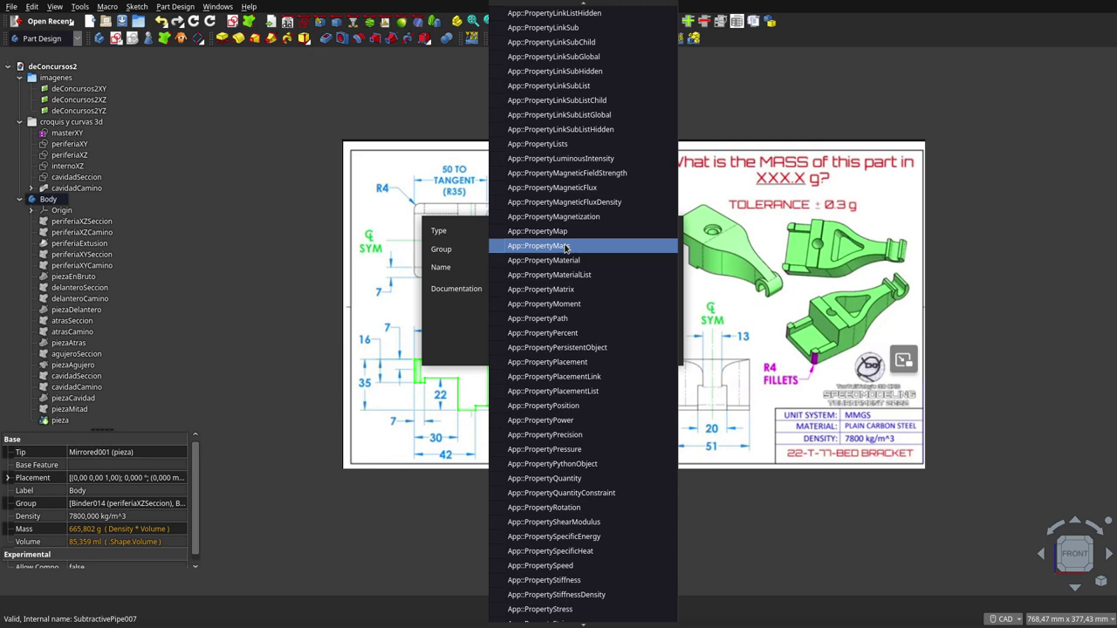
scroll(567, 75, up, 5)
scroll(568, 75, up, 5)
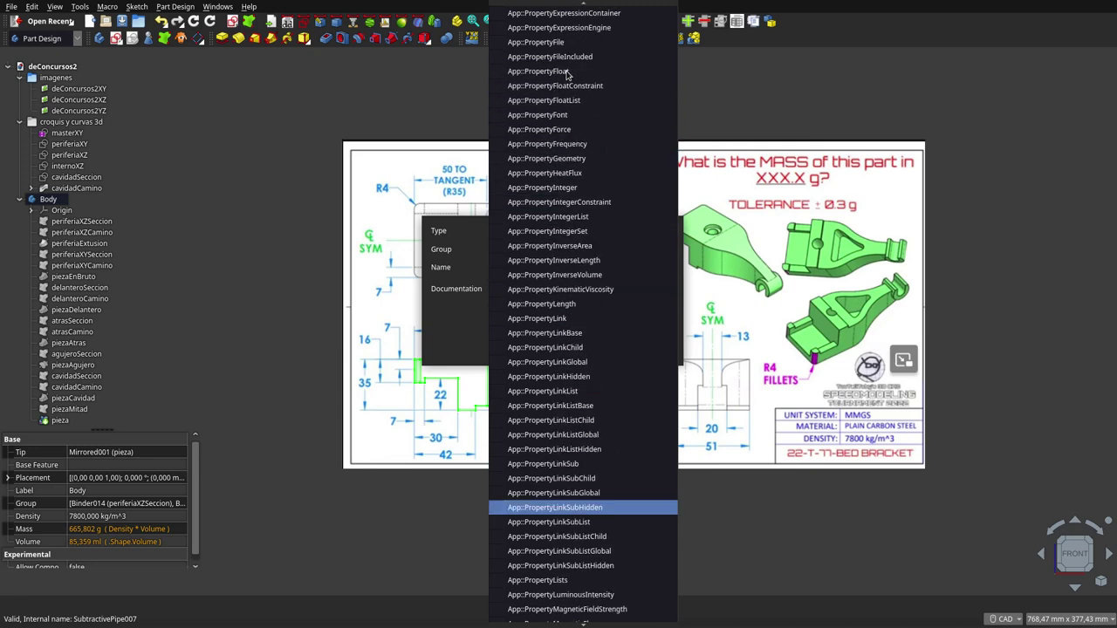
scroll(567, 75, up, 6)
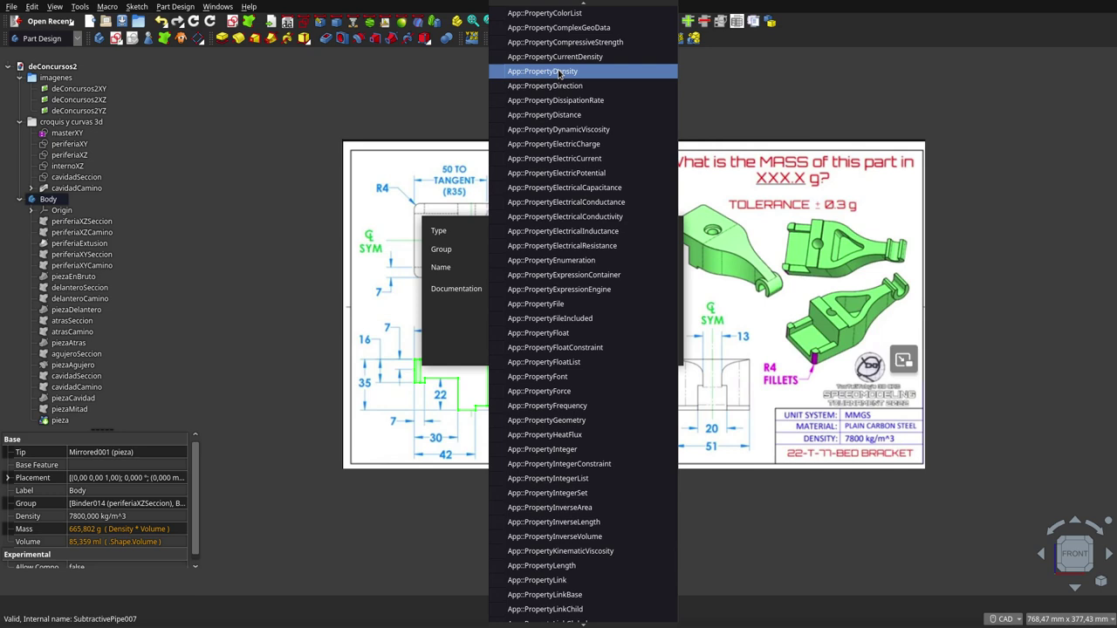
click(707, 81)
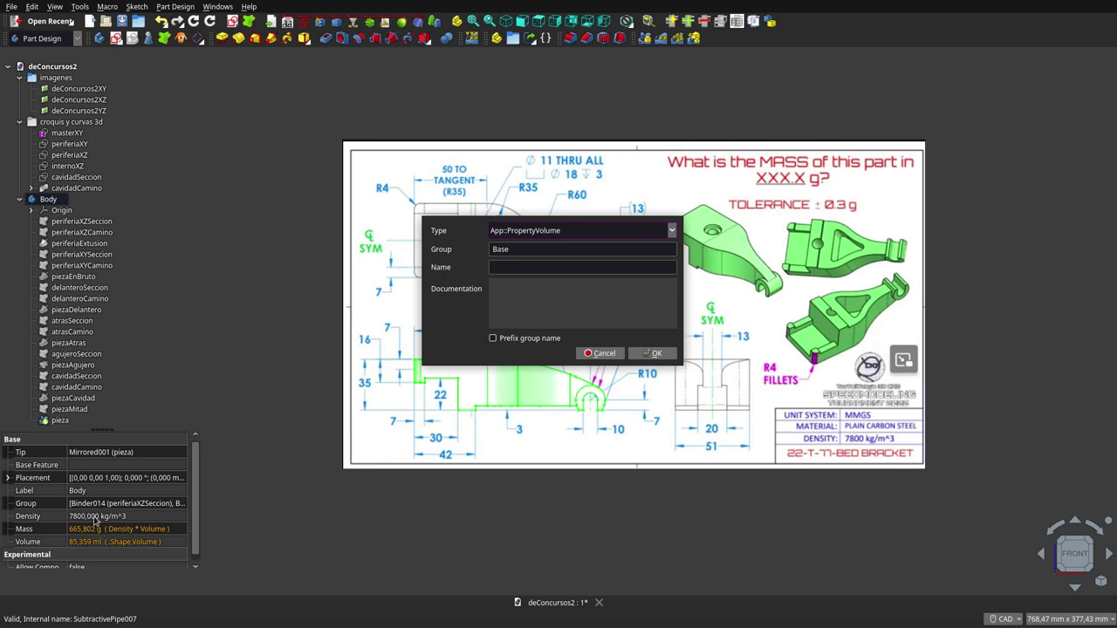
click(596, 358)
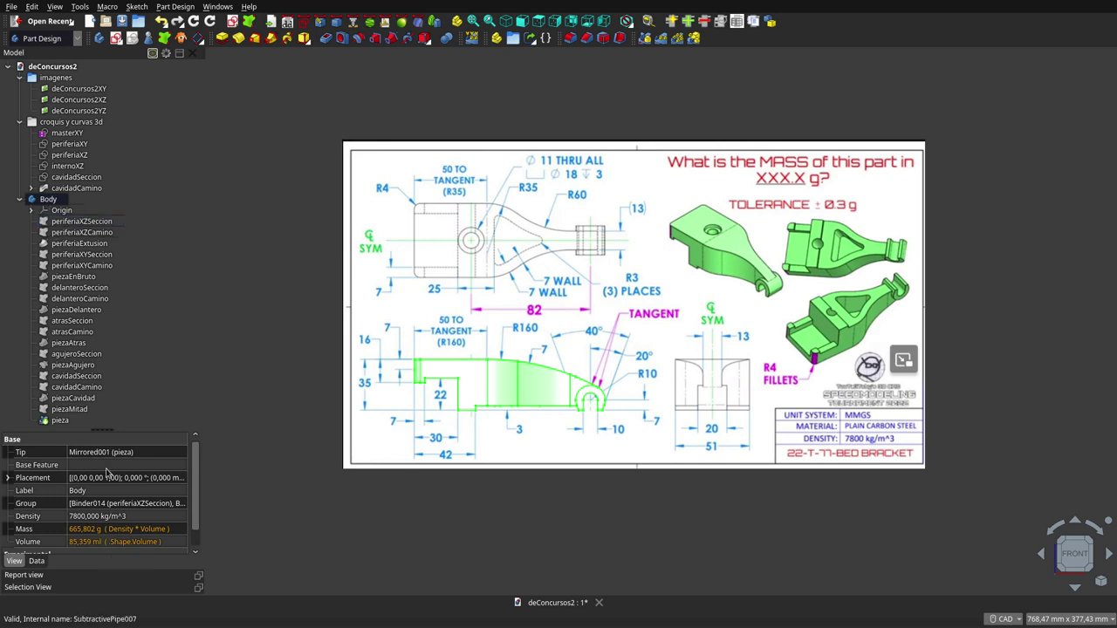
- Check the options for the Body's Mass property (665,802 g), then dismiss them without changes
right_click(111, 535)
key(Escape)
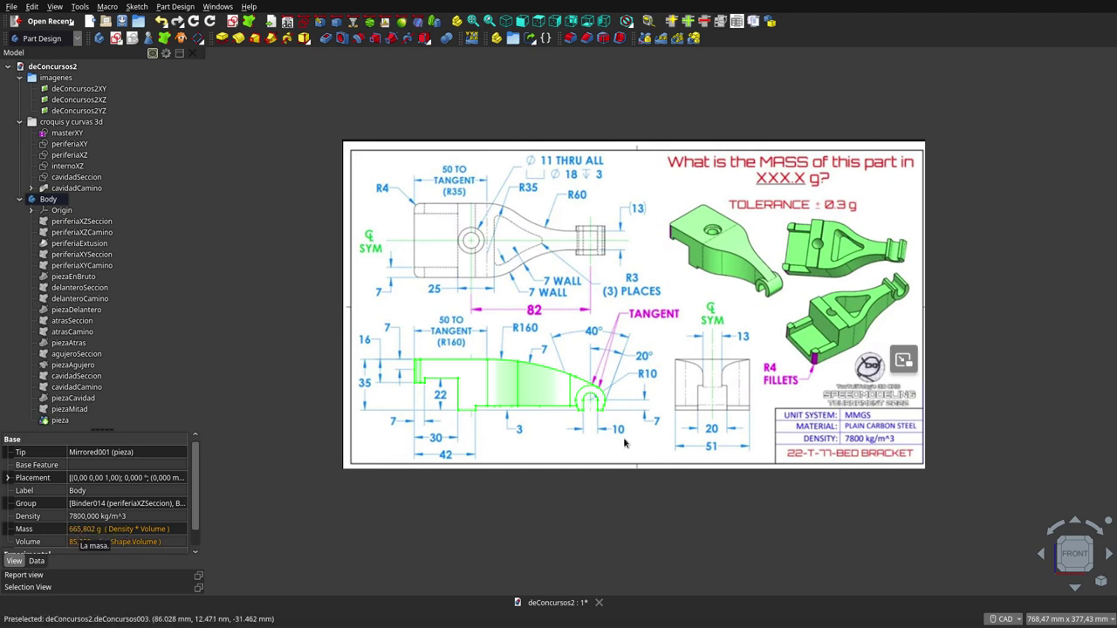
scroll(680, 405, down, 1)
scroll(590, 521, up, 1)
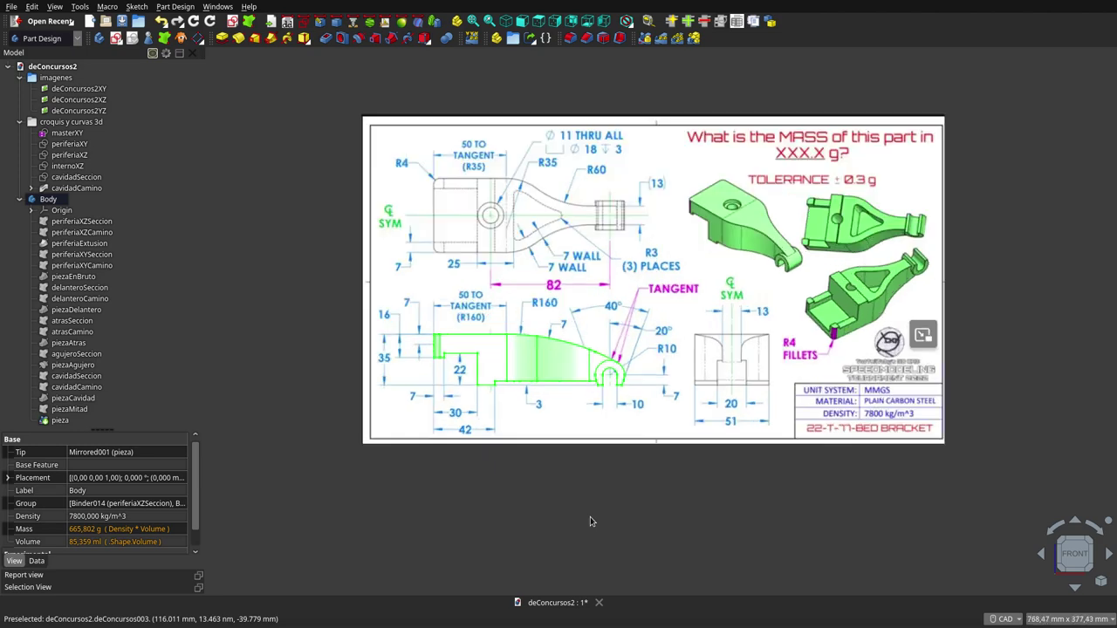
scroll(590, 521, up, 1)
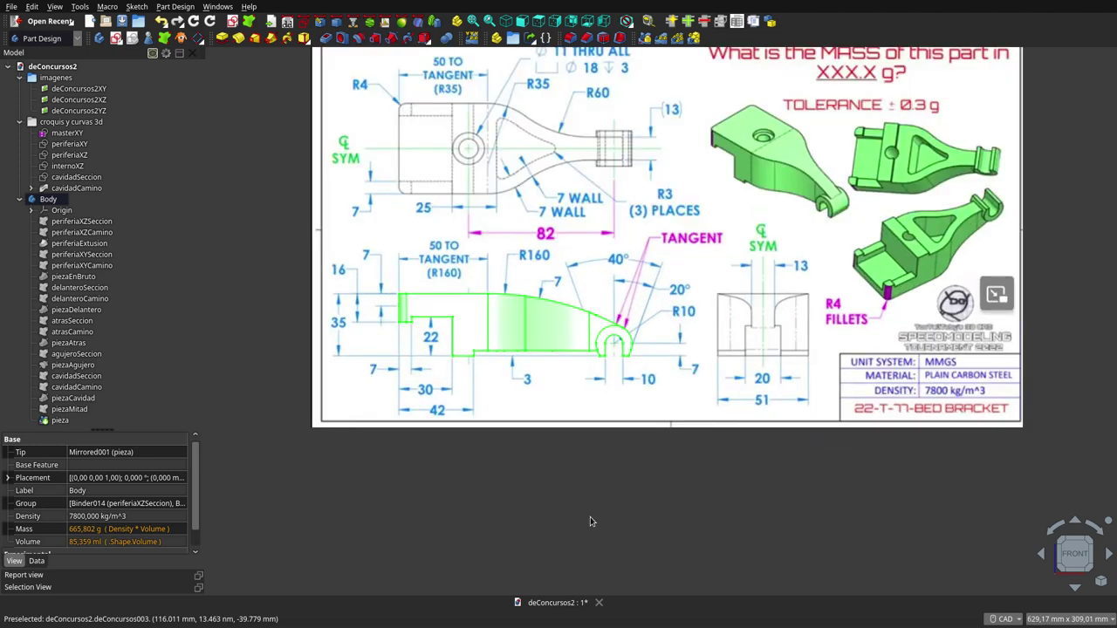
- Fold up the Body's feature list in the tree, leaving the bracket over the side elevation
click(19, 200)
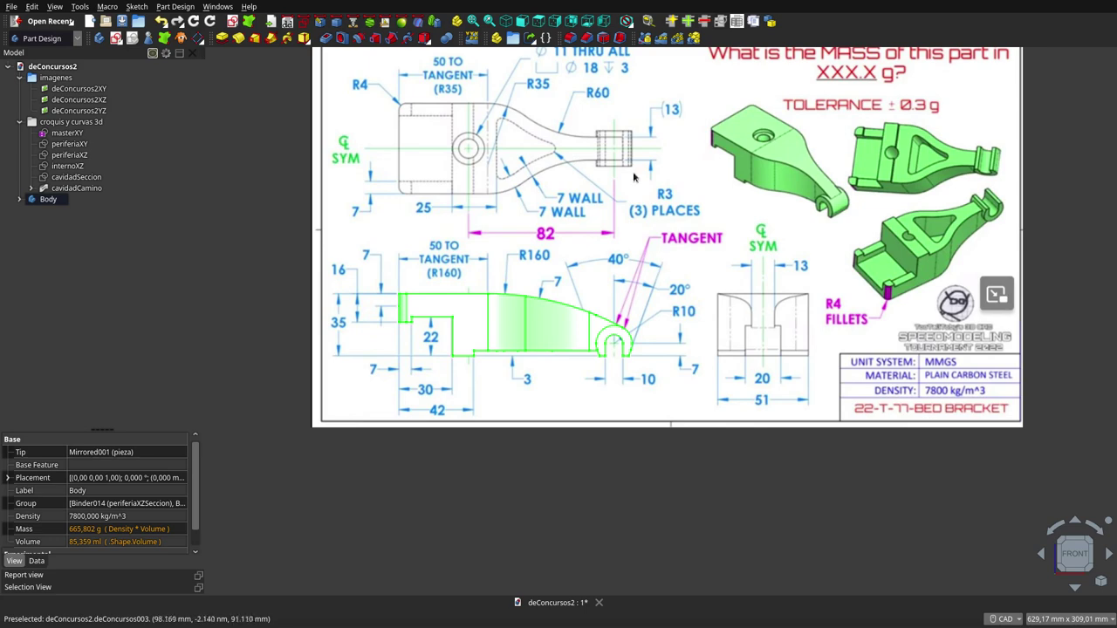
scroll(635, 148, up, 2)
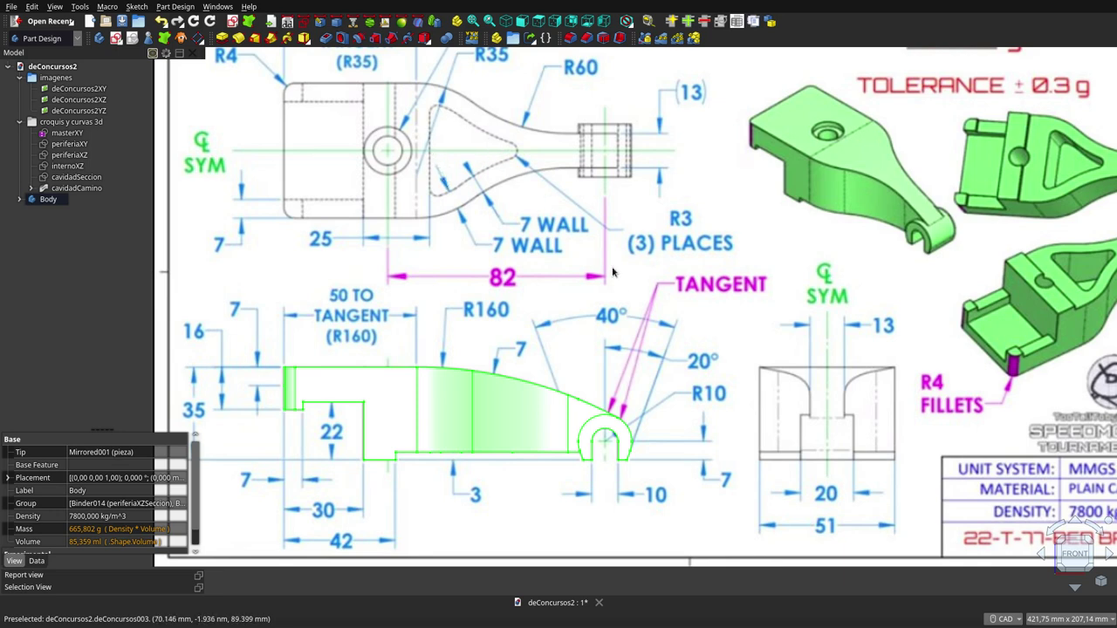
scroll(620, 302, down, 1)
scroll(550, 310, down, 1)
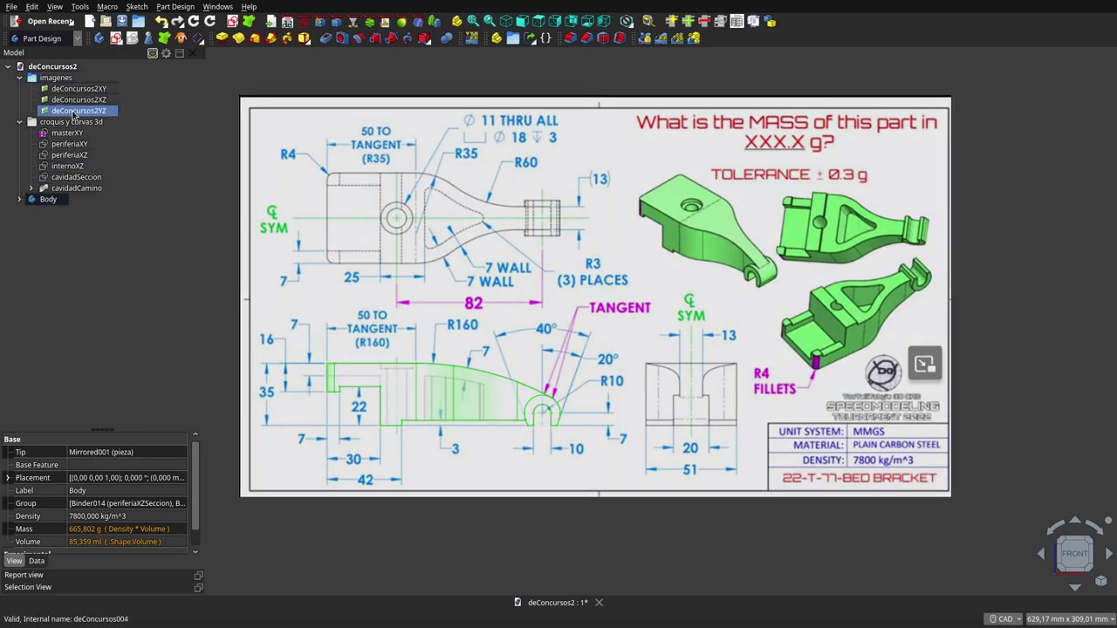
click(68, 167)
middle_drag(628, 335, 616, 385)
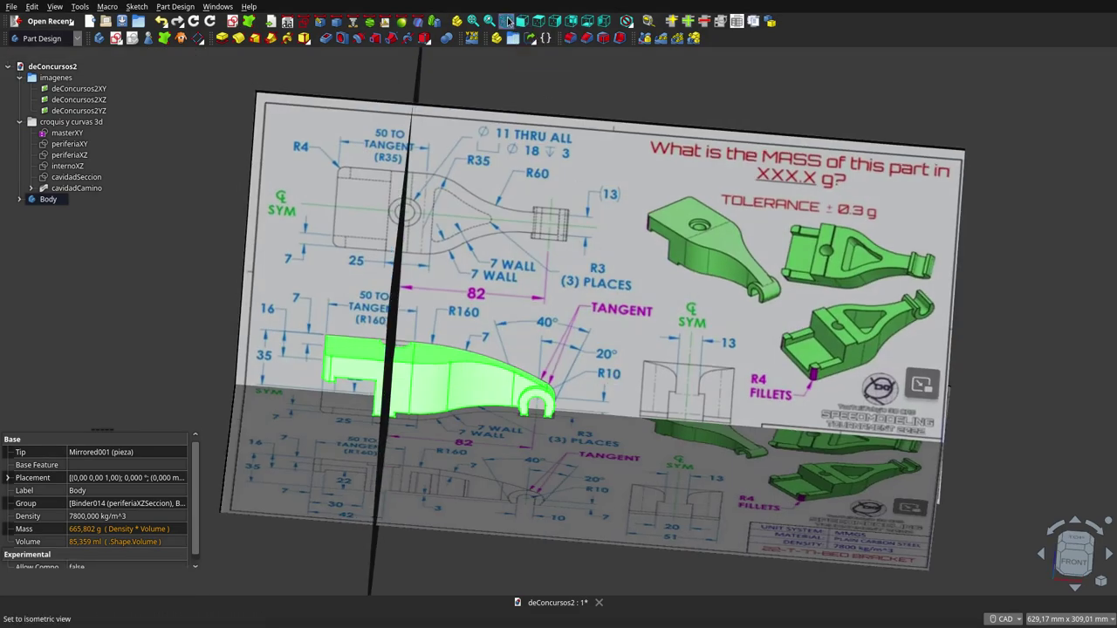
click(506, 21)
scroll(558, 333, up, 3)
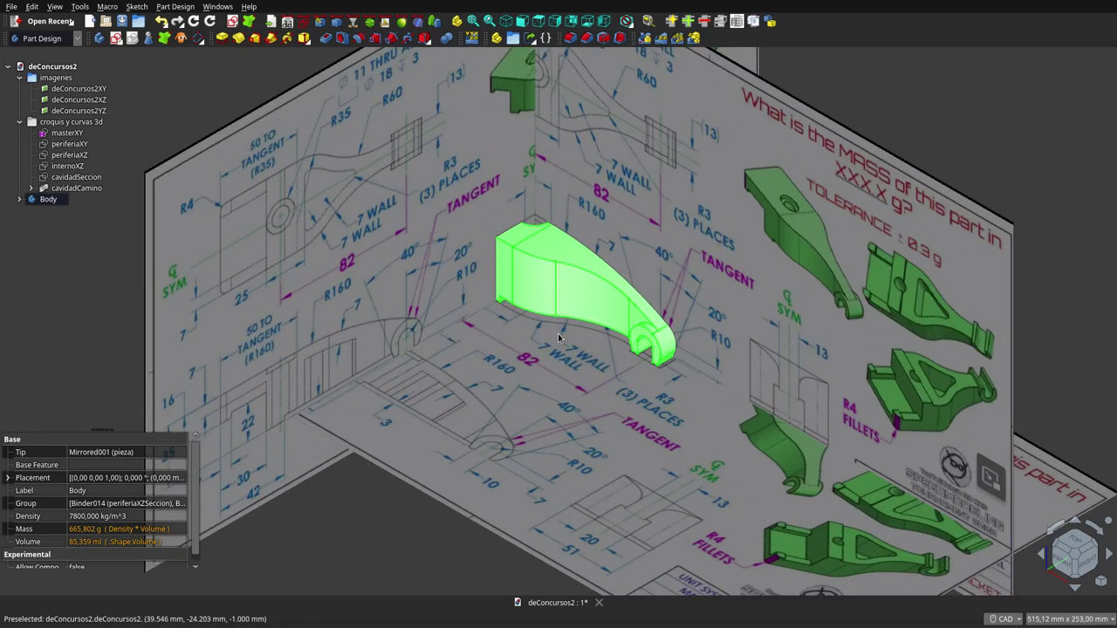
scroll(556, 331, up, 3)
click(555, 332)
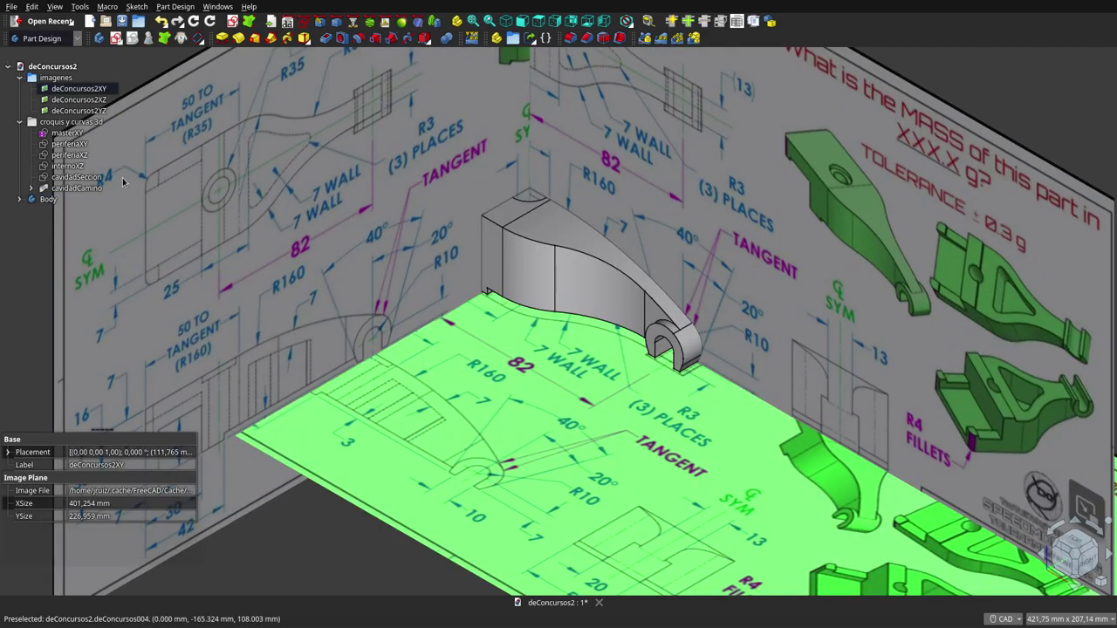
click(45, 200)
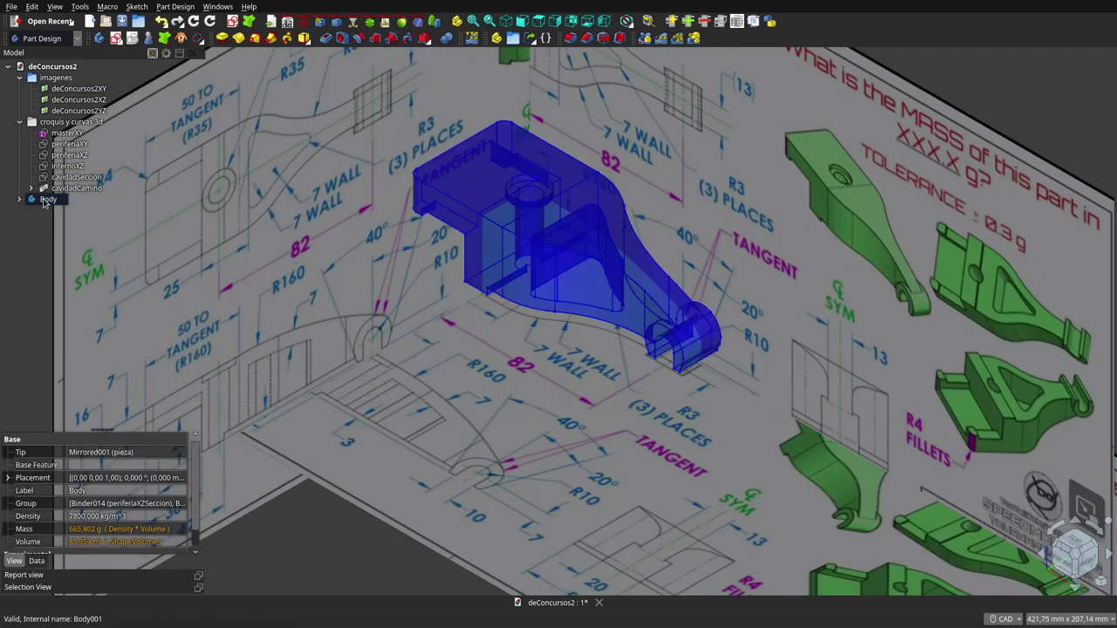
key(space)
key(space)
key(space)
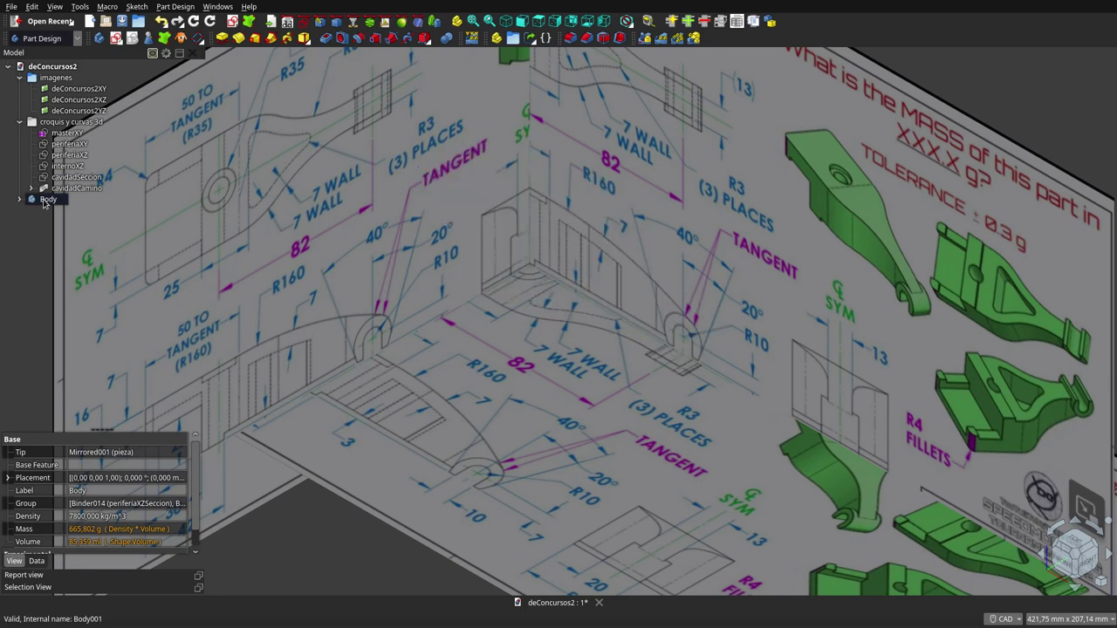
key(space)
key(space)
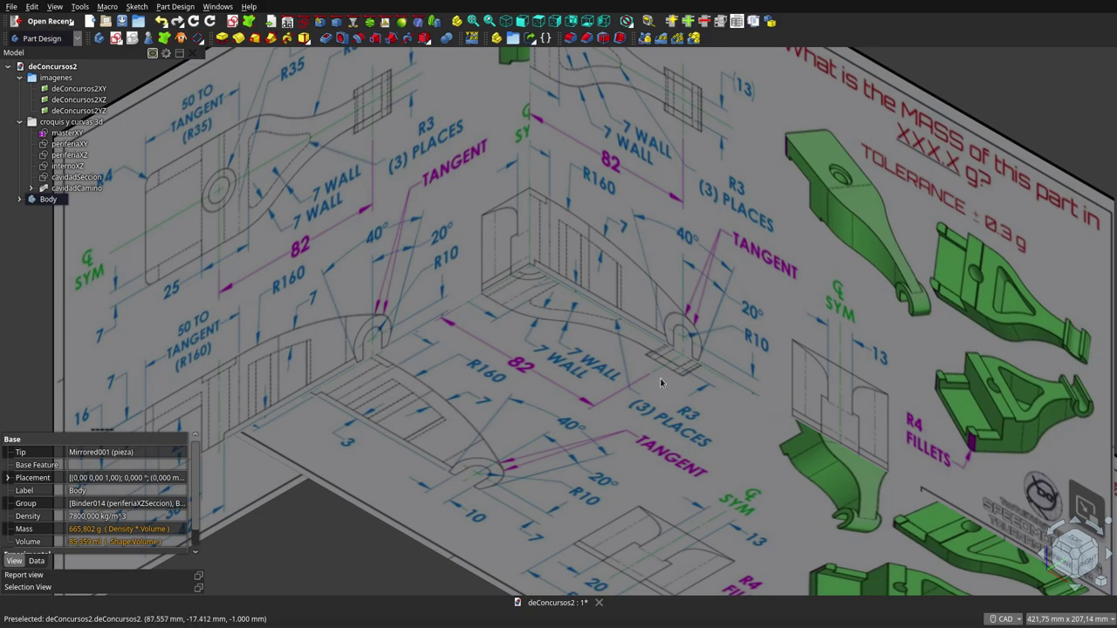
key(space)
mouse_move(661, 382)
middle_down()
mouse_move(565, 409)
mouse_move(177, 281)
middle_up()
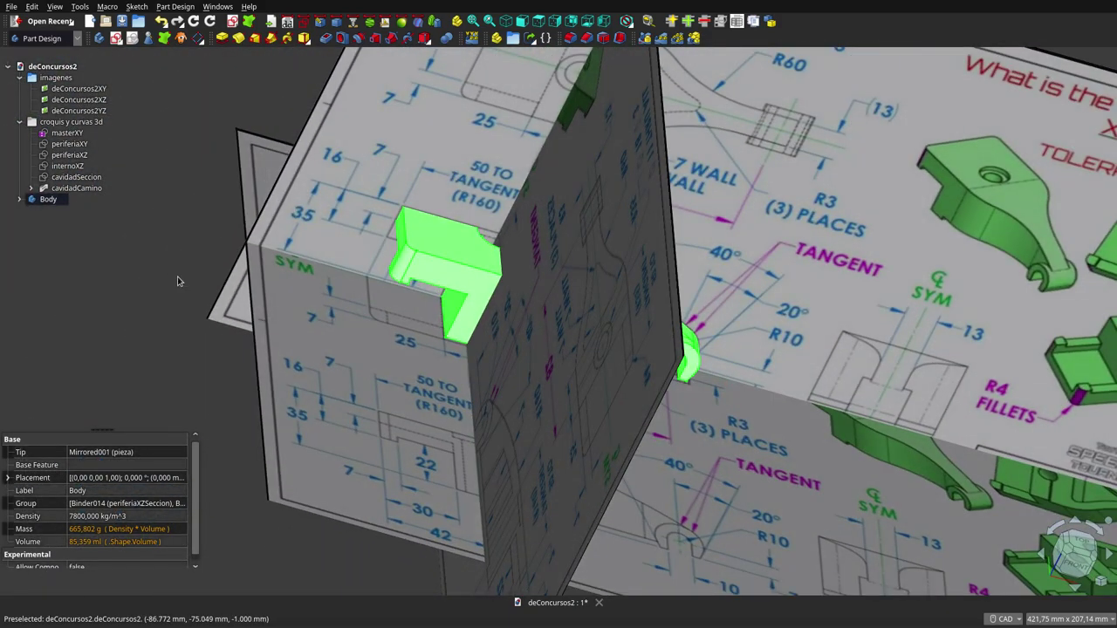
key(space)
key(space)
key(space)
key(space)
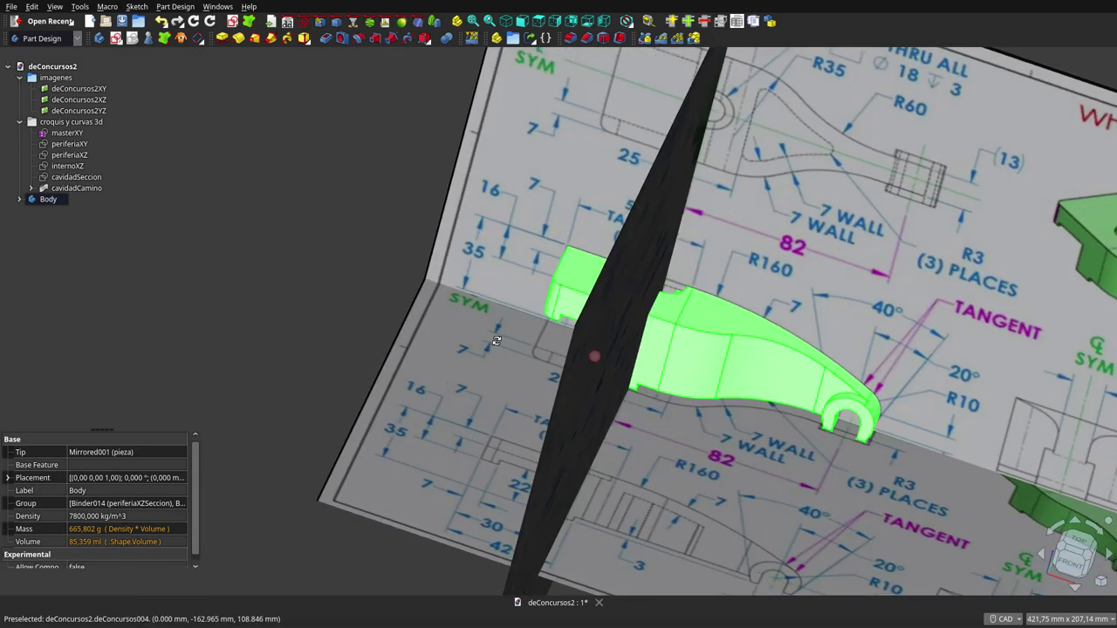
mouse_move(579, 347)
middle_down()
mouse_move(561, 239)
mouse_move(666, 95)
middle_up()
scroll(666, 95, down, 5)
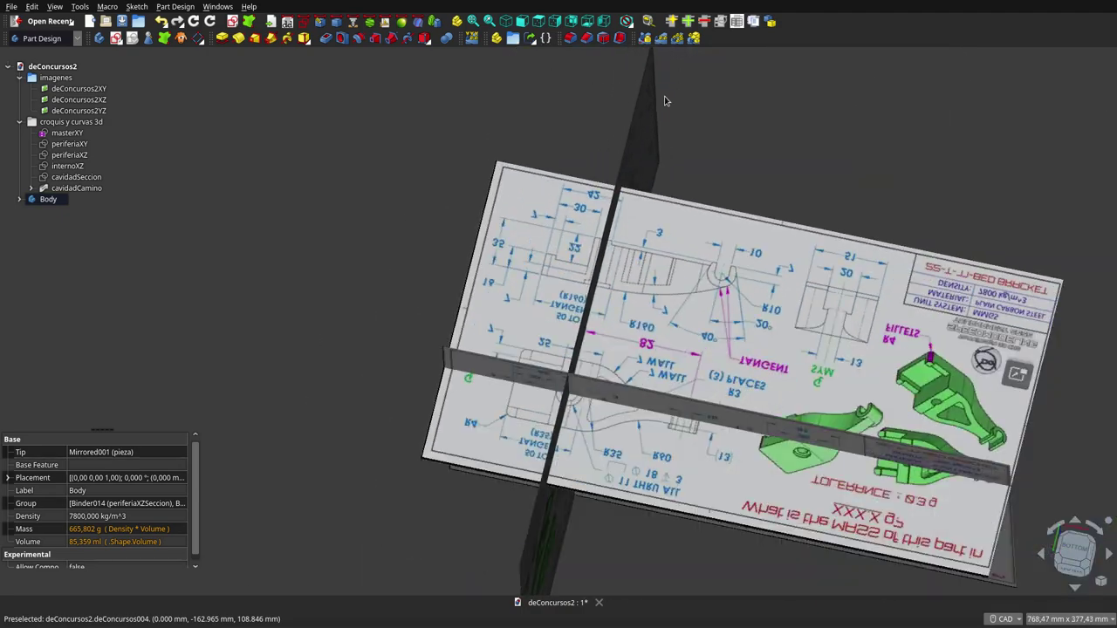
scroll(679, 229, up, 2)
click(70, 121)
click(55, 77)
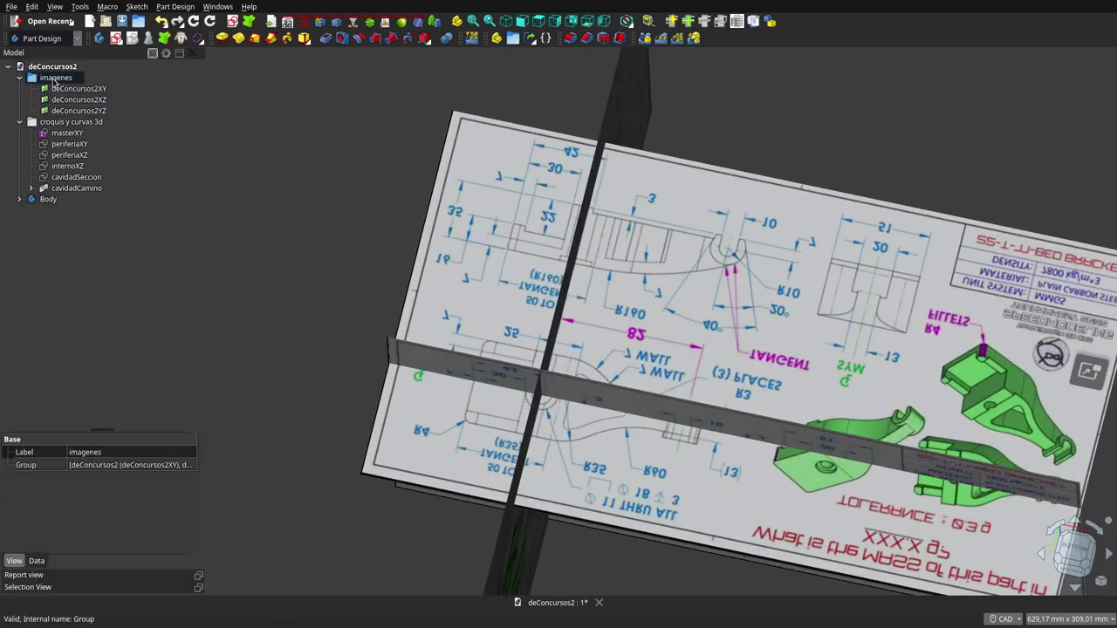
key(space)
key(space)
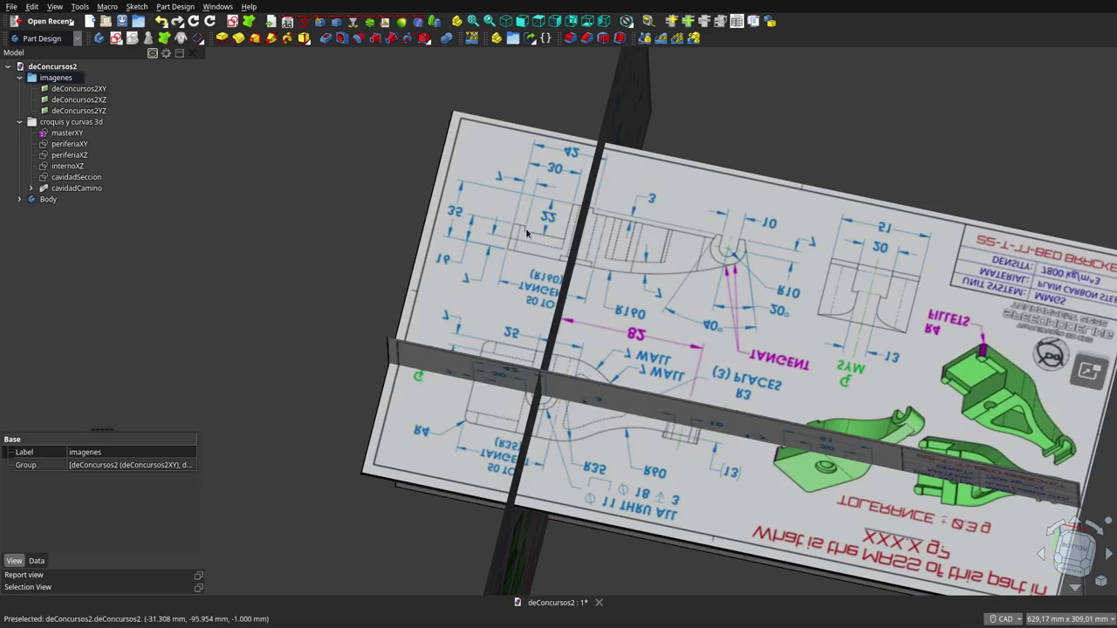
middle_drag(521, 242, 495, 289)
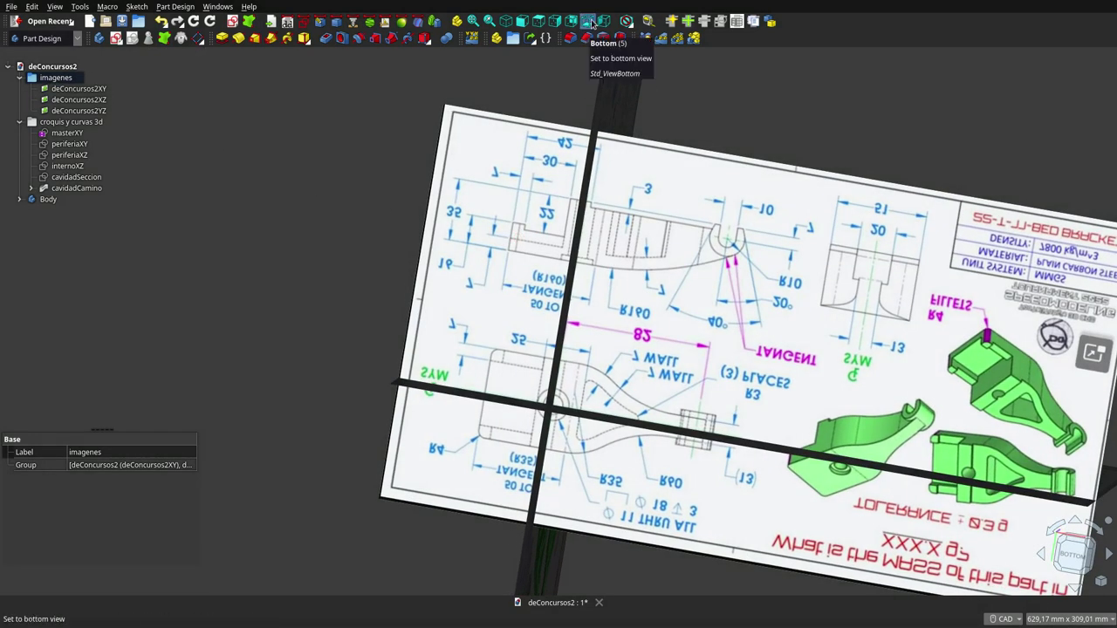
click(587, 20)
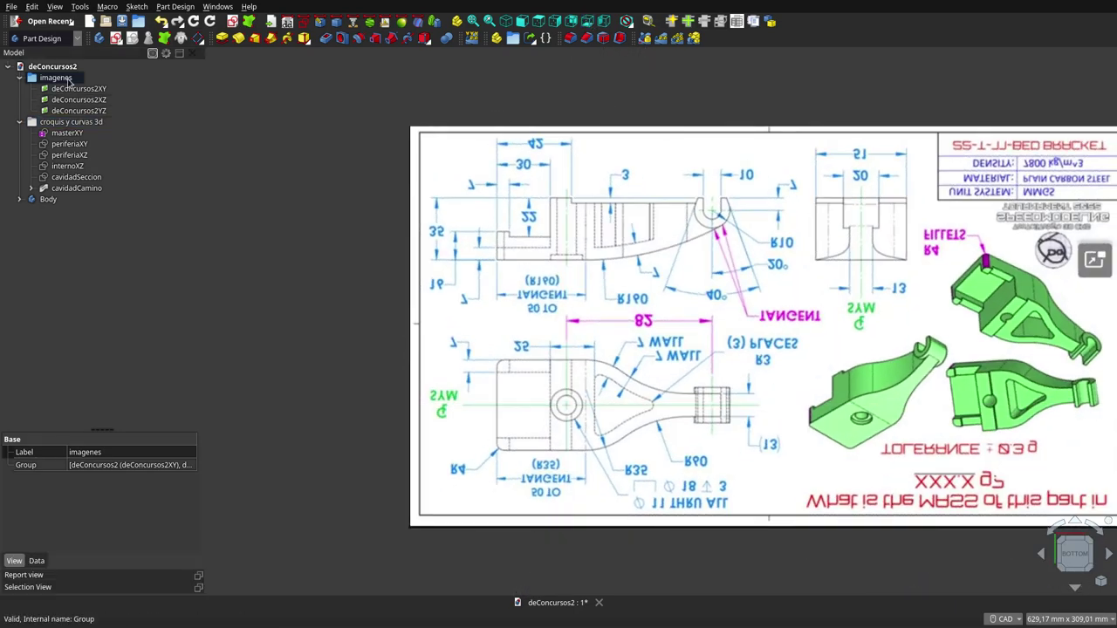
key(space)
key(space)
key(space)
key(space)
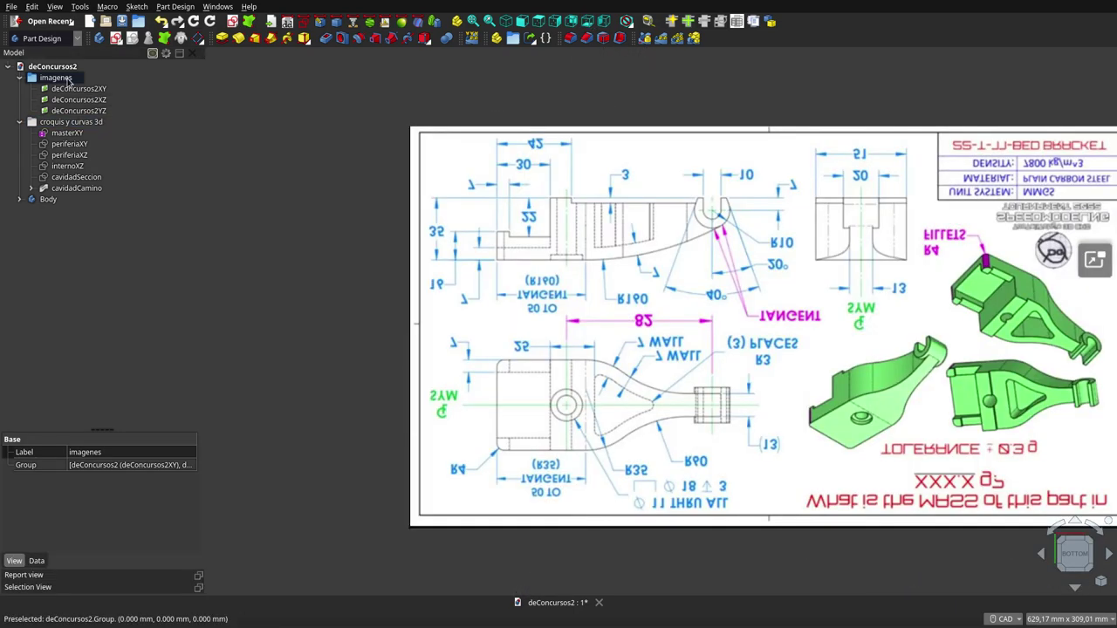
mouse_move(447, 266)
middle_down()
mouse_move(548, 461)
mouse_move(480, 431)
mouse_move(284, 392)
middle_up()
right_click(227, 376)
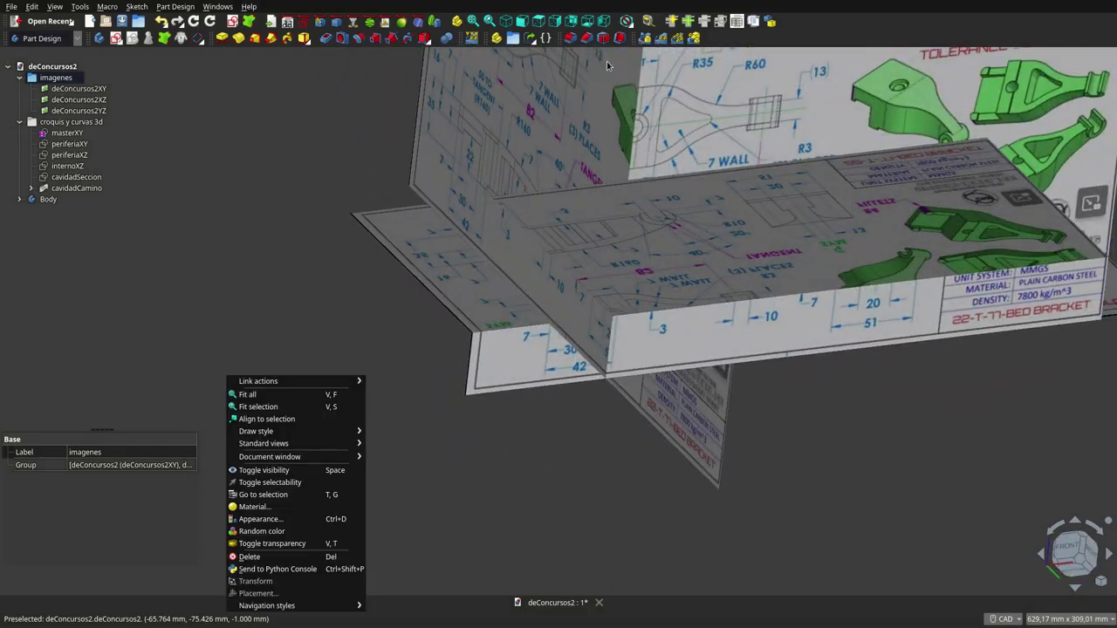
click(556, 21)
click(556, 21)
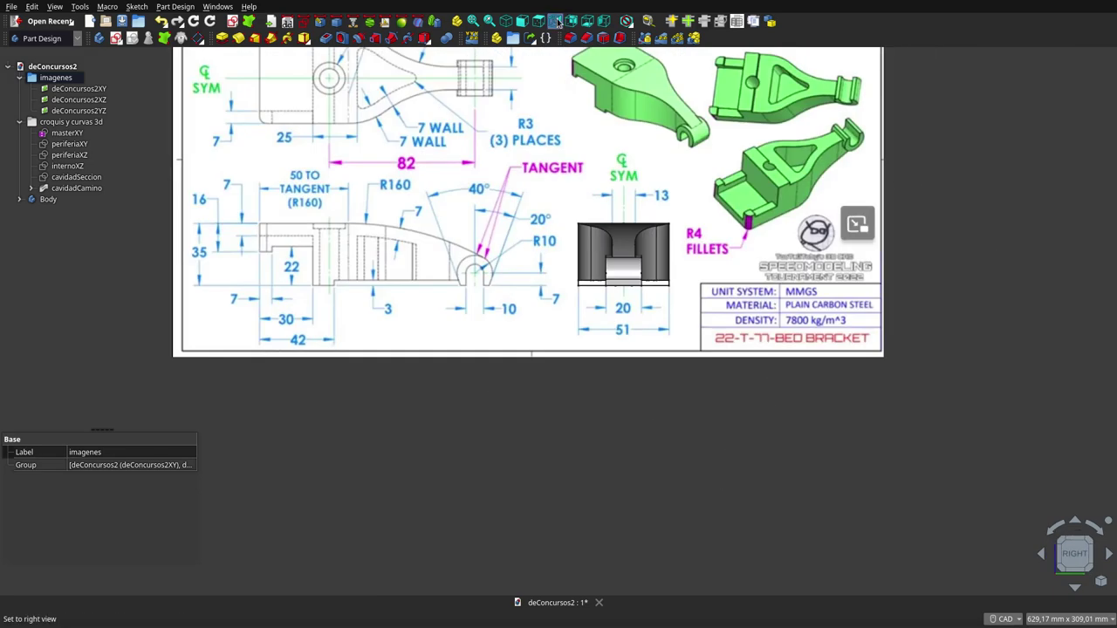
click(50, 200)
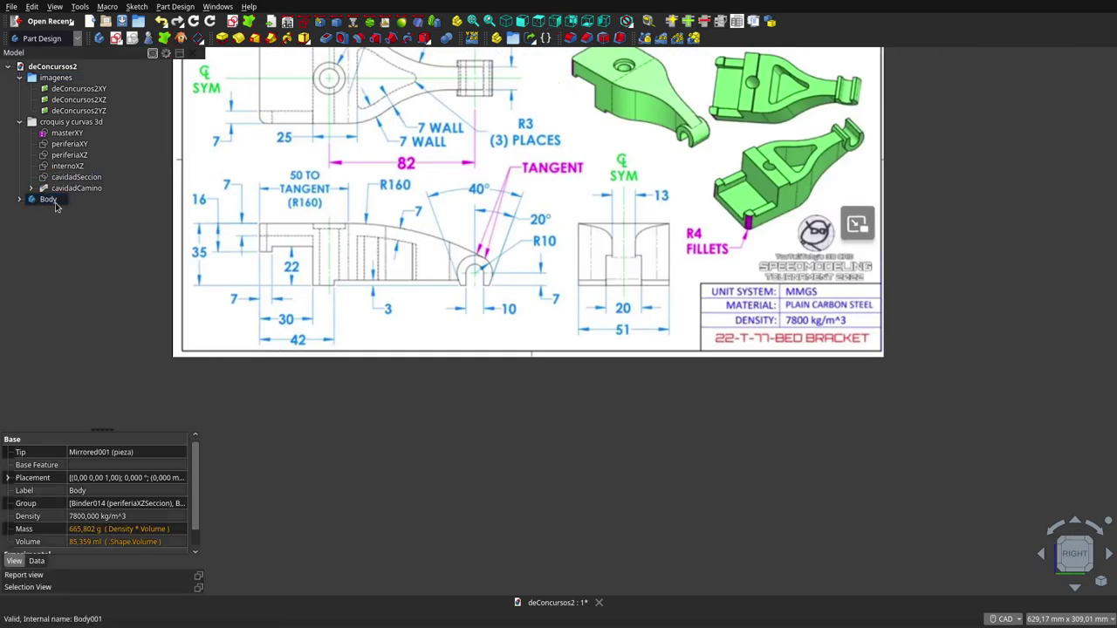
key(space)
key(space)
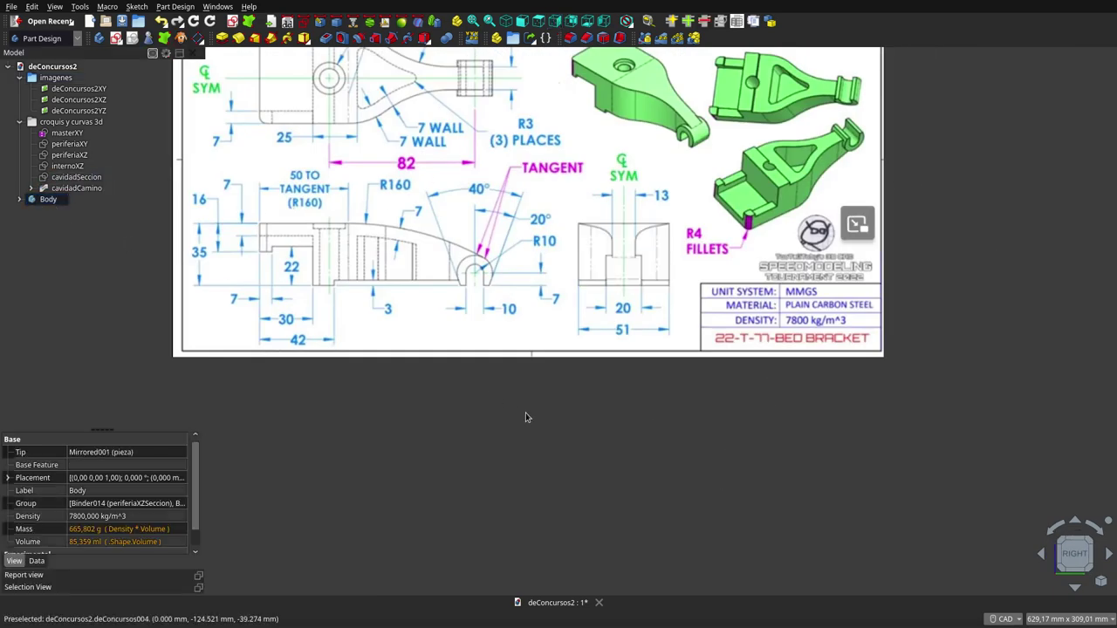